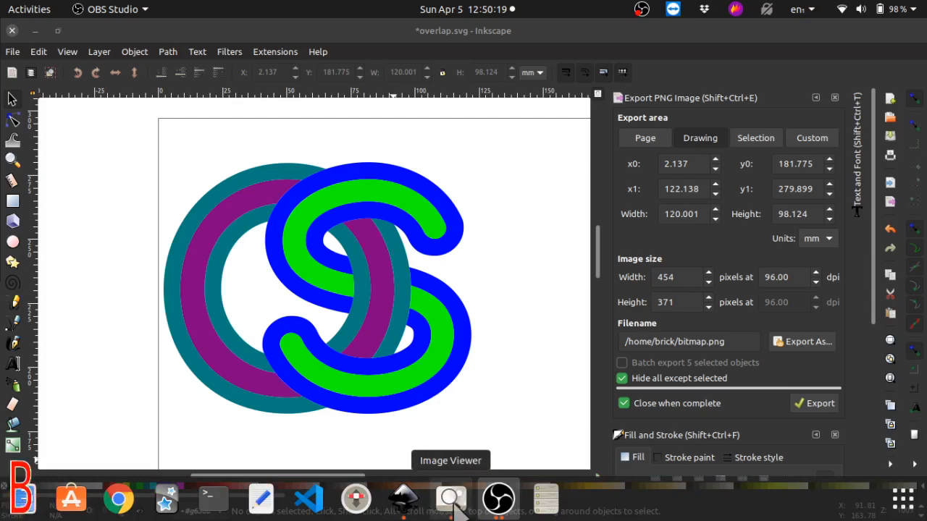
- View the screenshot of the inx-pathops extension's GitLab page in Image Viewer and return to Inkscape
{"action": "left_click", "coordinate": [452, 499]}
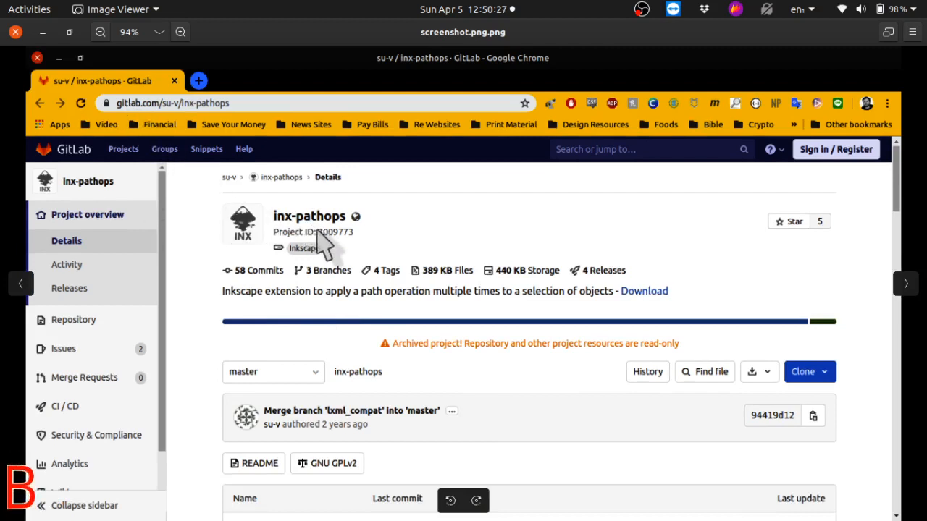
{"action": "mouse_move", "coordinate": [402, 507]}
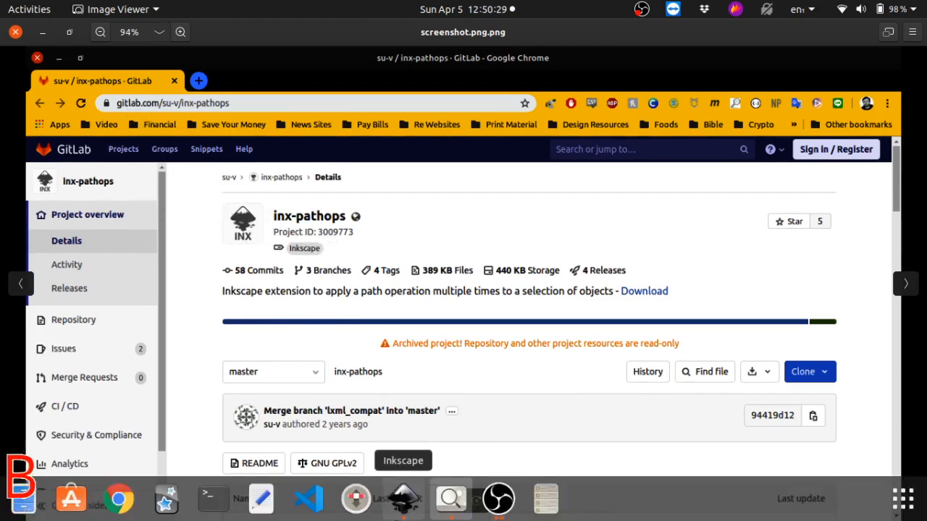
{"action": "left_click", "coordinate": [405, 503]}
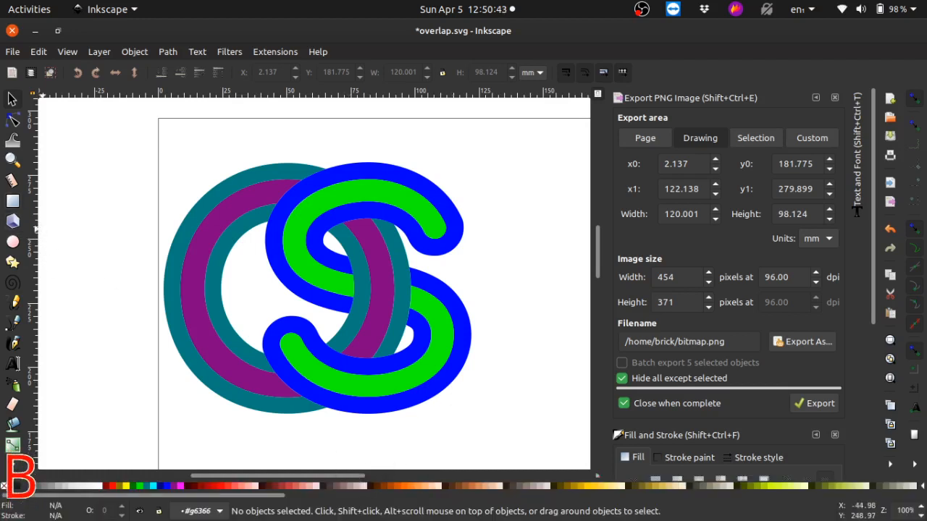
- Scale the whole interlocked OS artwork down to about 72 by 59 mm and move it to the page's upper left corner
{"action": "left_click_drag", "start_coordinate": [137, 128], "coordinate": [544, 443]}
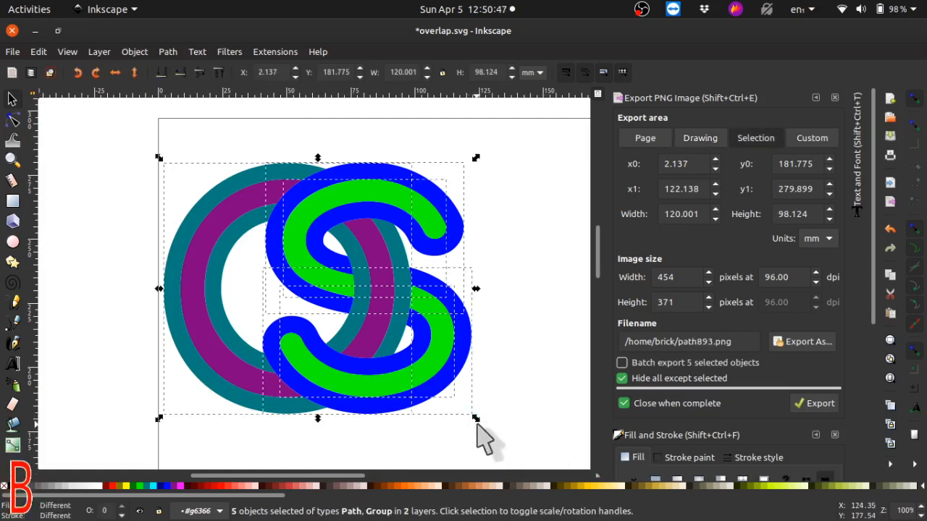
{"action": "left_click_drag", "start_coordinate": [477, 423], "coordinate": [458, 396]}
{"action": "left_click", "coordinate": [533, 404]}
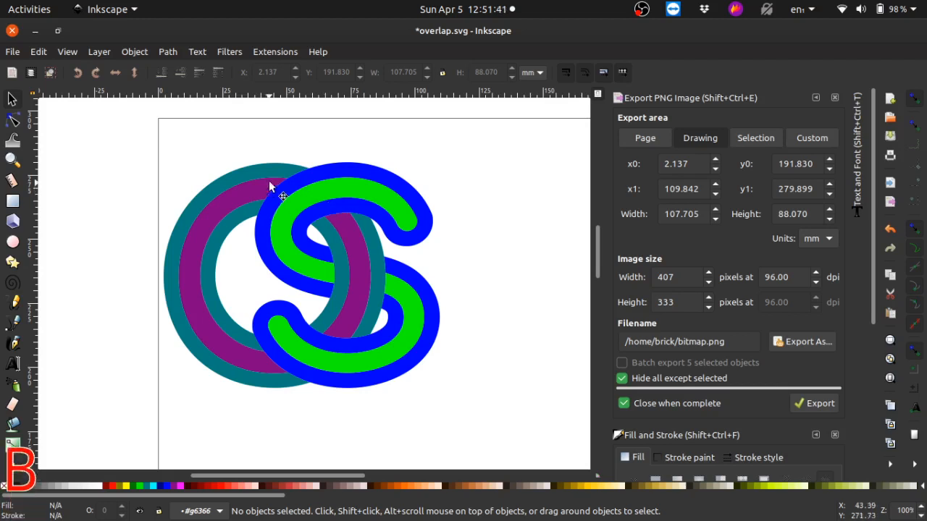
{"action": "left_click_drag", "start_coordinate": [140, 137], "coordinate": [497, 421]}
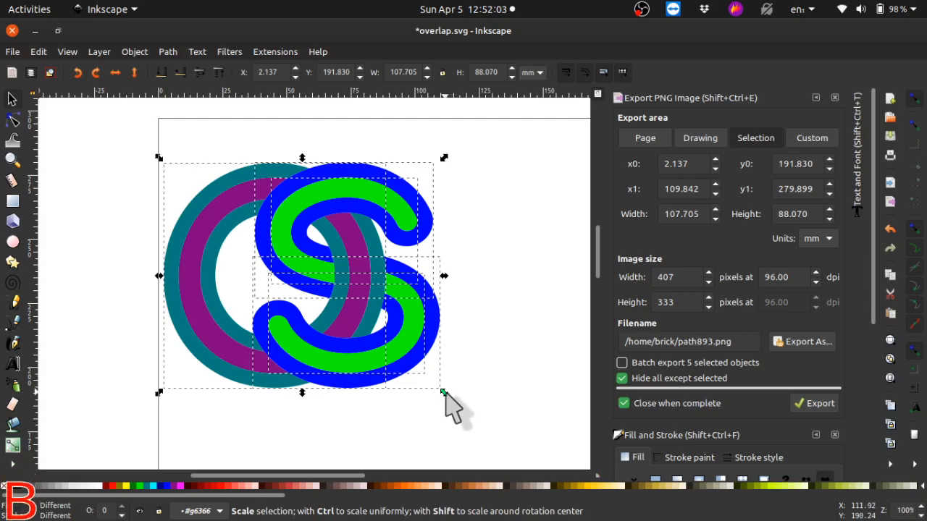
{"action": "left_click_drag", "start_coordinate": [445, 393], "coordinate": [353, 327]}
{"action": "left_click_drag", "start_coordinate": [294, 246], "coordinate": [297, 205]}
{"action": "left_click", "coordinate": [424, 233]}
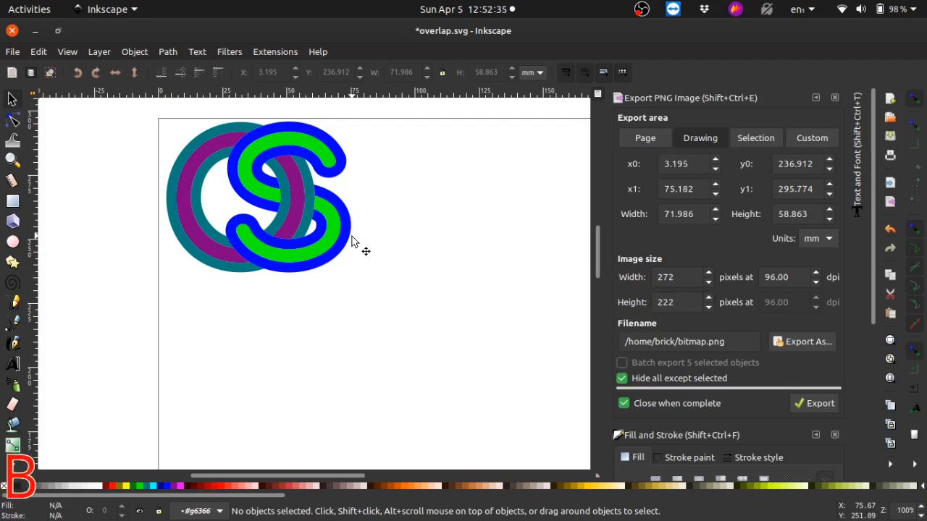
- Add the text "OS" below the artwork and enlarge it to about 99 by 53 mm
{"action": "left_click", "coordinate": [13, 364]}
{"action": "left_click", "coordinate": [249, 333]}
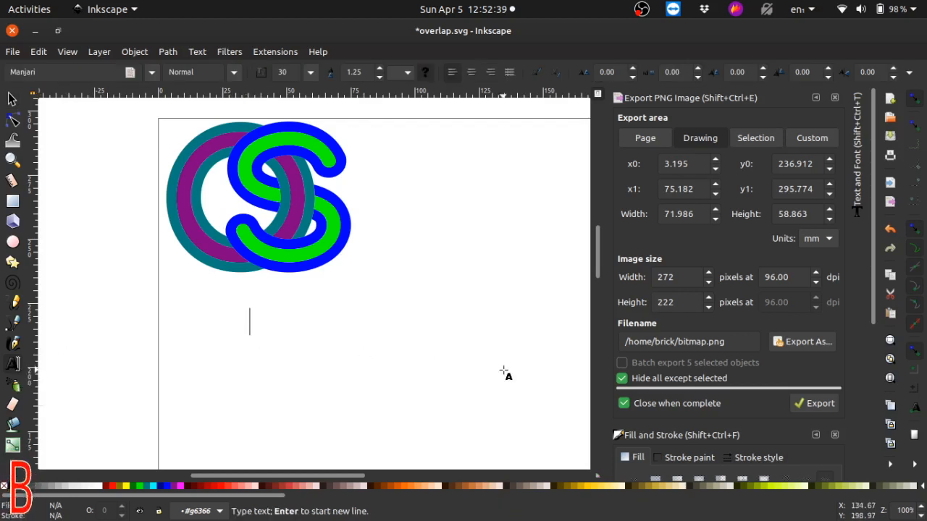
{"action": "type", "text": "OS"}
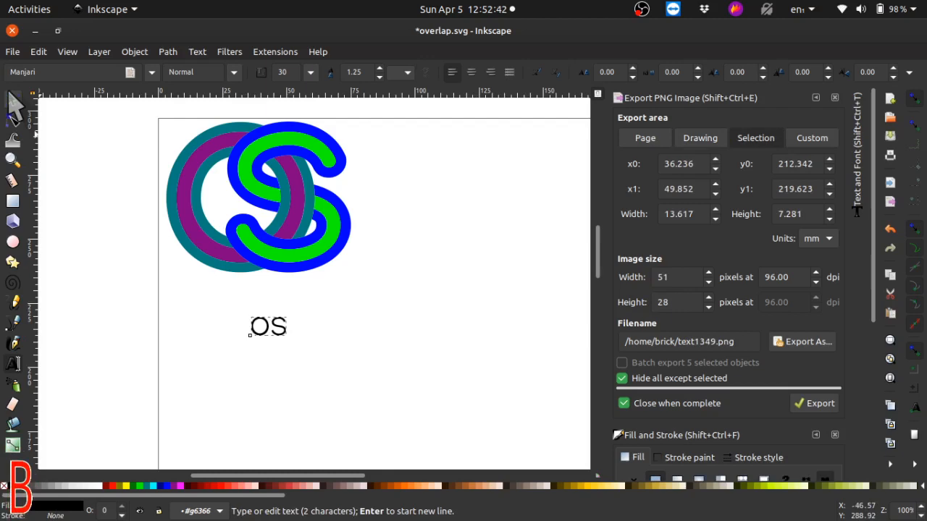
{"action": "left_click", "coordinate": [12, 100]}
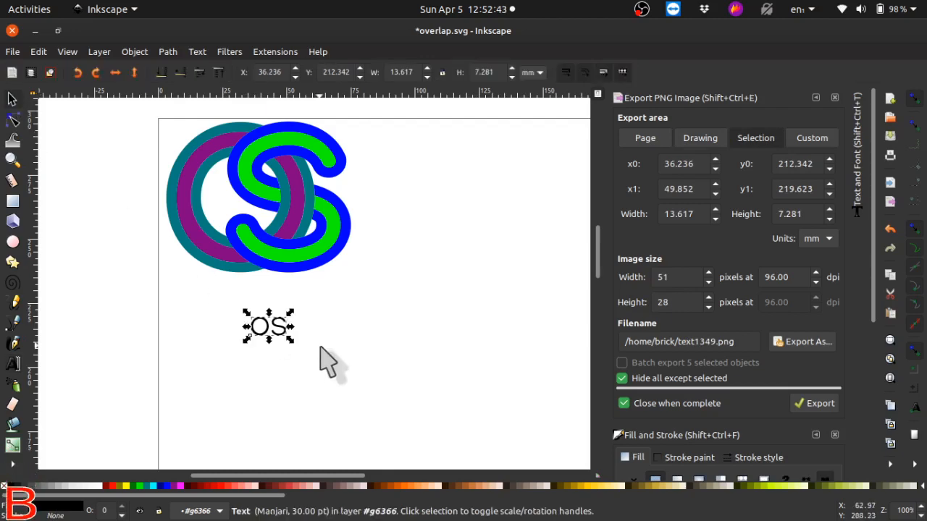
{"action": "left_click_drag", "start_coordinate": [289, 342], "coordinate": [516, 465]}
{"action": "left_click_drag", "start_coordinate": [393, 368], "coordinate": [417, 349]}
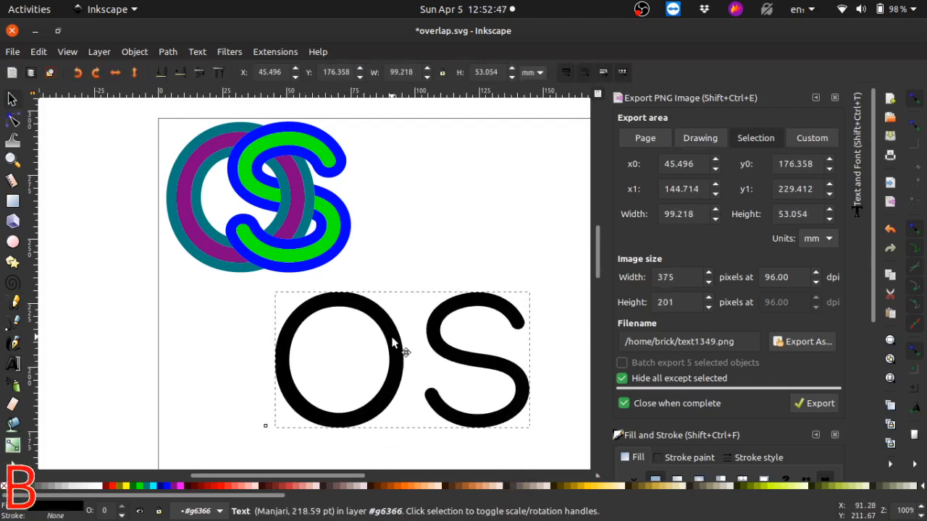
- Convert the OS text to paths and ungroup it into separate letters
{"action": "left_click", "coordinate": [167, 52]}
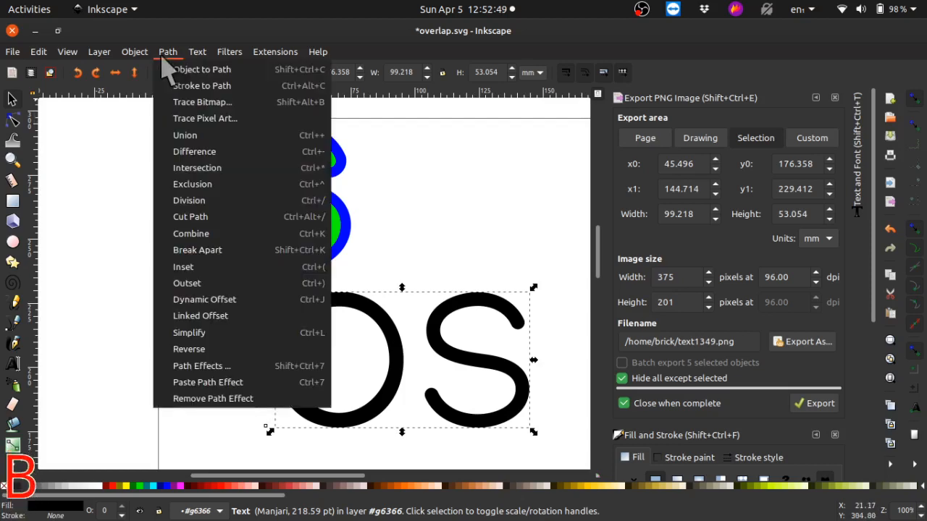
{"action": "left_click", "coordinate": [207, 70]}
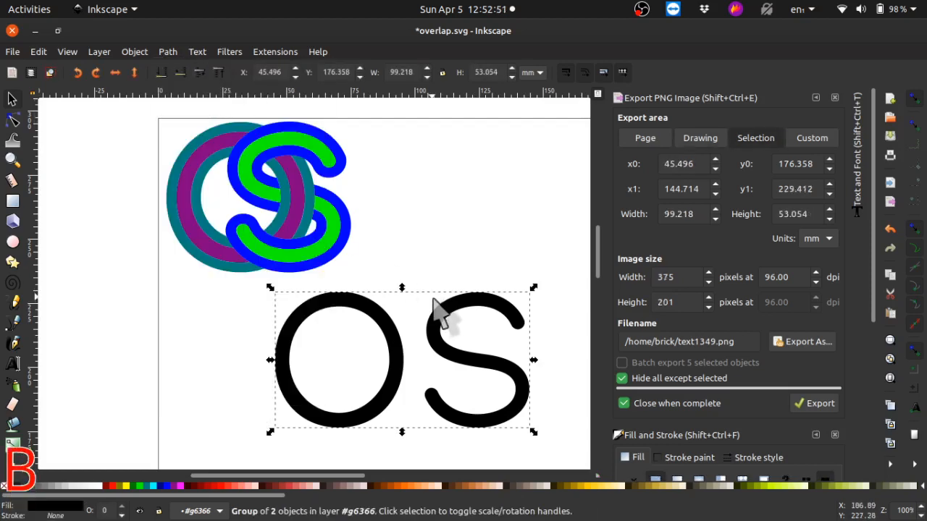
{"action": "right_click", "coordinate": [366, 310]}
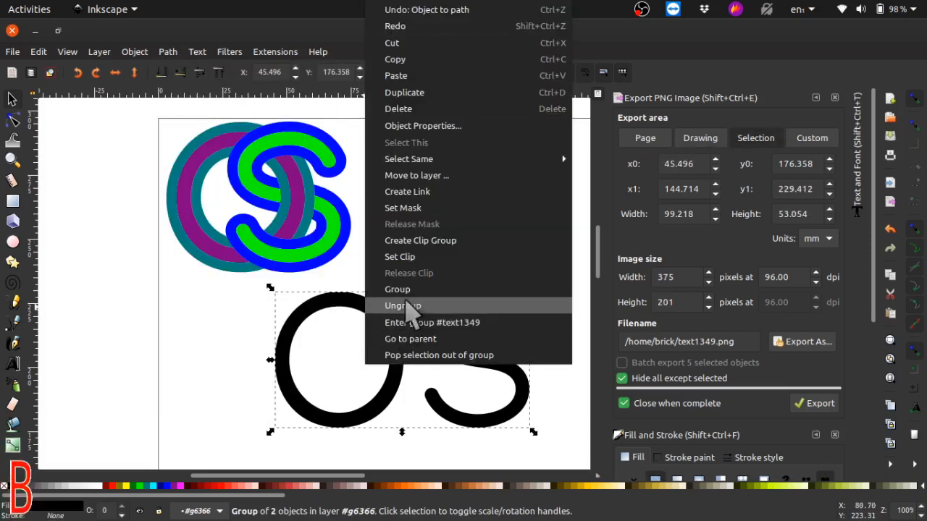
{"action": "left_click", "coordinate": [405, 301]}
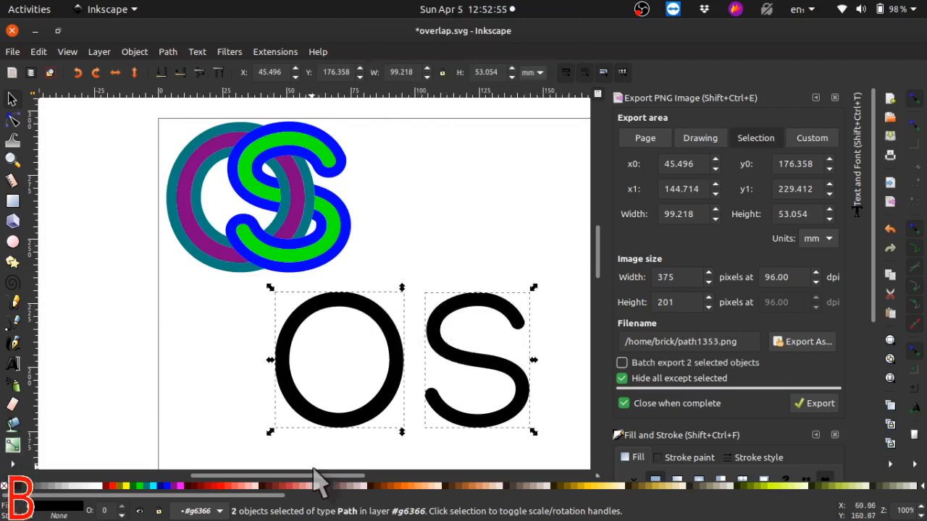
- Select the black O and S paths together and duplicate them in place
{"action": "left_click_drag", "start_coordinate": [318, 475], "coordinate": [369, 475]}
{"action": "scroll", "coordinate": [474, 347], "scroll_direction": "down", "scroll_amount": 1}
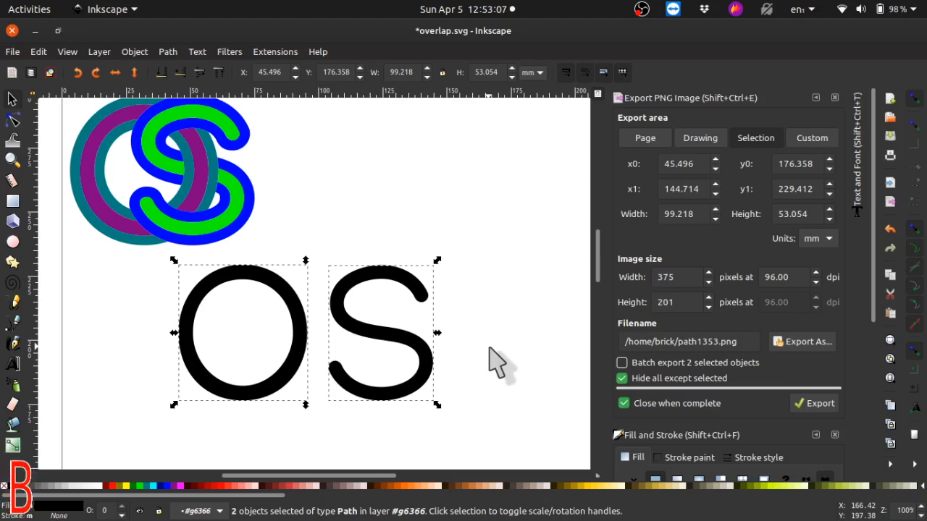
{"action": "left_click", "coordinate": [307, 212]}
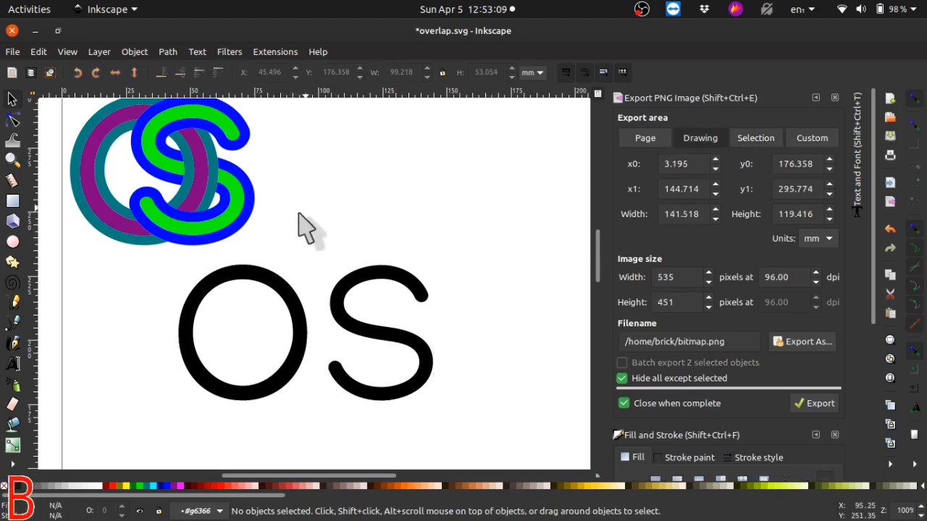
{"action": "left_click", "coordinate": [264, 281]}
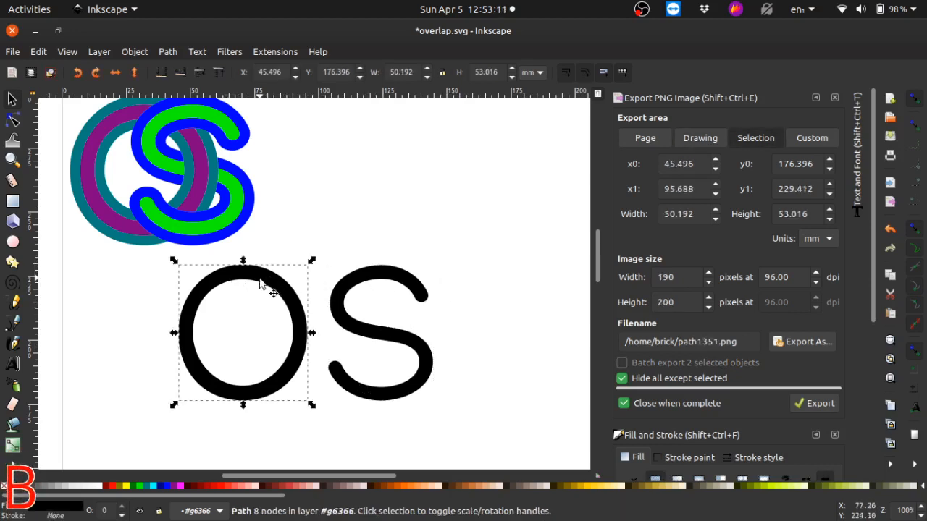
{"action": "left_click", "coordinate": [343, 308], "text": "shift"}
{"action": "left_click", "coordinate": [40, 53]}
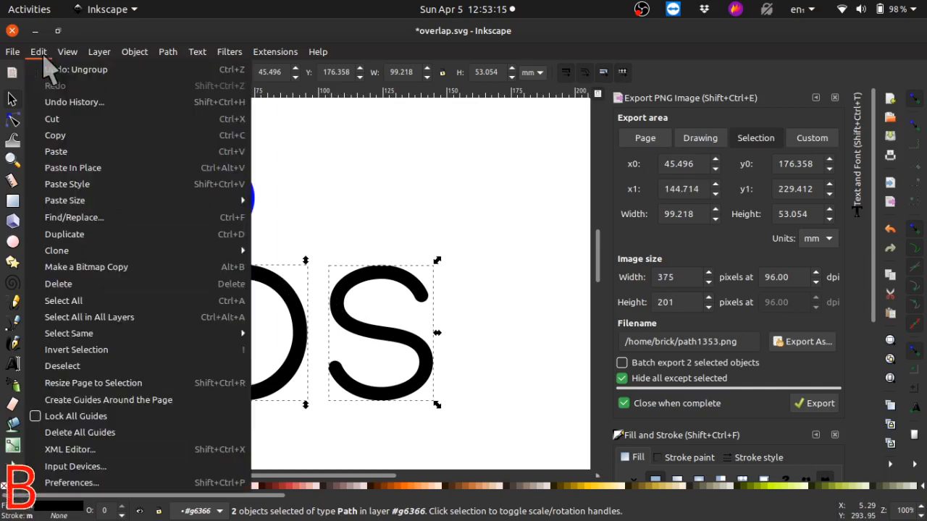
{"action": "left_click", "coordinate": [96, 235]}
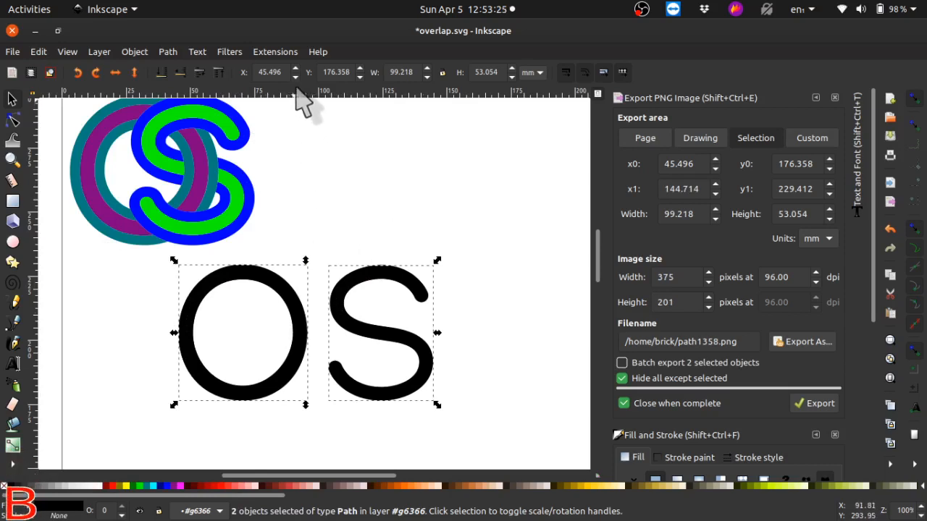
- Place a horizontal guide snapped to the top of the black letter O
{"action": "left_click_drag", "start_coordinate": [302, 96], "coordinate": [243, 264]}
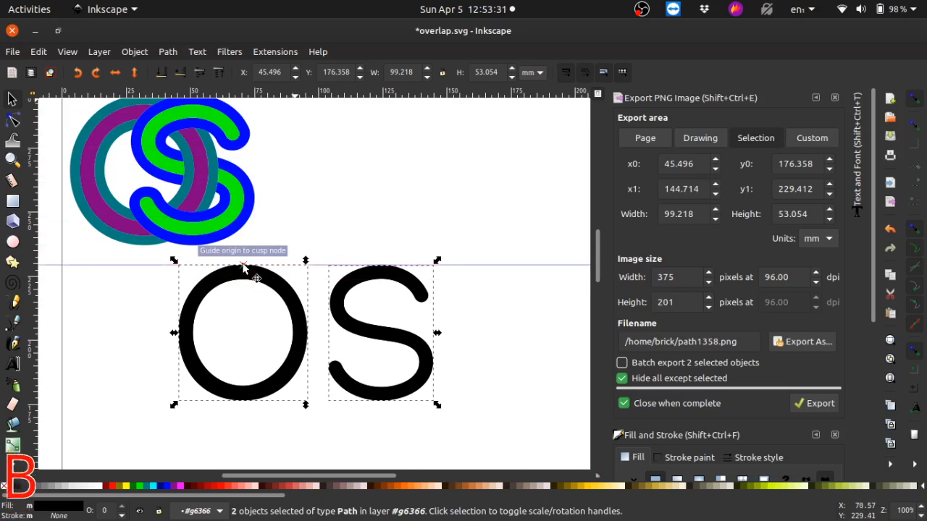
{"action": "left_click_drag", "start_coordinate": [286, 94], "coordinate": [508, 251]}
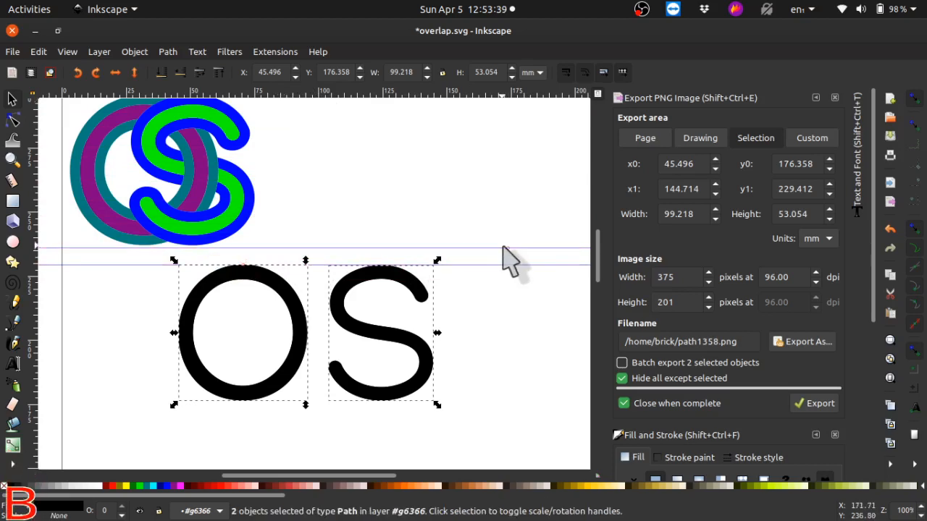
{"action": "left_click", "coordinate": [38, 52]}
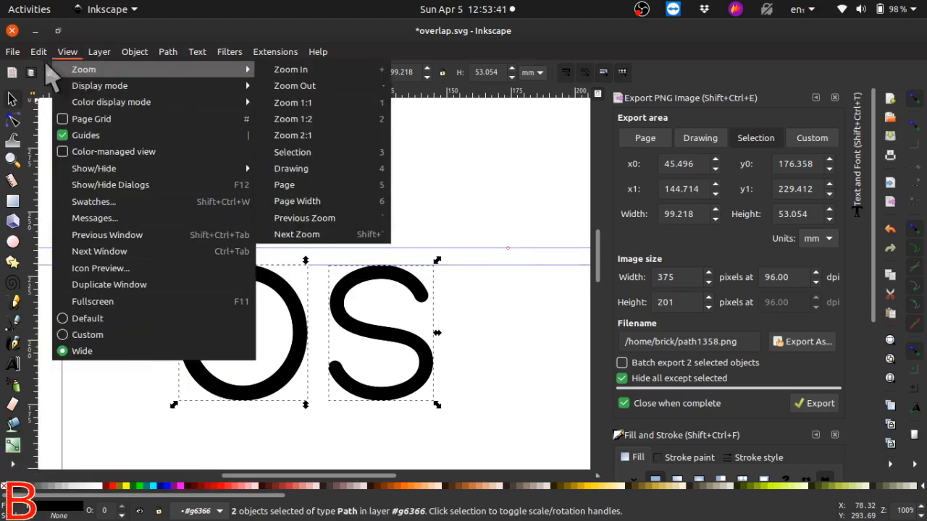
{"action": "left_click", "coordinate": [80, 70]}
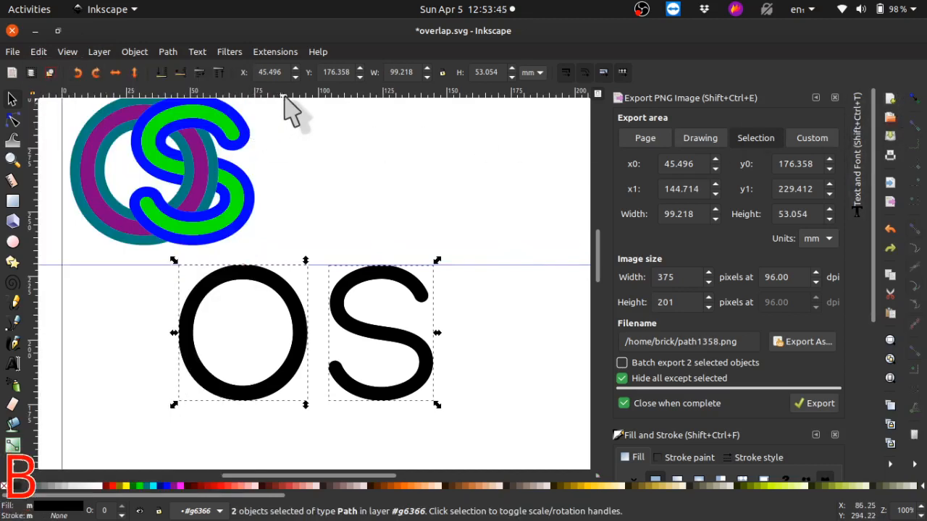
- Place a second horizontal guide about 3 mm above the one at the top of the O
{"action": "left_click_drag", "start_coordinate": [286, 92], "coordinate": [280, 257]}
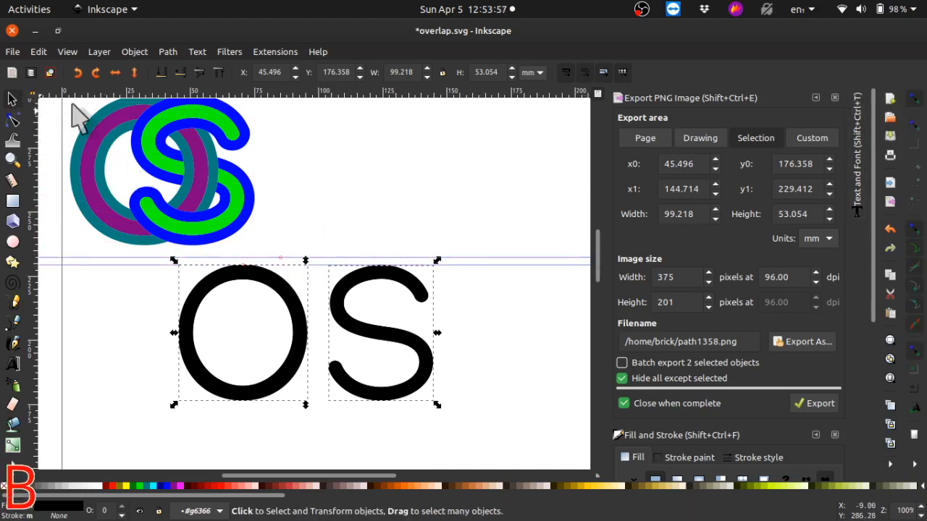
{"action": "left_click", "coordinate": [372, 213]}
- Apply a Dynamic Offset to the top copy of the S, outsetting it about 3 mm to the upper guide
{"action": "left_click", "coordinate": [361, 282]}
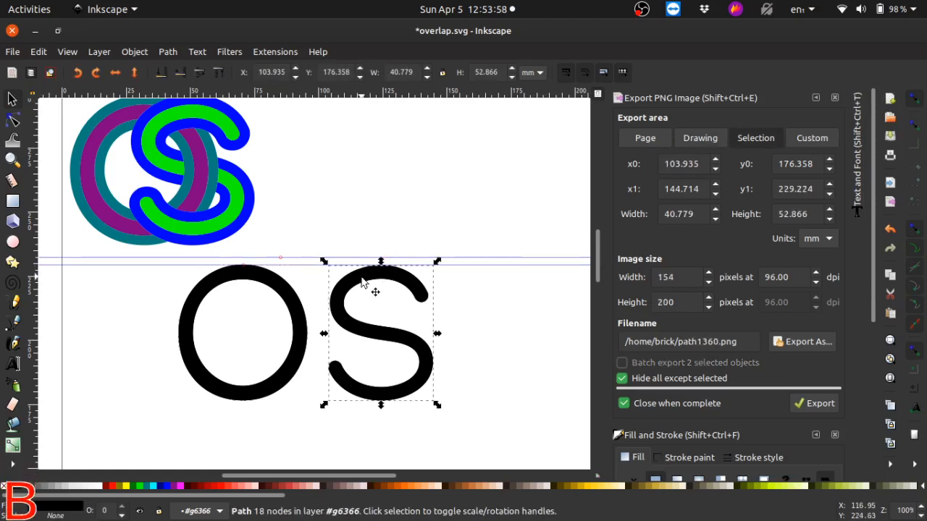
{"action": "left_click", "coordinate": [168, 52]}
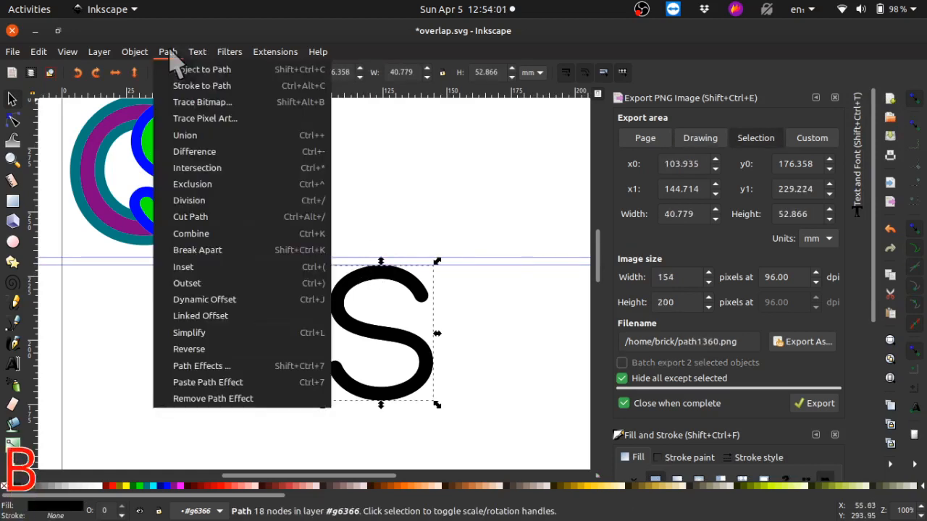
{"action": "left_click", "coordinate": [218, 298]}
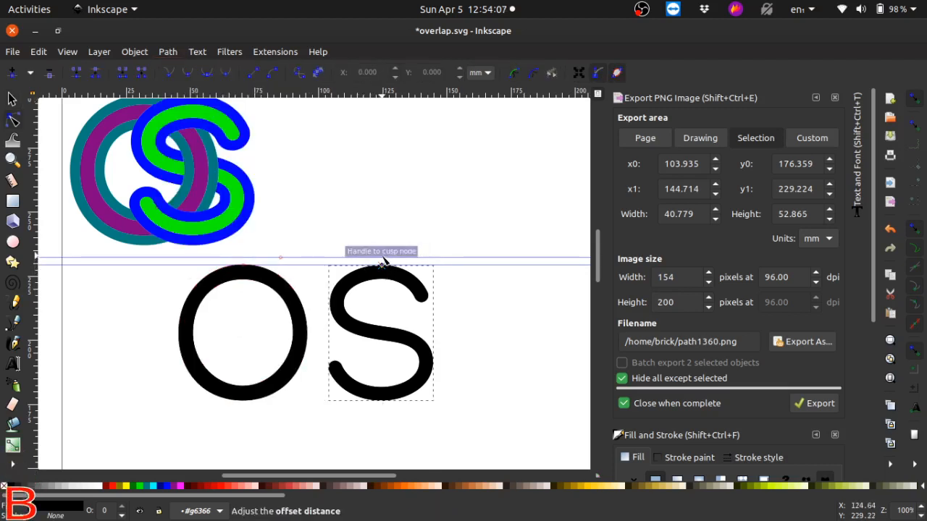
{"action": "mouse_move", "coordinate": [383, 257]}
{"action": "left_mouse_down"}
{"action": "mouse_move", "coordinate": [382, 242]}
{"action": "mouse_move", "coordinate": [391, 261]}
{"action": "mouse_move", "coordinate": [387, 252]}
{"action": "left_mouse_up"}
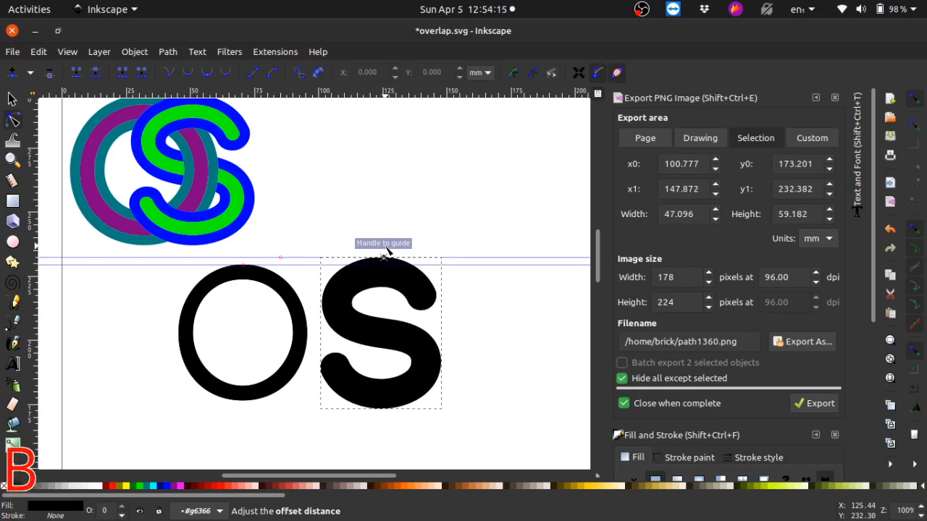
- Apply a Dynamic Offset to the top copy of the O, outsetting it about 2.9 mm to the upper guide
{"action": "left_click", "coordinate": [12, 159]}
{"action": "left_click", "coordinate": [253, 273]}
{"action": "left_click", "coordinate": [253, 273]}
{"action": "left_click", "coordinate": [254, 273]}
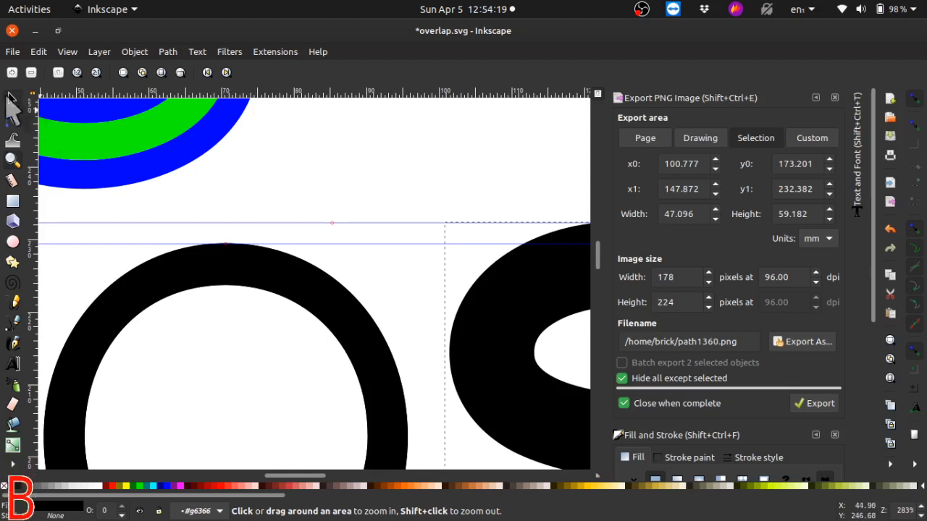
{"action": "left_click", "coordinate": [12, 101]}
{"action": "left_click", "coordinate": [231, 268]}
{"action": "left_click", "coordinate": [165, 54]}
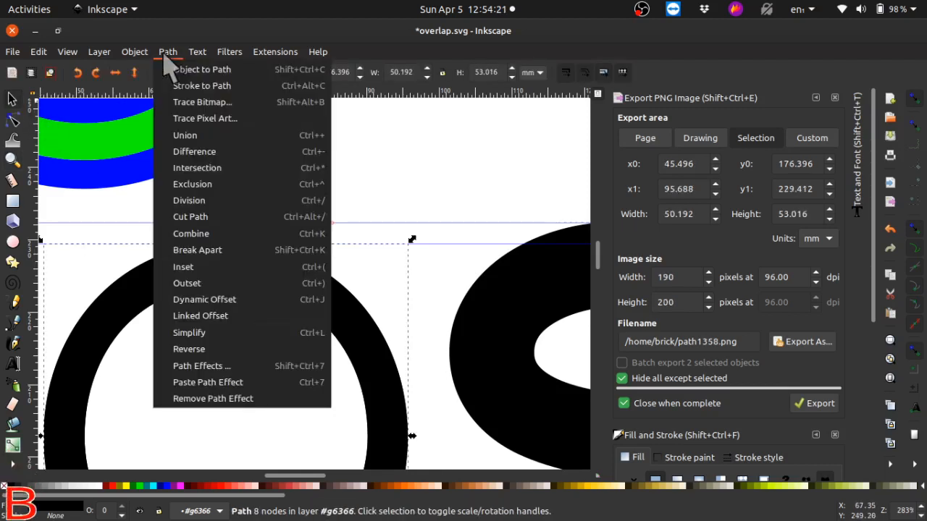
{"action": "left_click", "coordinate": [210, 299]}
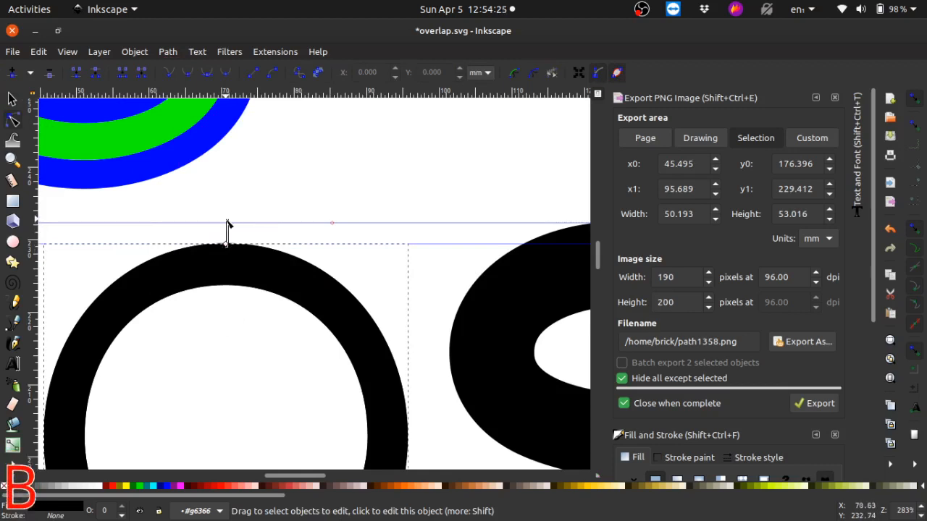
{"action": "left_click_drag", "start_coordinate": [228, 246], "coordinate": [228, 223]}
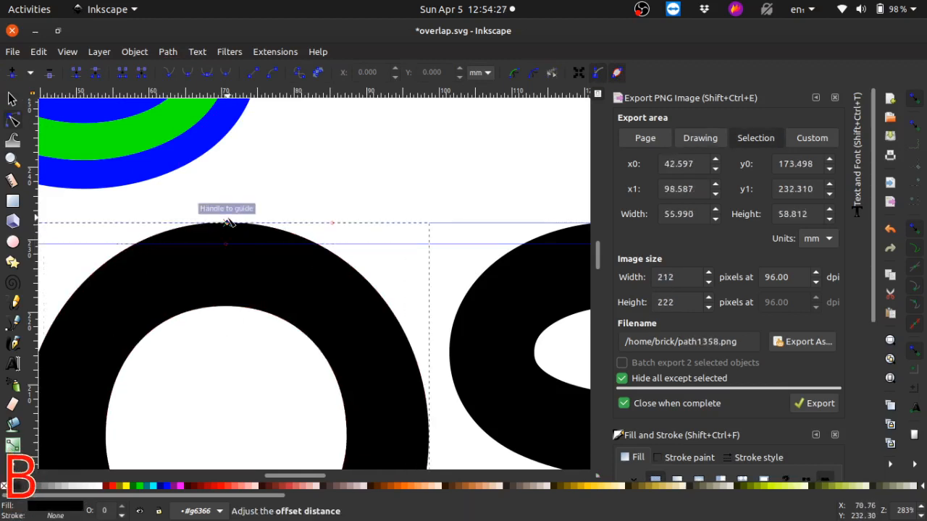
{"action": "left_click", "coordinate": [11, 97]}
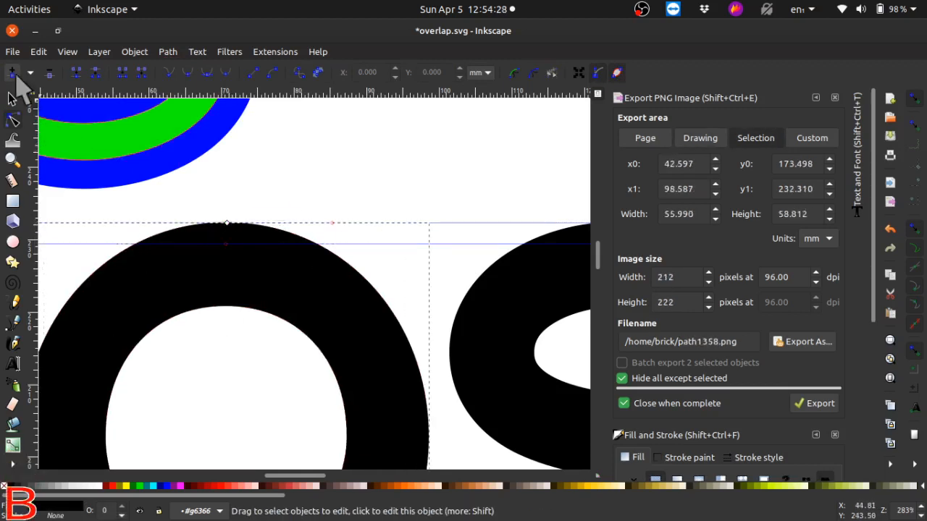
- Fill the Dynamic Offset copies of both the O and the S with dark green
{"action": "left_click", "coordinate": [366, 181]}
{"action": "left_click", "coordinate": [322, 303]}
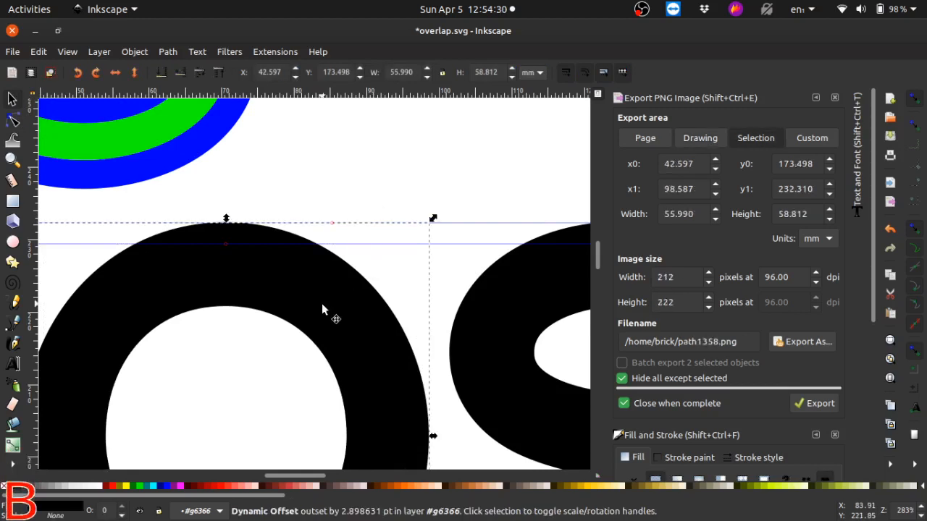
{"action": "left_click", "coordinate": [492, 303], "text": "shift"}
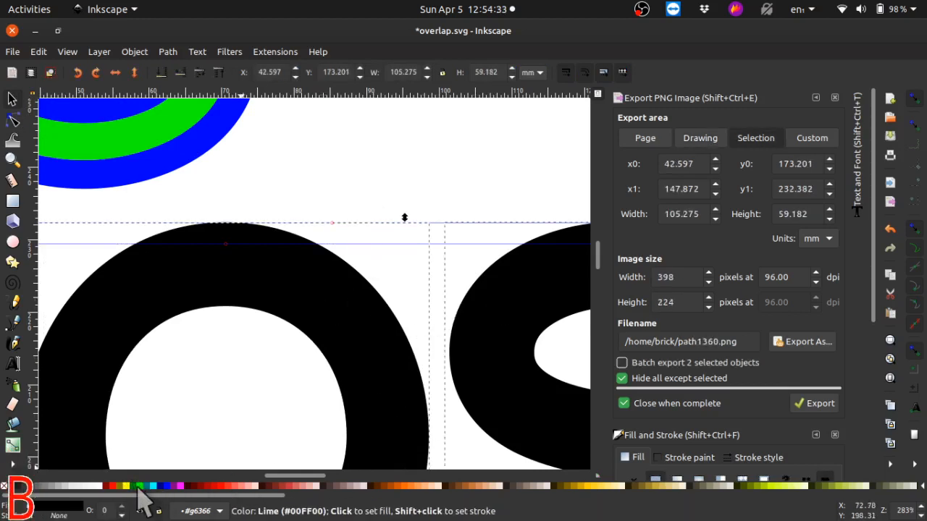
{"action": "left_click", "coordinate": [135, 486]}
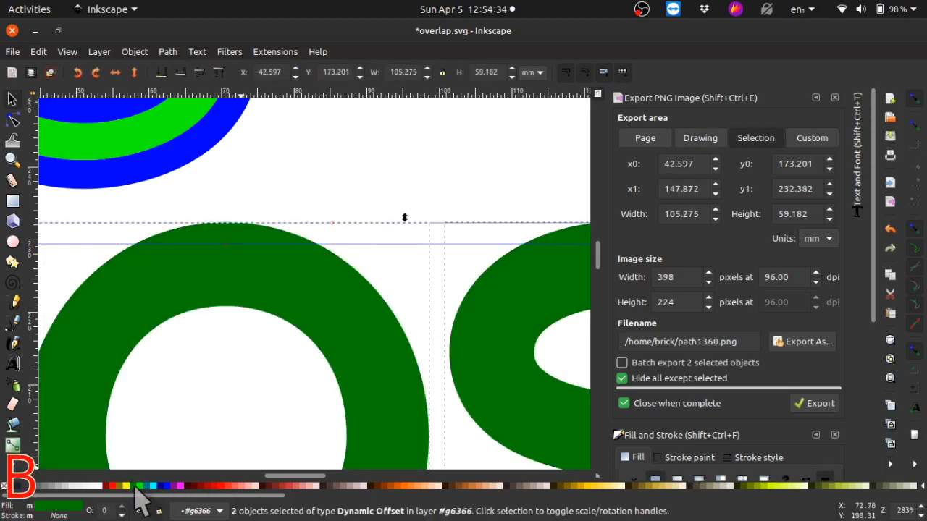
- Lower both green offset letters to the bottom, behind the black O and S
{"action": "right_click", "coordinate": [200, 291]}
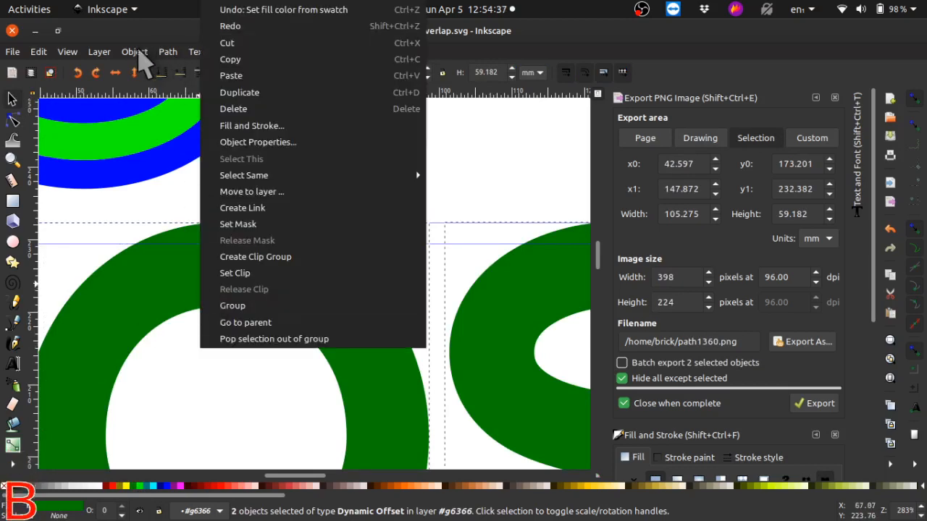
{"action": "left_click", "coordinate": [145, 63]}
{"action": "left_click", "coordinate": [135, 51]}
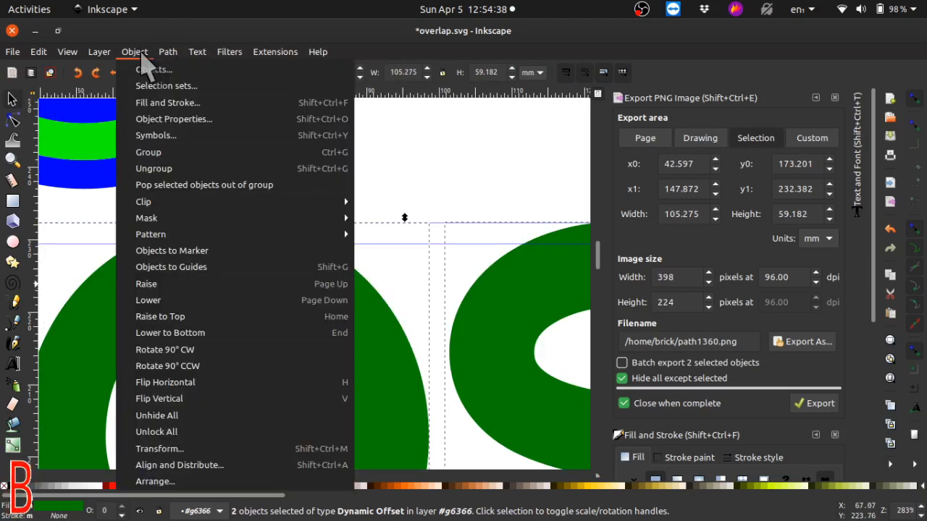
{"action": "left_click", "coordinate": [211, 333]}
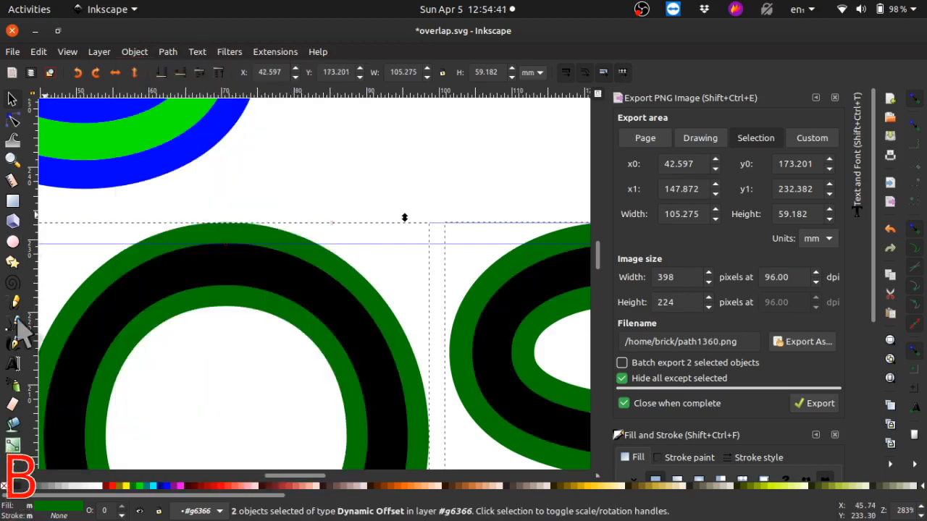
- Apply Division to the black S together with its green offset copy
{"action": "left_click", "coordinate": [12, 159]}
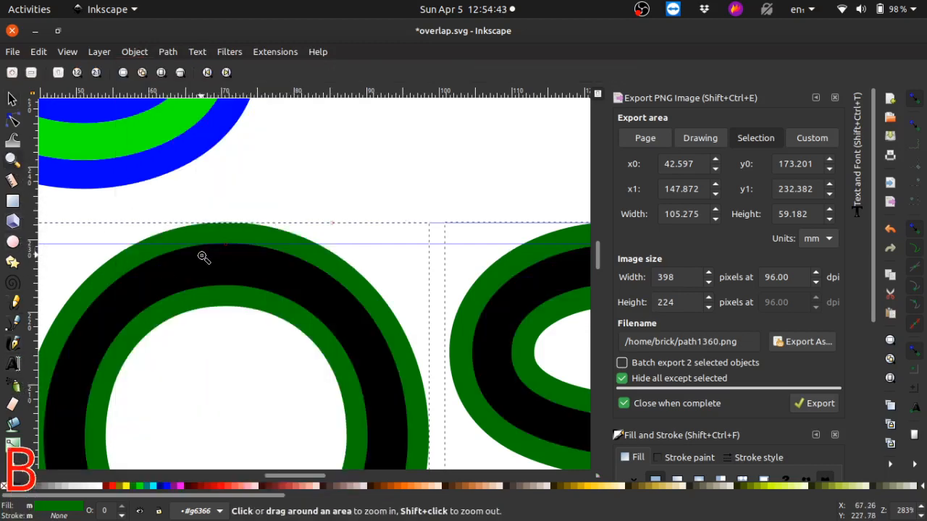
{"action": "key", "text": "super"}
{"action": "left_click", "coordinate": [265, 288]}
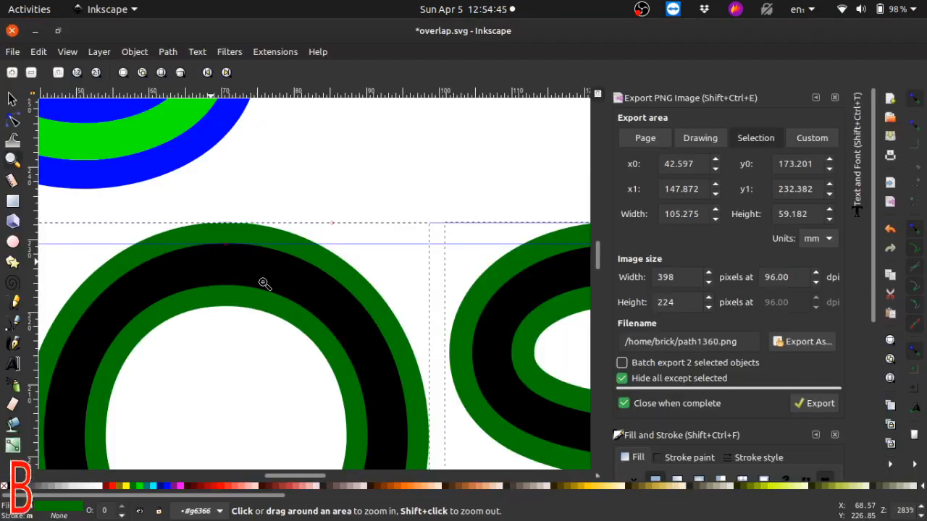
{"action": "left_click", "coordinate": [312, 298], "text": "shift"}
{"action": "left_click", "coordinate": [311, 298], "text": "shift"}
{"action": "left_click", "coordinate": [311, 298], "text": "shift"}
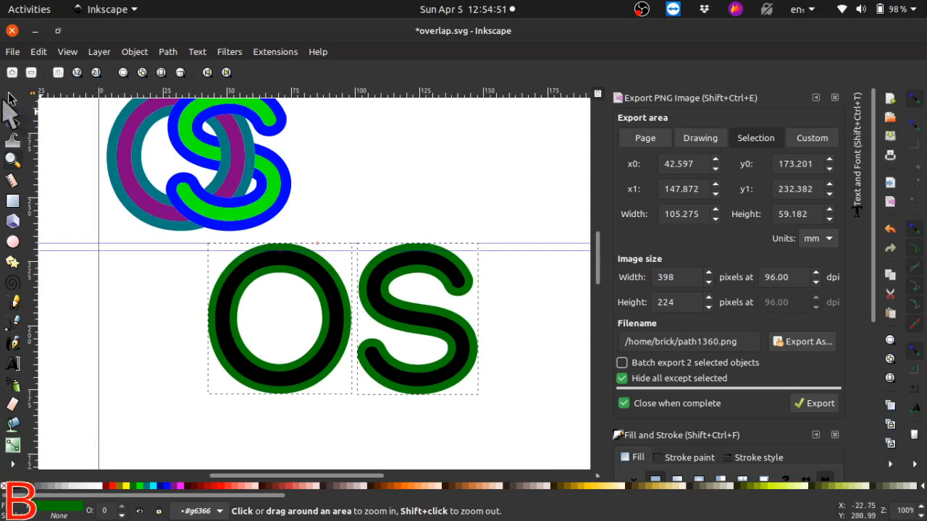
{"action": "left_click", "coordinate": [11, 98]}
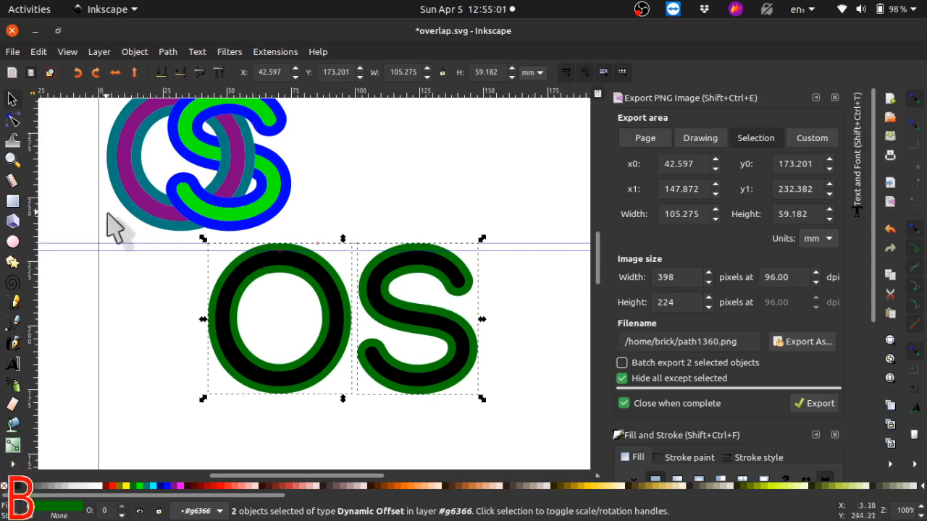
{"action": "left_click", "coordinate": [12, 99]}
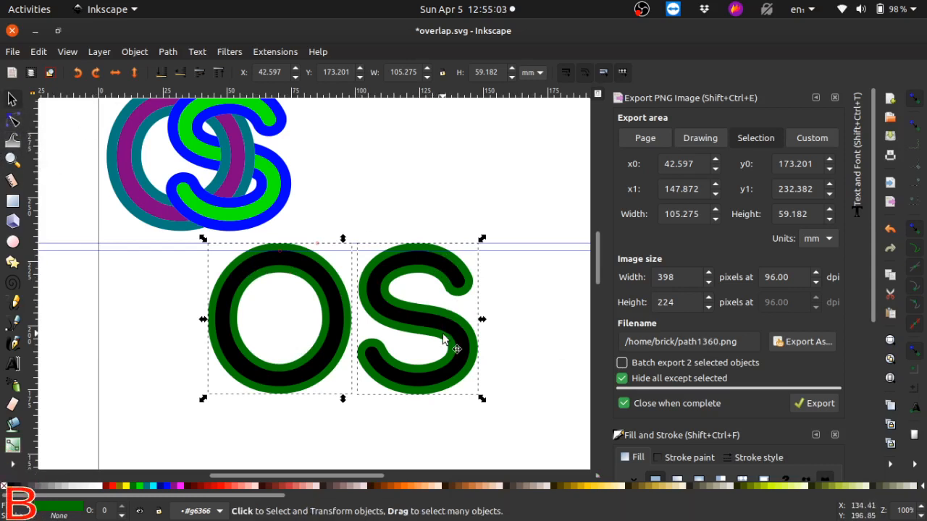
{"action": "left_click", "coordinate": [542, 311]}
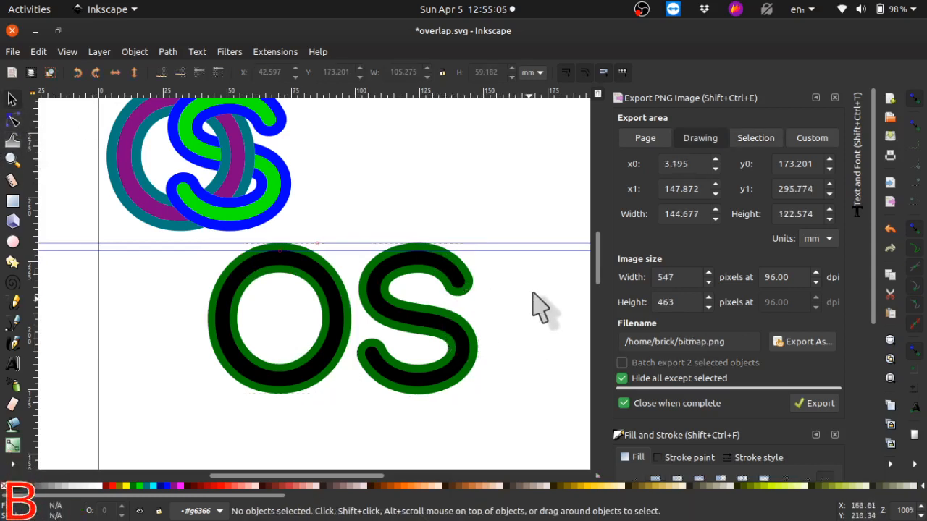
{"action": "mouse_move", "coordinate": [534, 188]}
{"action": "left_mouse_down"}
{"action": "mouse_move", "coordinate": [437, 282]}
{"action": "mouse_move", "coordinate": [356, 428]}
{"action": "left_mouse_up"}
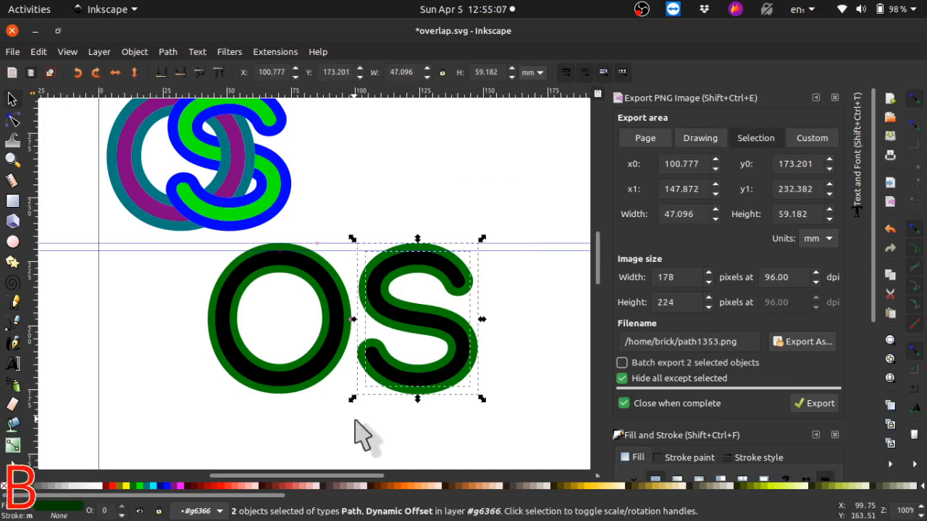
{"action": "left_click", "coordinate": [166, 54]}
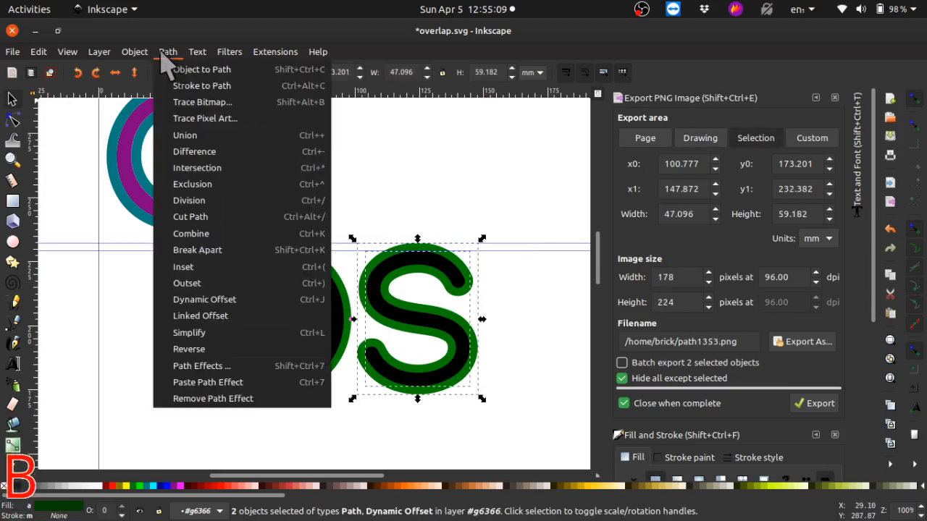
{"action": "left_click", "coordinate": [230, 203]}
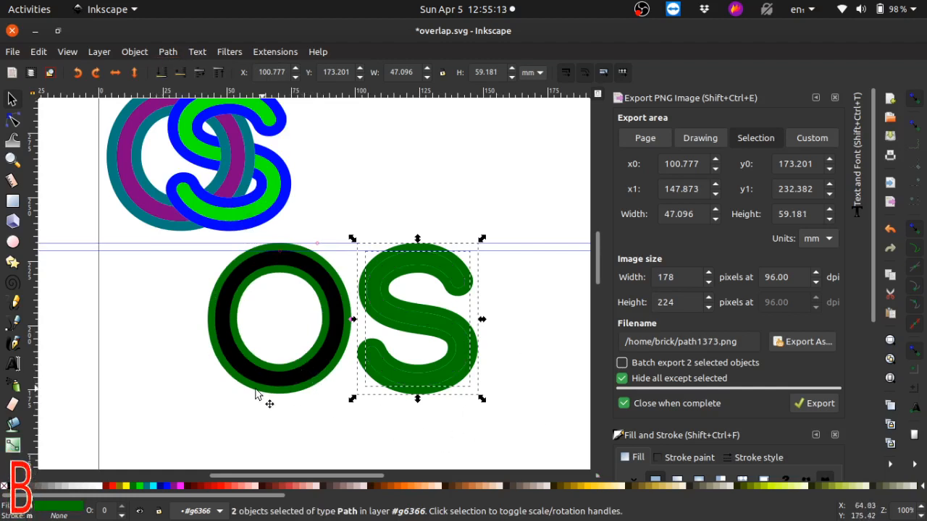
- Apply Division to the black O together with its green offset copy
{"action": "left_click", "coordinate": [217, 385]}
{"action": "left_click_drag", "start_coordinate": [204, 236], "coordinate": [355, 396]}
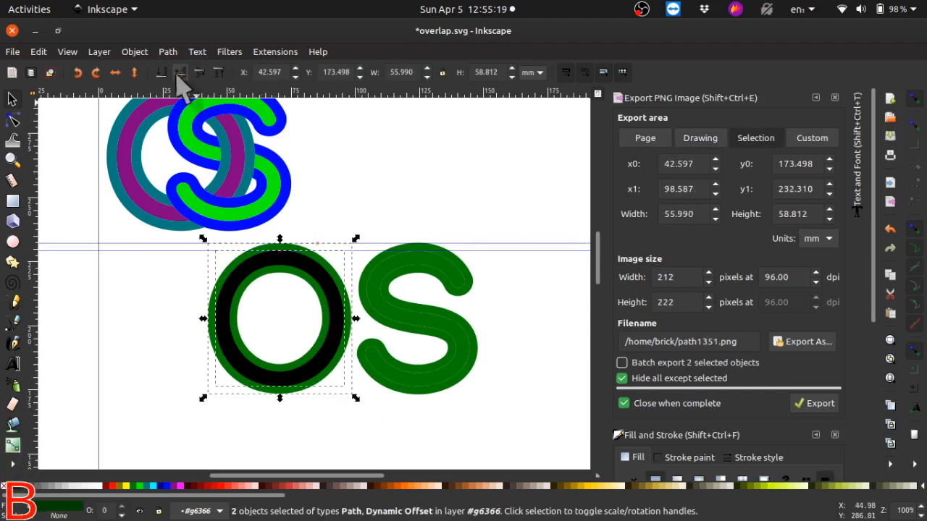
{"action": "left_click", "coordinate": [135, 52]}
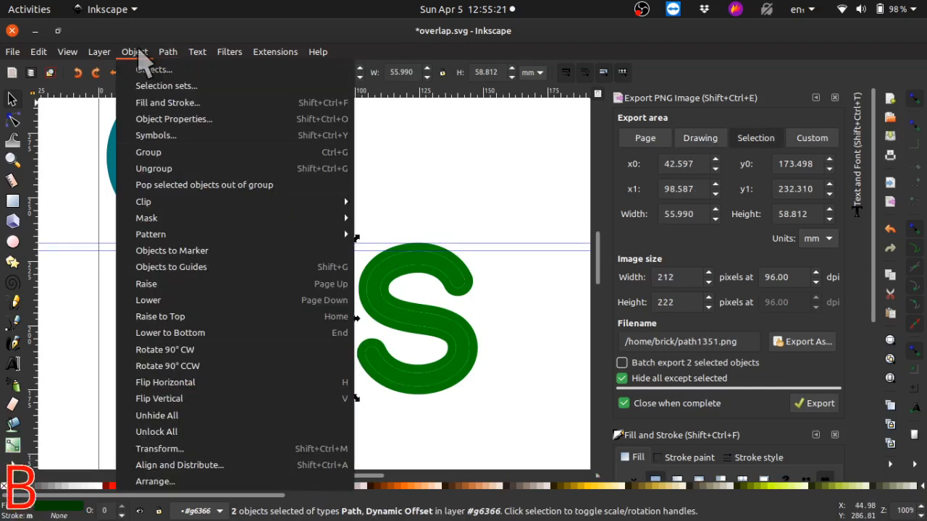
{"action": "mouse_move", "coordinate": [167, 54]}
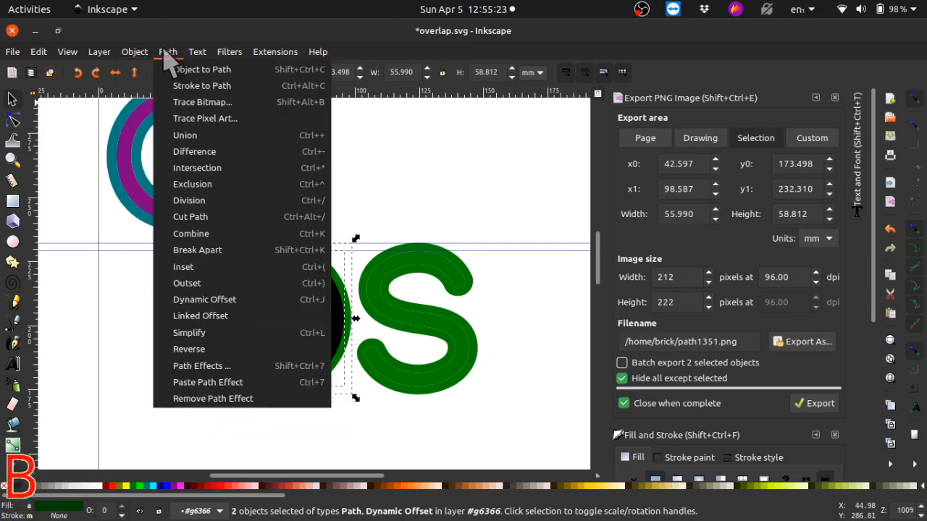
{"action": "left_click", "coordinate": [215, 201]}
{"action": "left_click", "coordinate": [469, 205]}
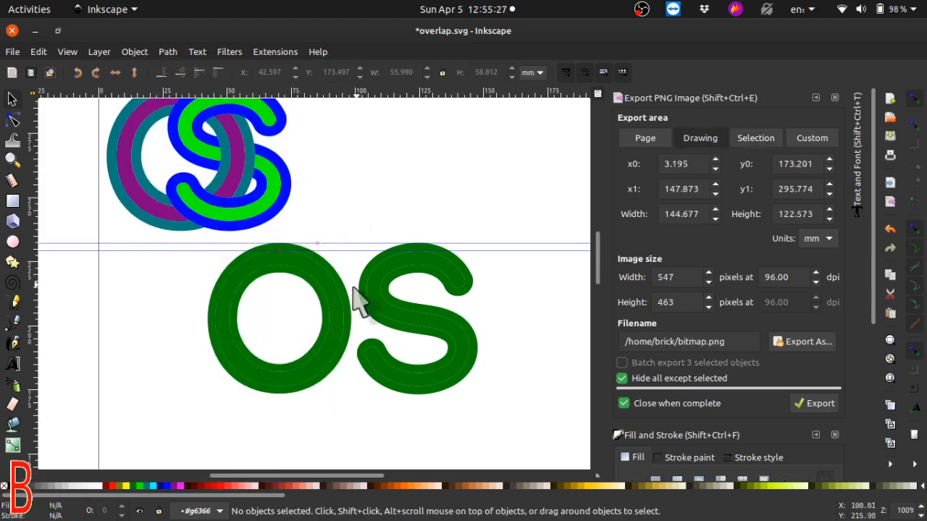
- Fill the outer outline pieces of the divided O and S with Blue (#0000FF)
{"action": "left_click", "coordinate": [338, 303]}
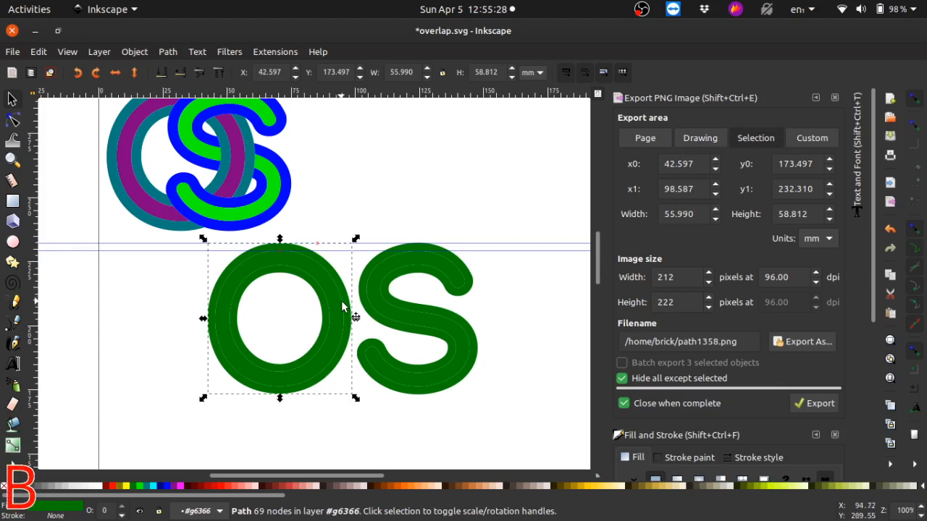
{"action": "left_click", "coordinate": [391, 319], "text": "shift"}
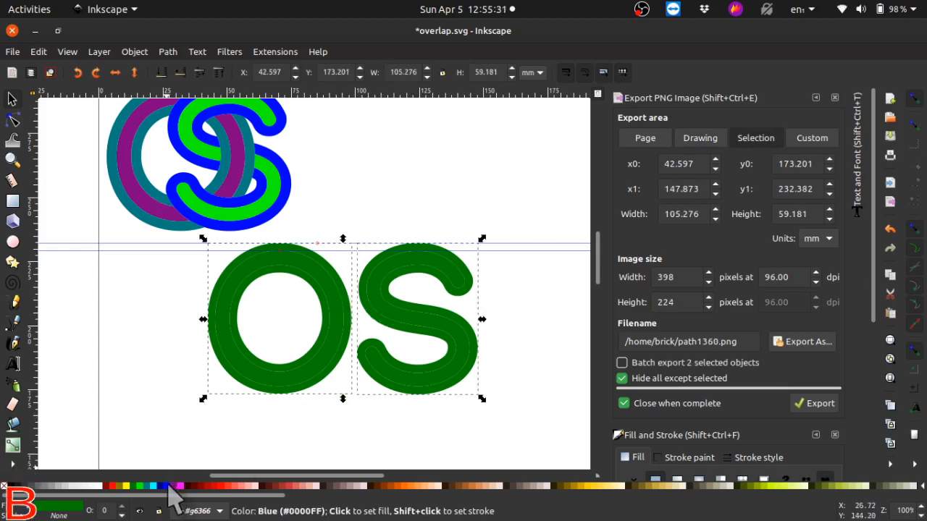
{"action": "left_click", "coordinate": [168, 486], "text": "shift"}
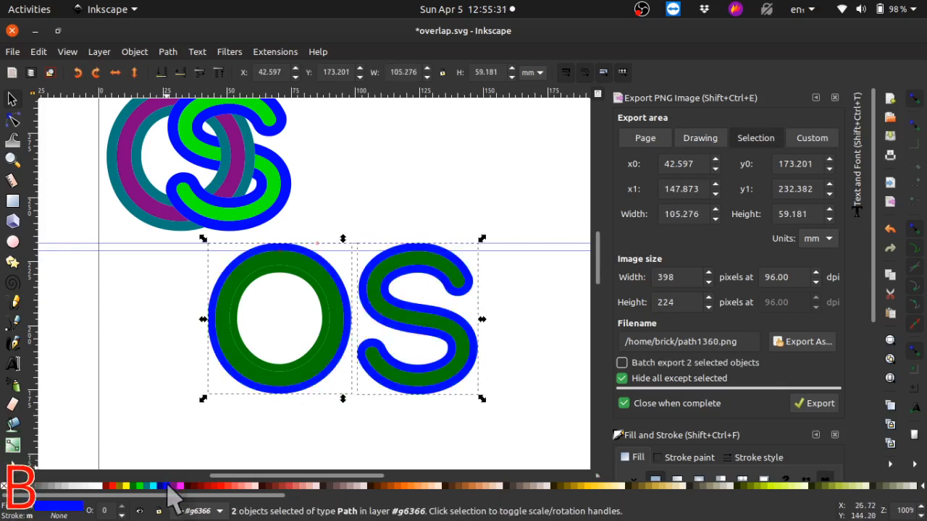
{"action": "left_click", "coordinate": [326, 329]}
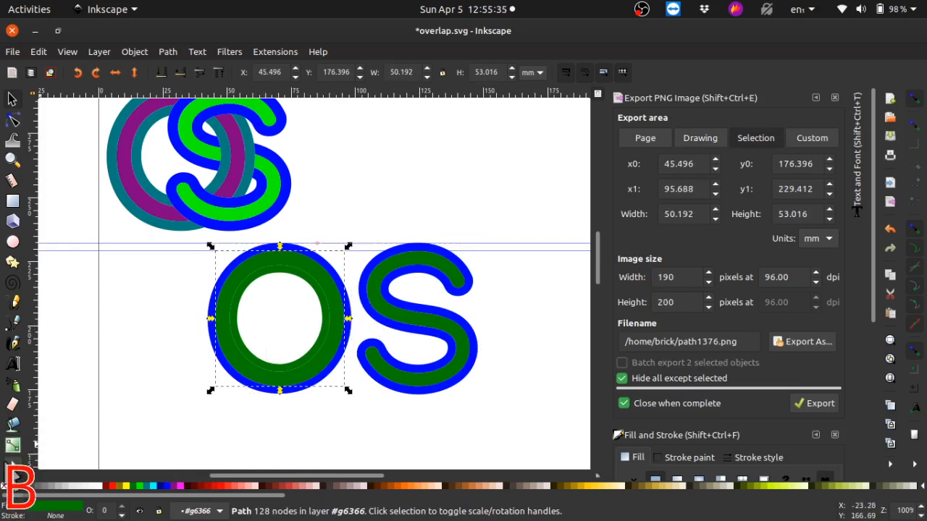
{"action": "left_click", "coordinate": [34, 445]}
{"action": "left_click", "coordinate": [59, 481]}
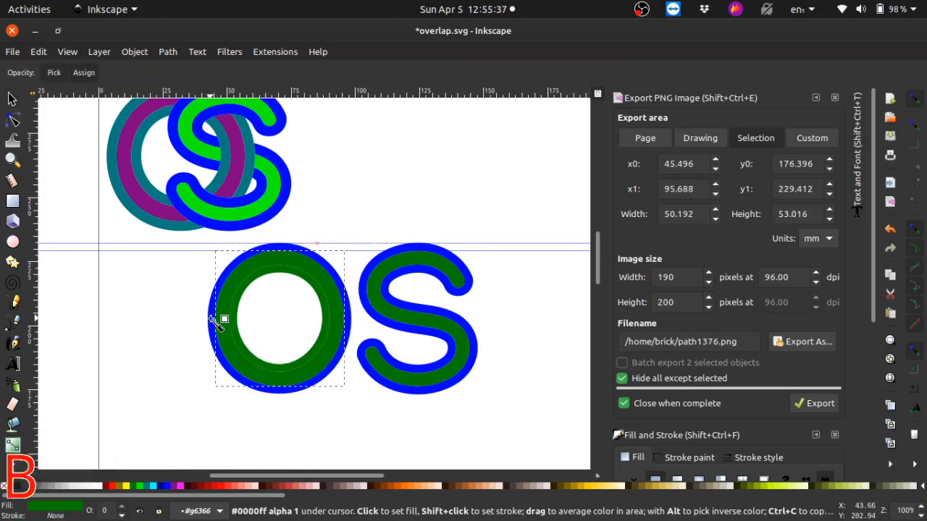
{"action": "left_click", "coordinate": [211, 320]}
{"action": "left_click", "coordinate": [38, 52]}
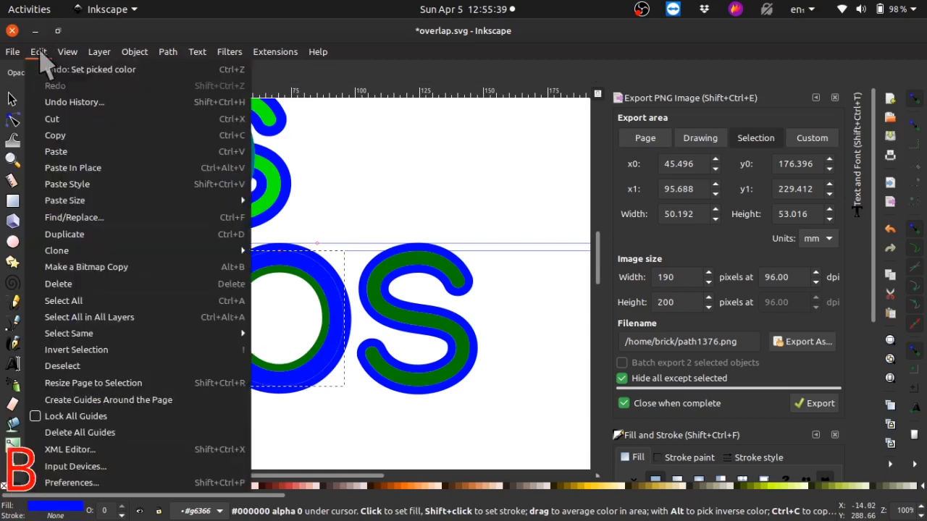
{"action": "left_click", "coordinate": [62, 67]}
{"action": "left_click", "coordinate": [11, 99]}
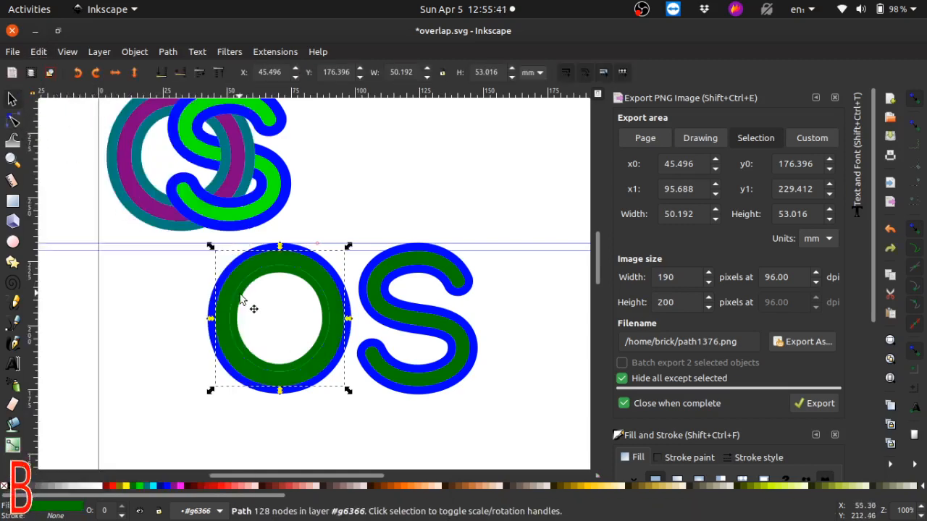
- Fill the inner outline ring of the O with the blue sampled from its outer outline
{"action": "left_click", "coordinate": [247, 310]}
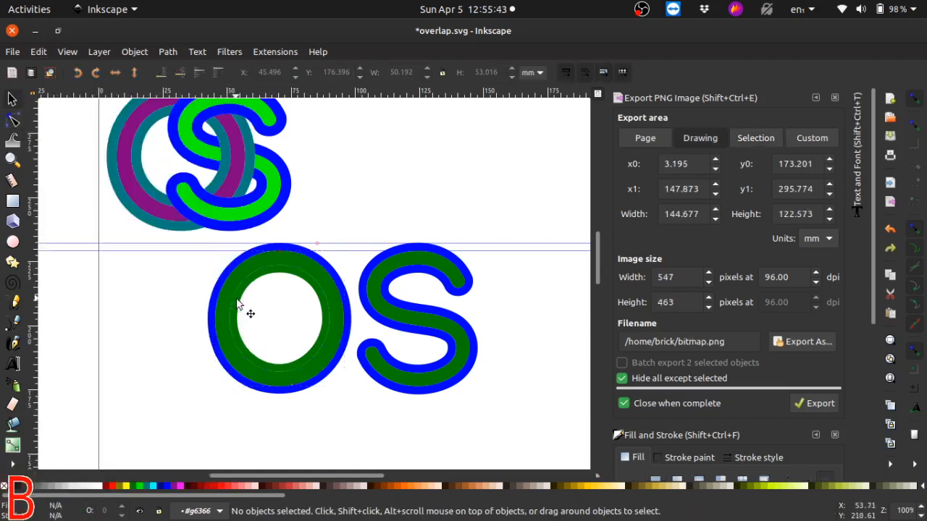
{"action": "left_click", "coordinate": [244, 311]}
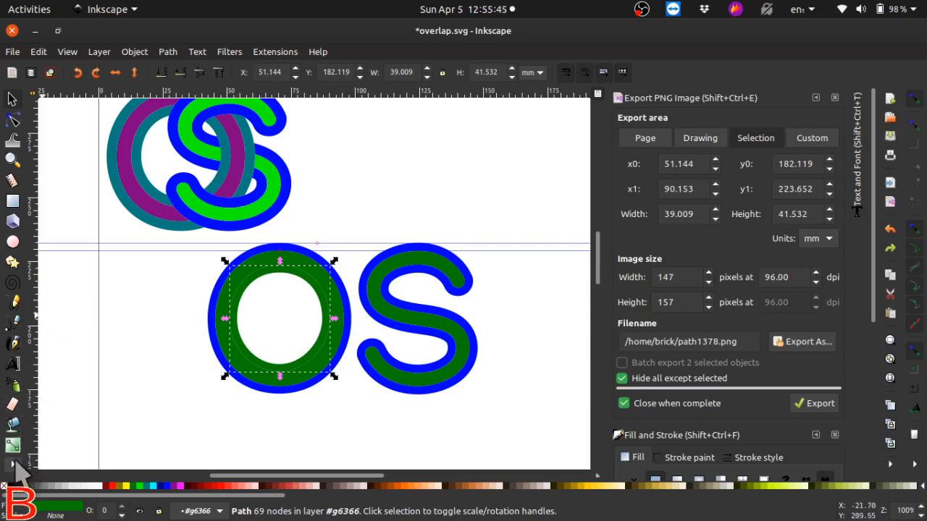
{"action": "left_click", "coordinate": [14, 462]}
{"action": "left_click", "coordinate": [64, 483]}
{"action": "left_click", "coordinate": [219, 351]}
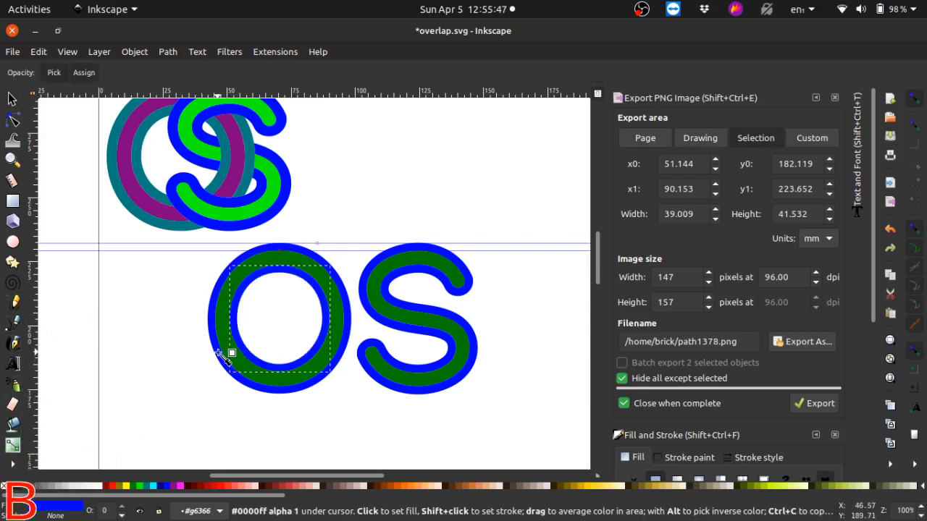
{"action": "left_click", "coordinate": [12, 99]}
{"action": "left_click", "coordinate": [162, 389]}
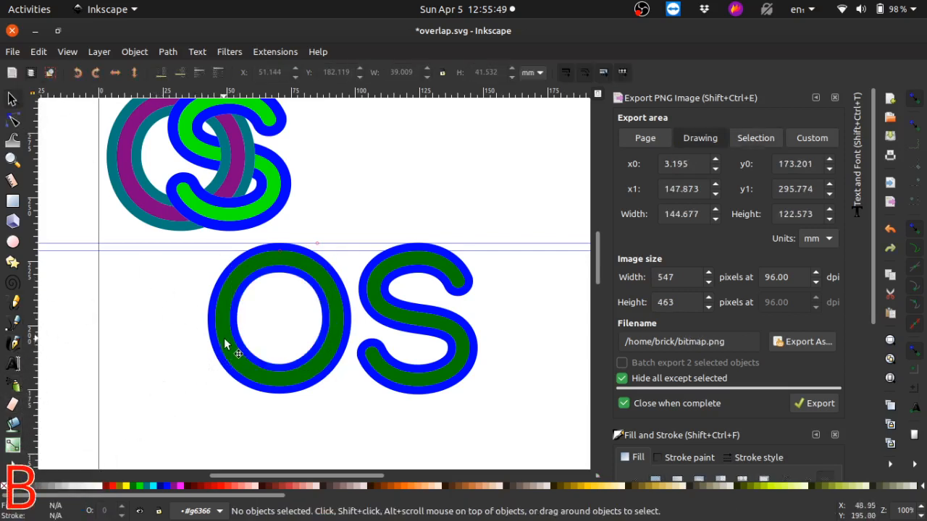
- Move both pieces of the S about 35 mm horizontally so that it overlaps the right side of the O
{"action": "scroll", "coordinate": [480, 398], "scroll_direction": "down", "scroll_amount": 1}
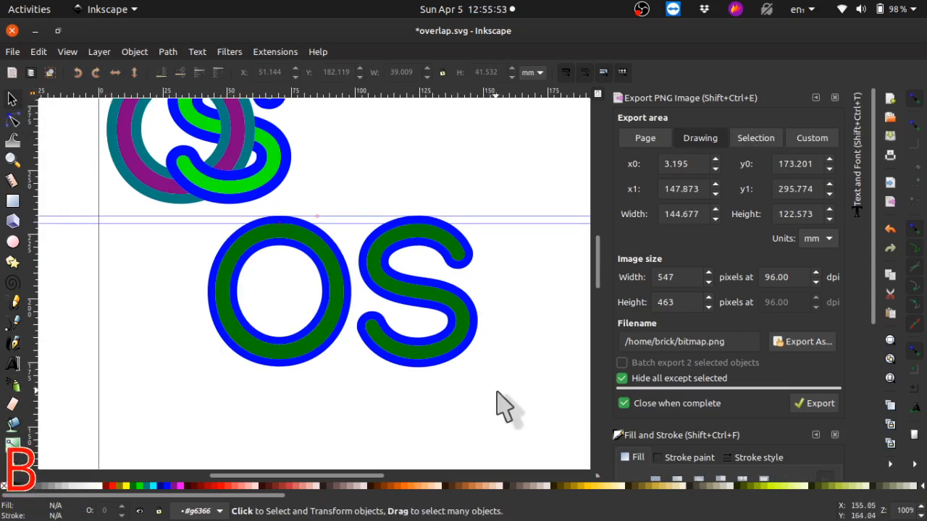
{"action": "left_click_drag", "start_coordinate": [520, 397], "coordinate": [462, 368]}
{"action": "left_click_drag", "start_coordinate": [357, 187], "coordinate": [510, 400]}
{"action": "left_click_drag", "start_coordinate": [348, 179], "coordinate": [516, 426]}
{"action": "left_click_drag", "start_coordinate": [447, 307], "coordinate": [364, 297]}
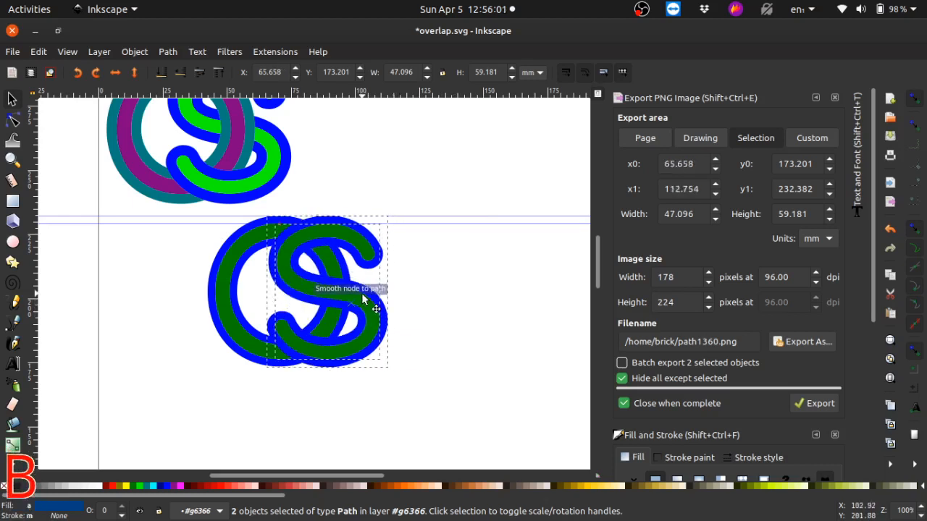
- Move all five pieces of the overlapping OS about 43 mm left and 3 mm down, beneath the original design
{"action": "left_click", "coordinate": [548, 328]}
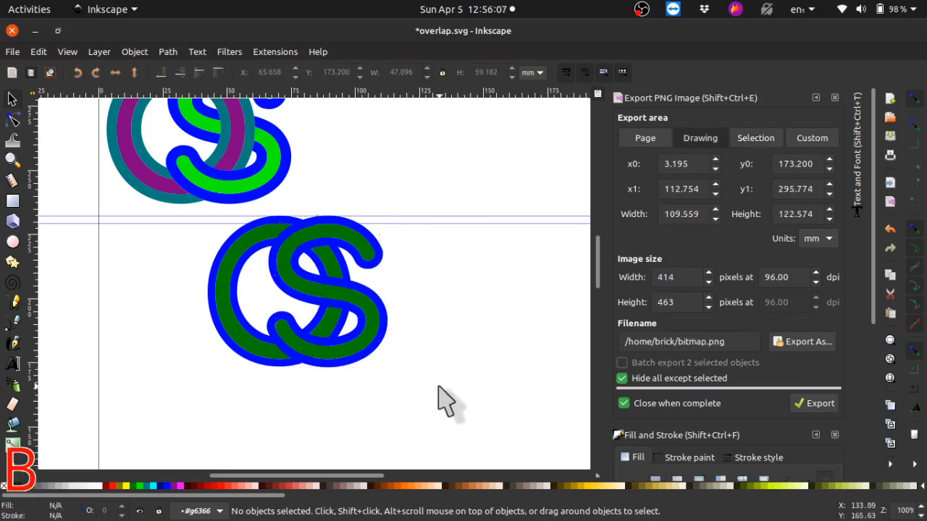
{"action": "left_click_drag", "start_coordinate": [471, 384], "coordinate": [201, 213]}
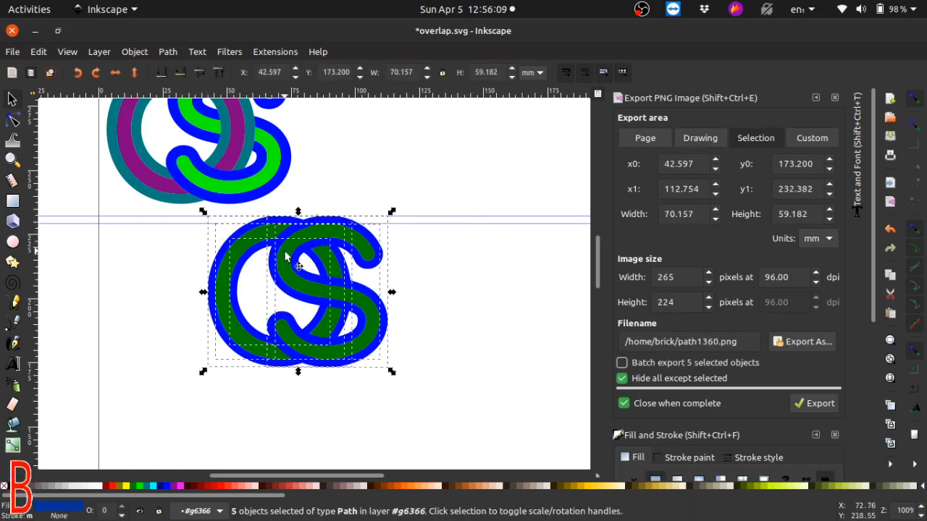
{"action": "mouse_move", "coordinate": [244, 245]}
{"action": "left_mouse_down"}
{"action": "mouse_move", "coordinate": [139, 254]}
{"action": "mouse_move", "coordinate": [165, 258]}
{"action": "left_mouse_up"}
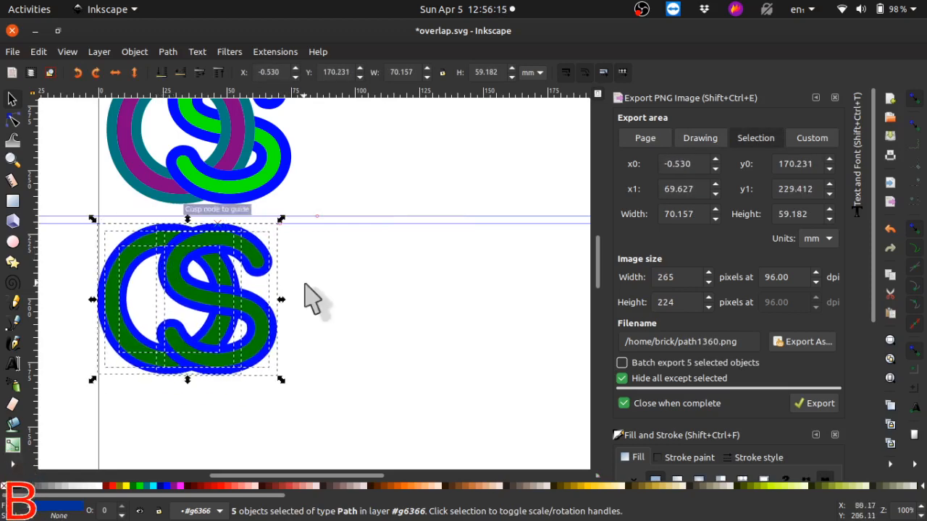
- Duplicate all five pieces of the blue-outlined green OS and move the copy about 72 mm to the right
{"action": "left_click", "coordinate": [414, 307]}
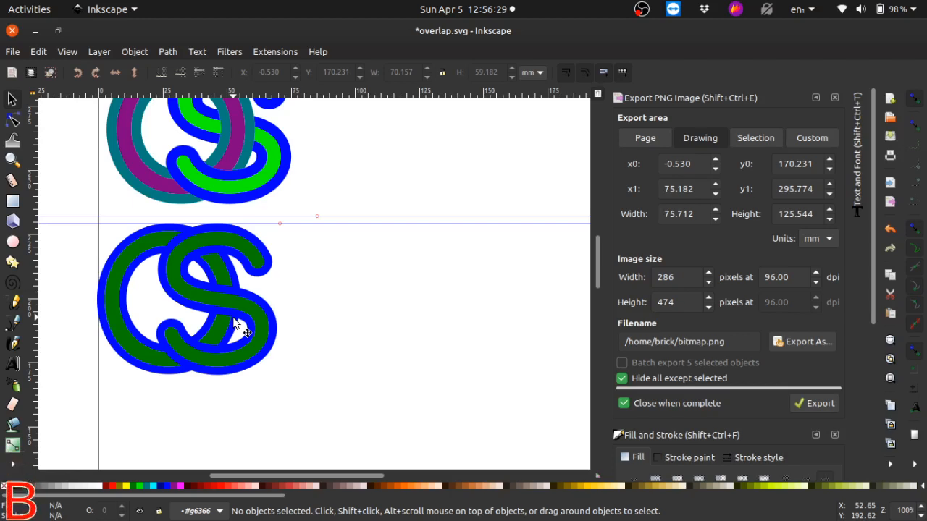
{"action": "left_click_drag", "start_coordinate": [65, 202], "coordinate": [239, 319]}
{"action": "left_click_drag", "start_coordinate": [68, 201], "coordinate": [340, 427]}
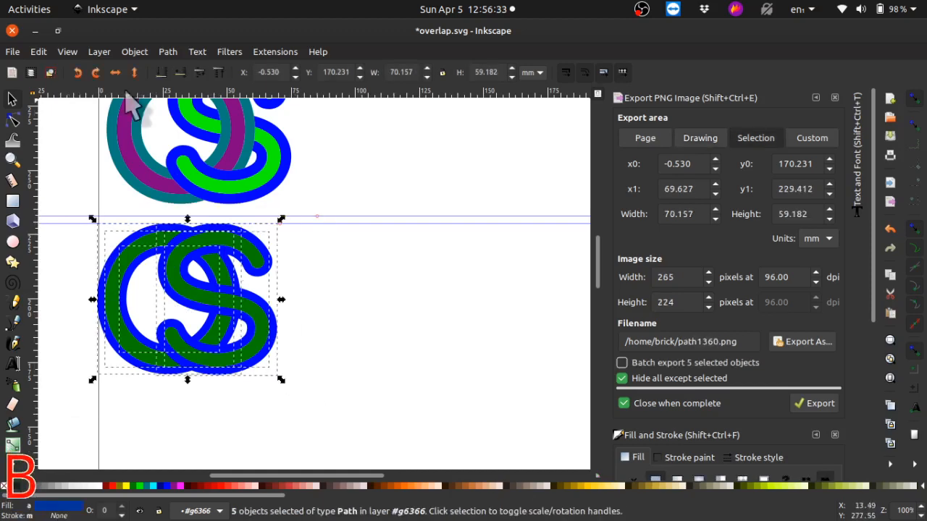
{"action": "left_click", "coordinate": [38, 53]}
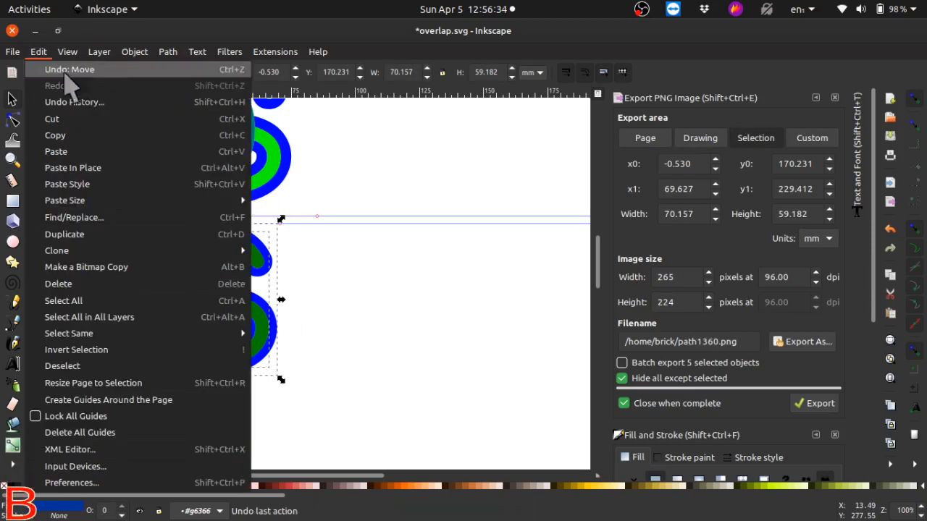
{"action": "left_click", "coordinate": [80, 234]}
{"action": "left_click_drag", "start_coordinate": [325, 287], "coordinate": [362, 258]}
- Duplicate the second OS and move this third copy about 75 mm further right
{"action": "left_click", "coordinate": [39, 51]}
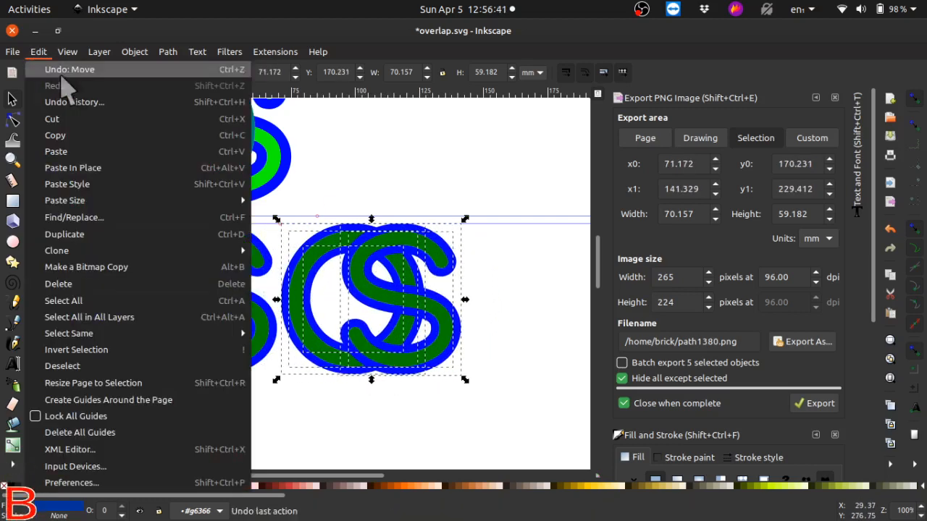
{"action": "left_click", "coordinate": [108, 233]}
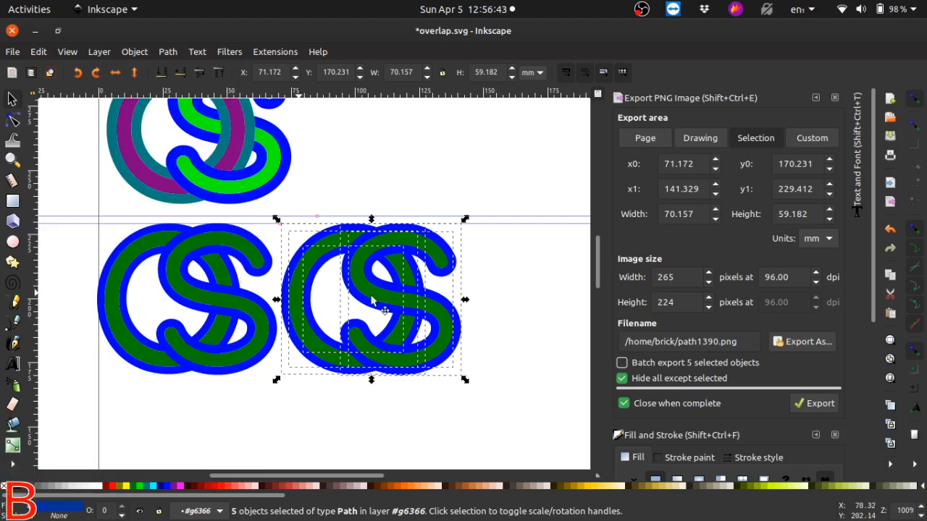
{"action": "left_click_drag", "start_coordinate": [297, 288], "coordinate": [492, 284]}
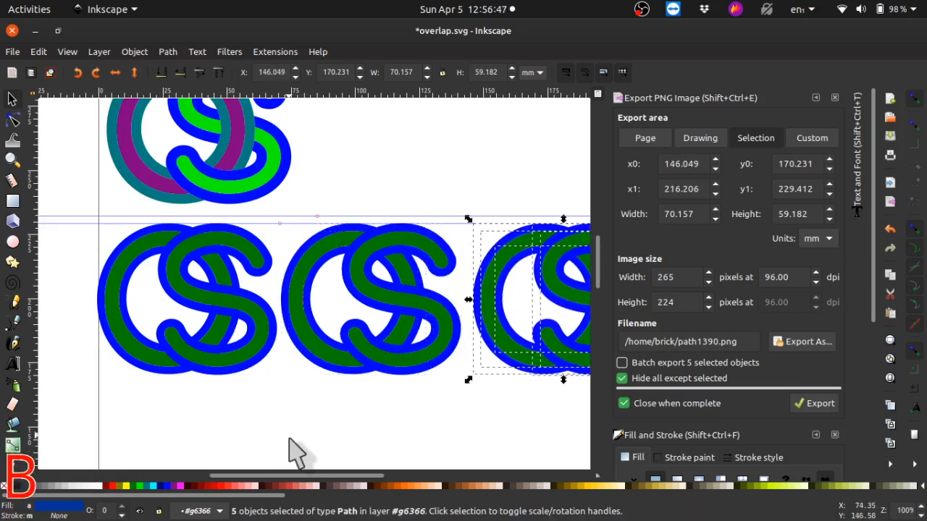
{"action": "mouse_move", "coordinate": [297, 486]}
{"action": "left_mouse_down"}
{"action": "mouse_move", "coordinate": [330, 485]}
{"action": "mouse_move", "coordinate": [351, 503]}
{"action": "left_mouse_up"}
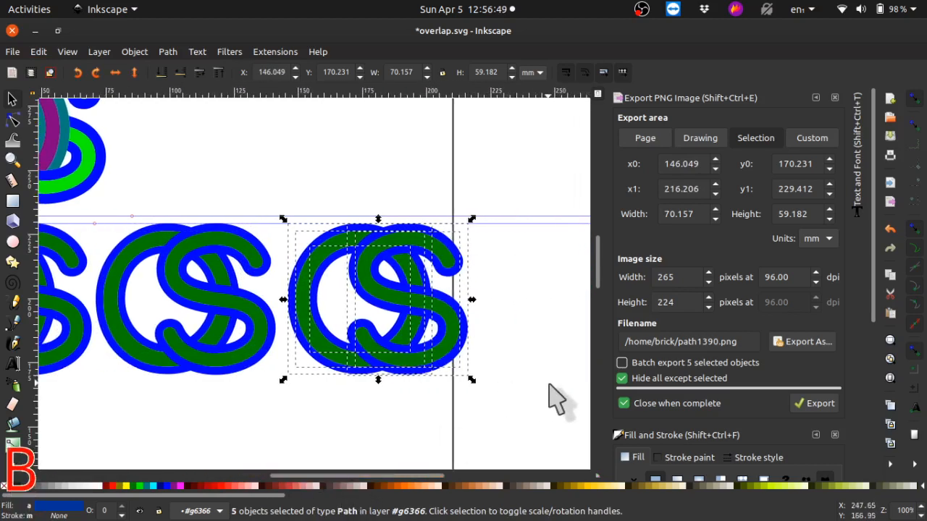
- Raise the three pieces of the O in the third OS copy to the top, above the S
{"action": "left_click", "coordinate": [554, 393]}
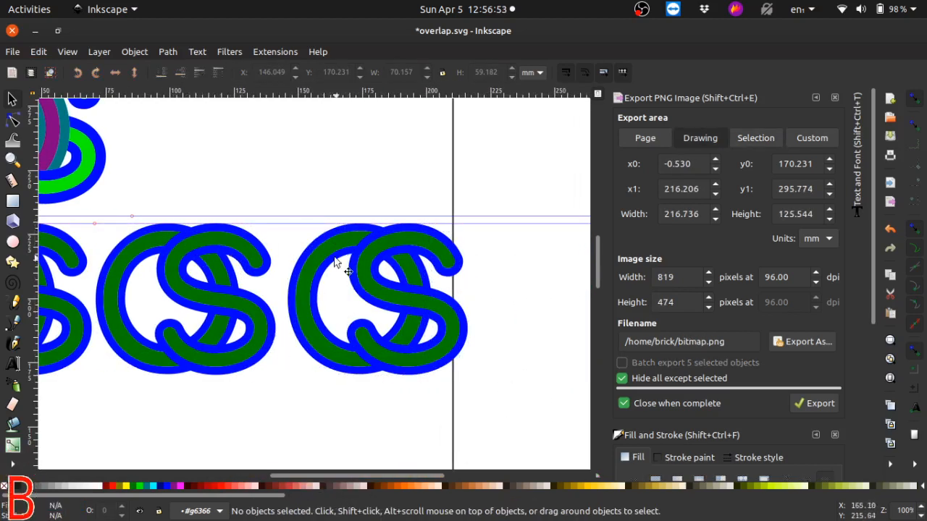
{"action": "left_click", "coordinate": [322, 239]}
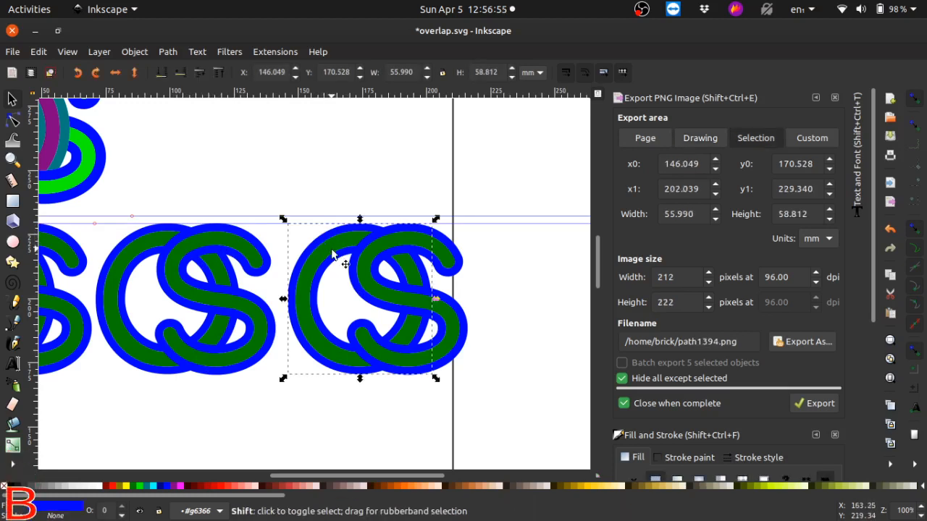
{"action": "left_click", "coordinate": [333, 259], "text": "shift"}
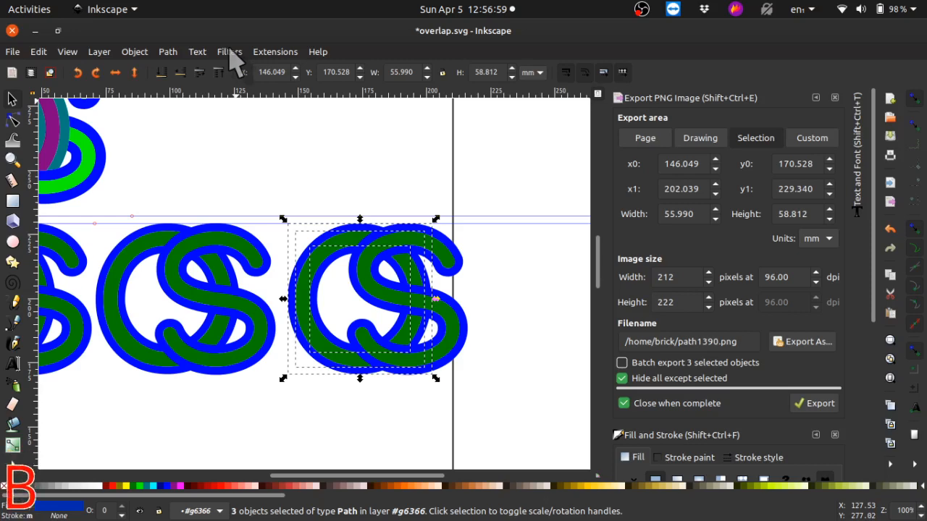
{"action": "left_click", "coordinate": [135, 52]}
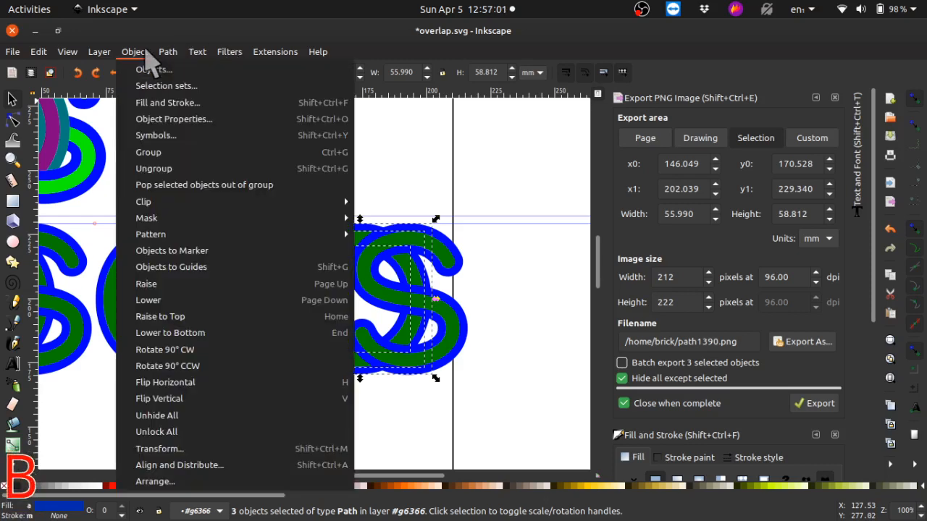
{"action": "left_click", "coordinate": [200, 320]}
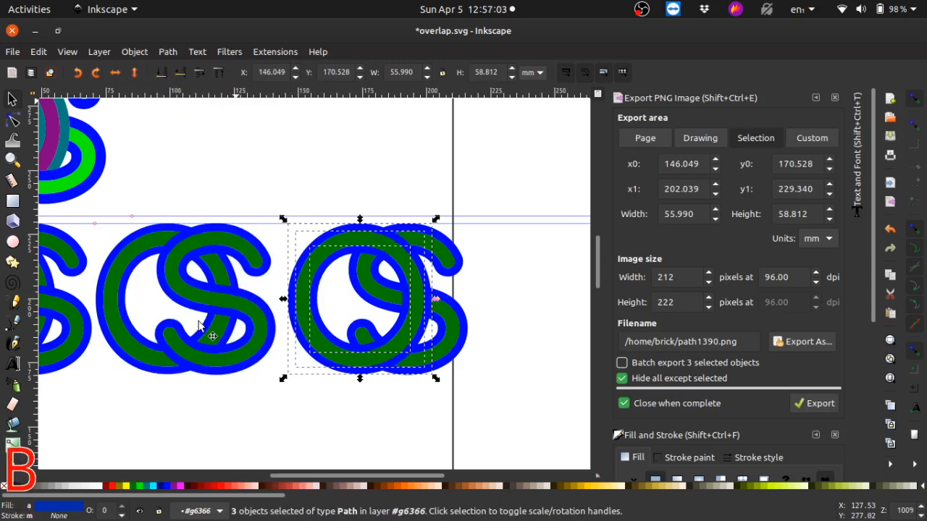
{"action": "left_click", "coordinate": [333, 432]}
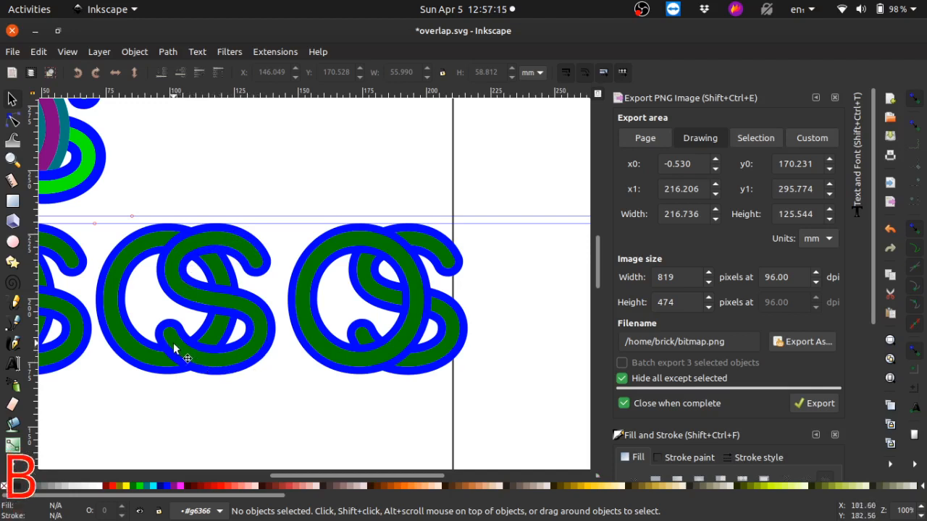
- Delete the green S fill from the second OS copy and the green O fill from the third copy
{"action": "left_click", "coordinate": [210, 244]}
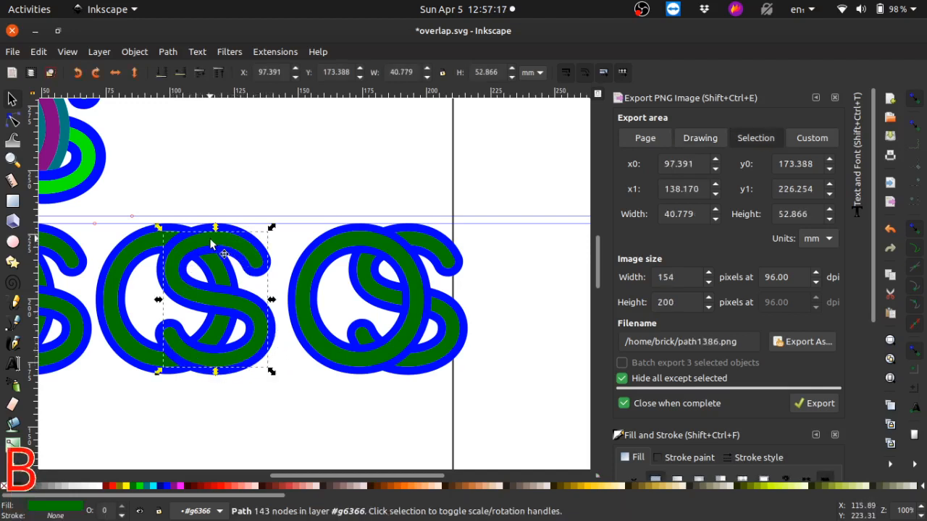
{"action": "key", "text": "Delete"}
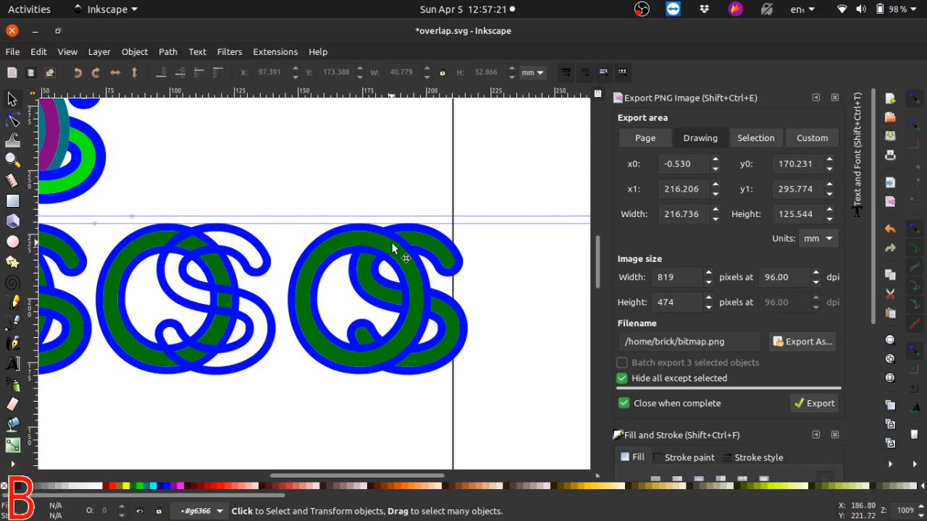
{"action": "left_click", "coordinate": [346, 243]}
{"action": "key", "text": "Delete"}
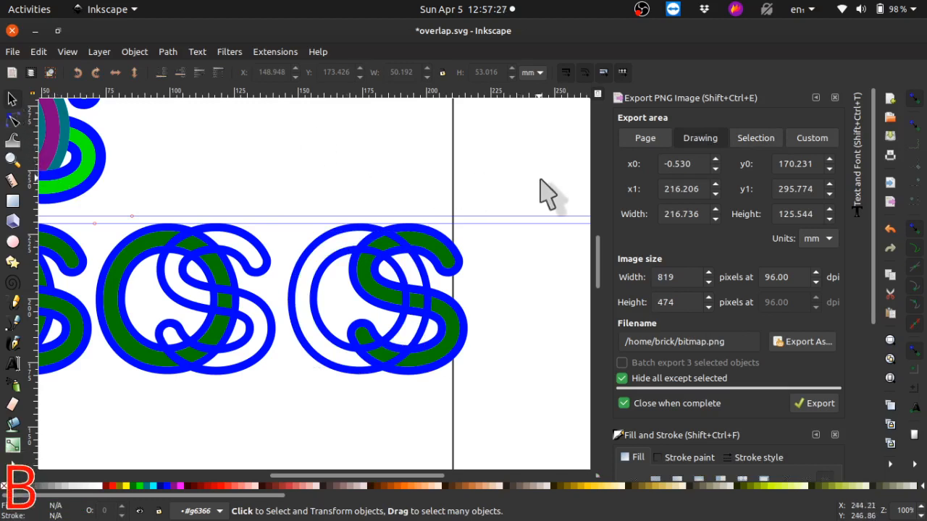
- Try the built-in path Division on the four remaining pieces of the second OS copy, and undo it
{"action": "left_click_drag", "start_coordinate": [551, 175], "coordinate": [485, 198]}
{"action": "left_click", "coordinate": [455, 251]}
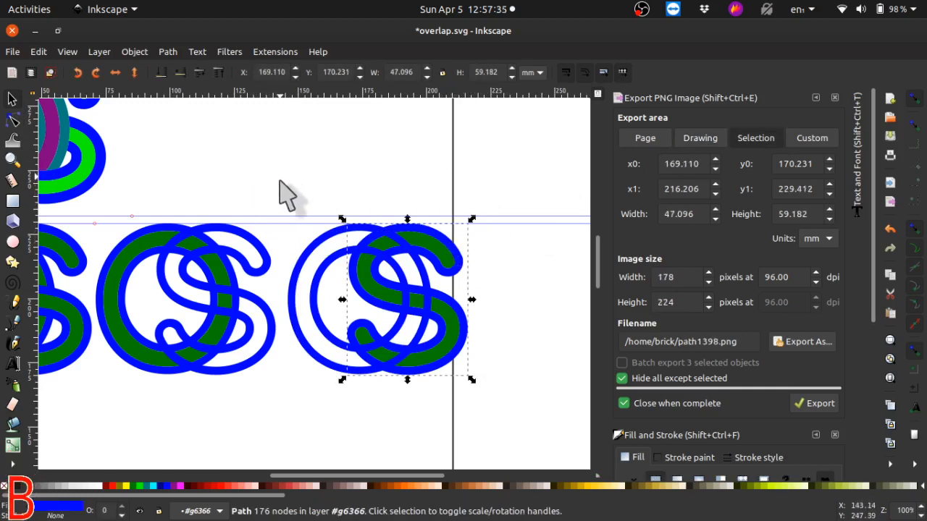
{"action": "left_click_drag", "start_coordinate": [281, 176], "coordinate": [95, 417]}
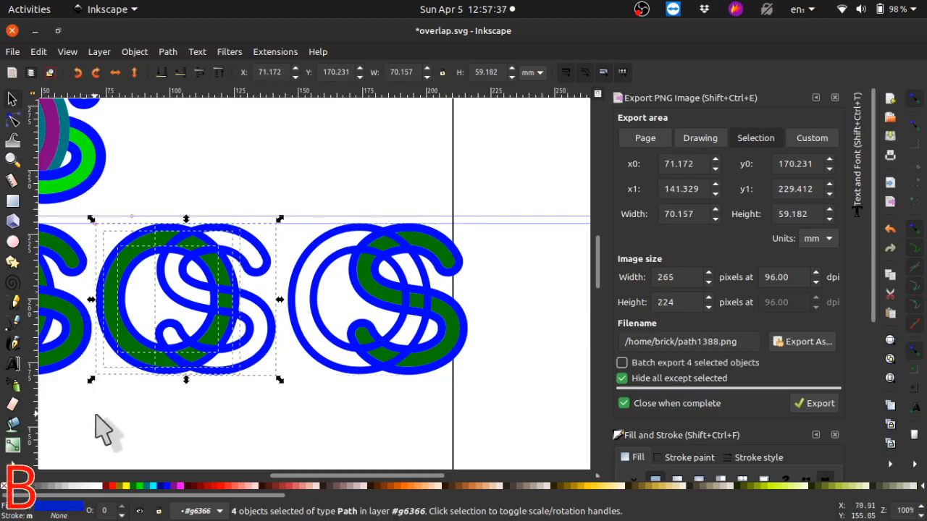
{"action": "left_click", "coordinate": [268, 52]}
{"action": "mouse_move", "coordinate": [350, 193]}
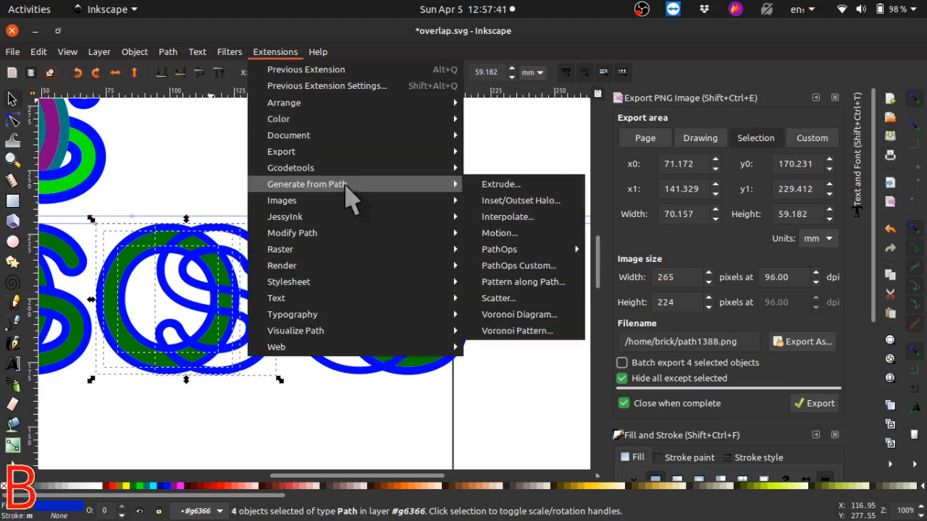
{"action": "mouse_move", "coordinate": [507, 252]}
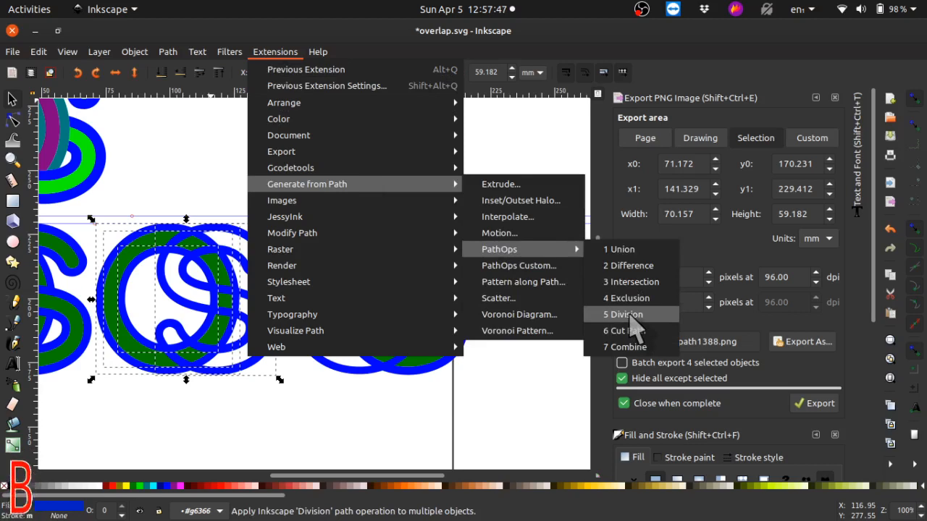
{"action": "left_click", "coordinate": [186, 160]}
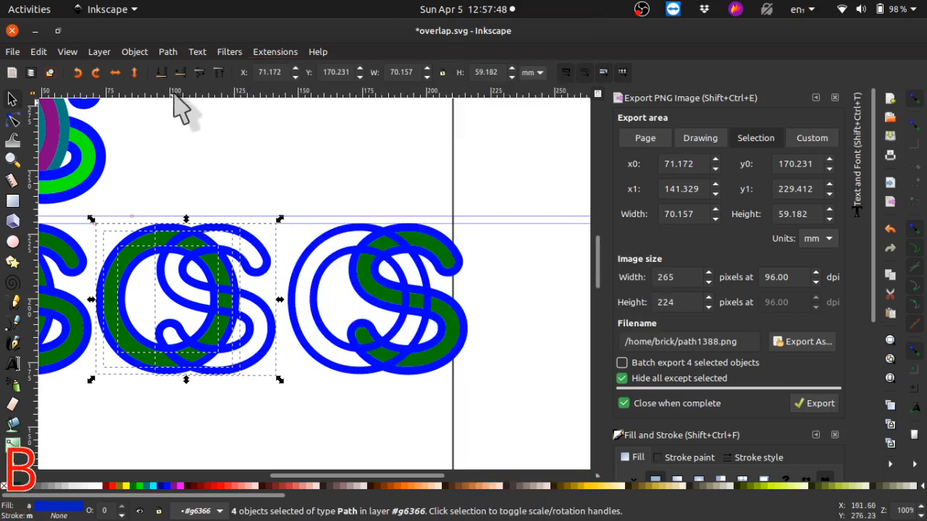
{"action": "left_click", "coordinate": [167, 52]}
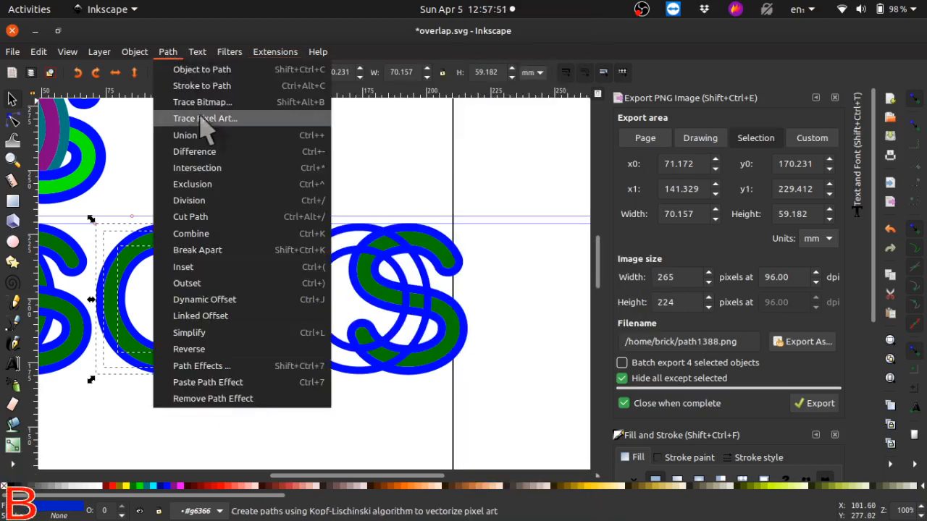
{"action": "left_click", "coordinate": [245, 214]}
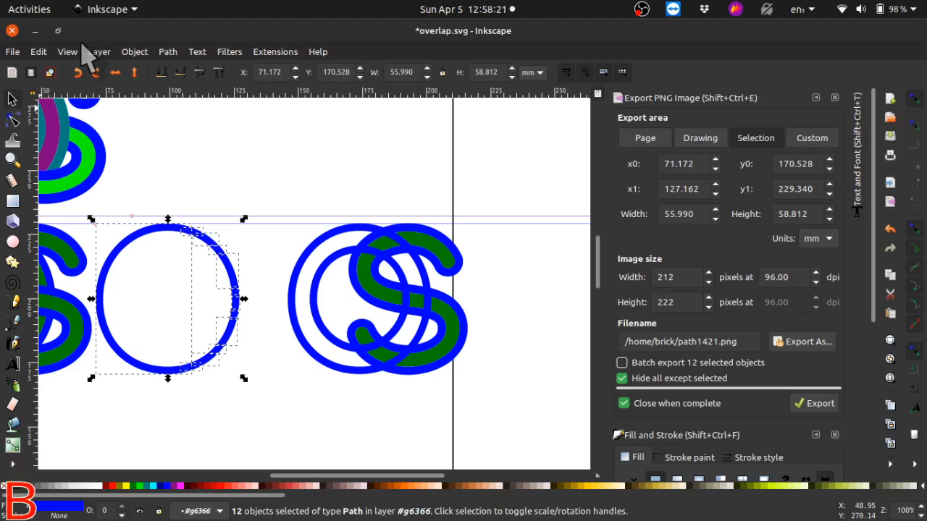
{"action": "left_click", "coordinate": [40, 52]}
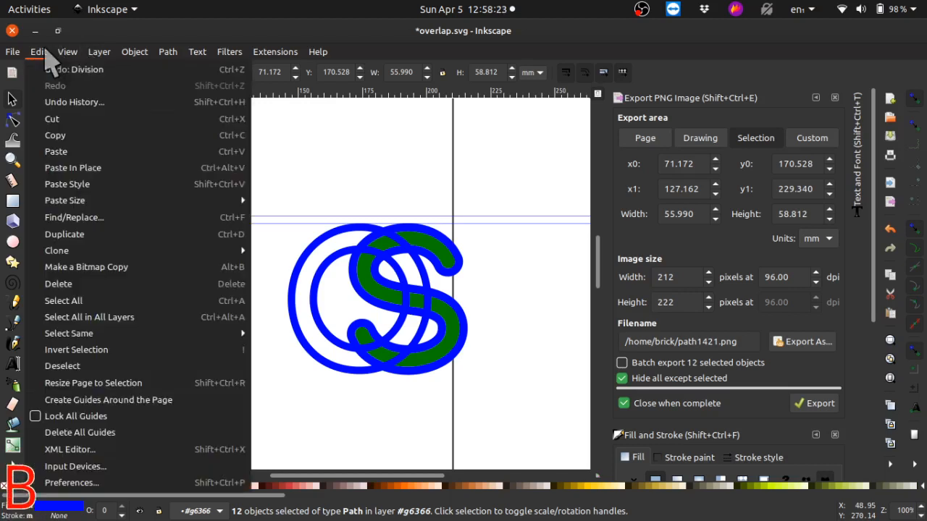
{"action": "left_click", "coordinate": [52, 67]}
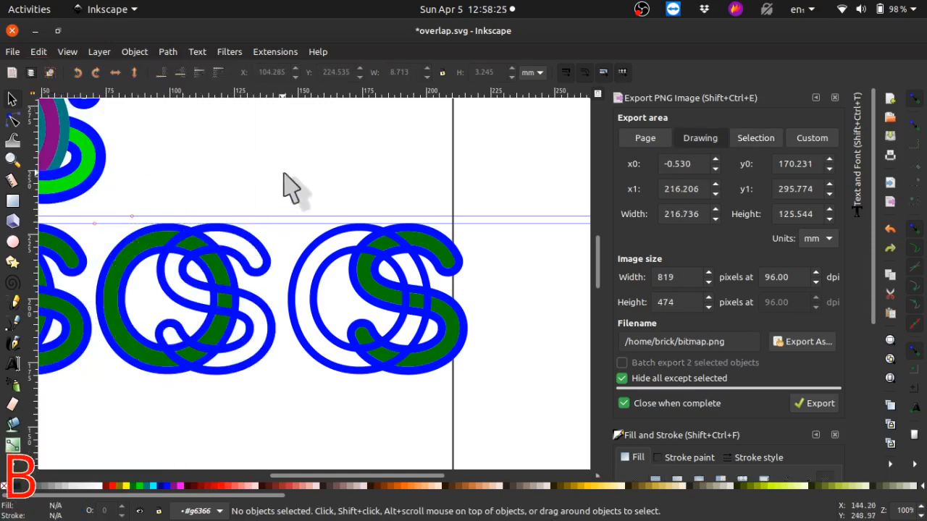
- Divide the four pieces of the second OS copy with the PathOps Division extension and delete the leftover blue S outline
{"action": "left_click_drag", "start_coordinate": [287, 162], "coordinate": [97, 405]}
{"action": "left_click", "coordinate": [275, 52]}
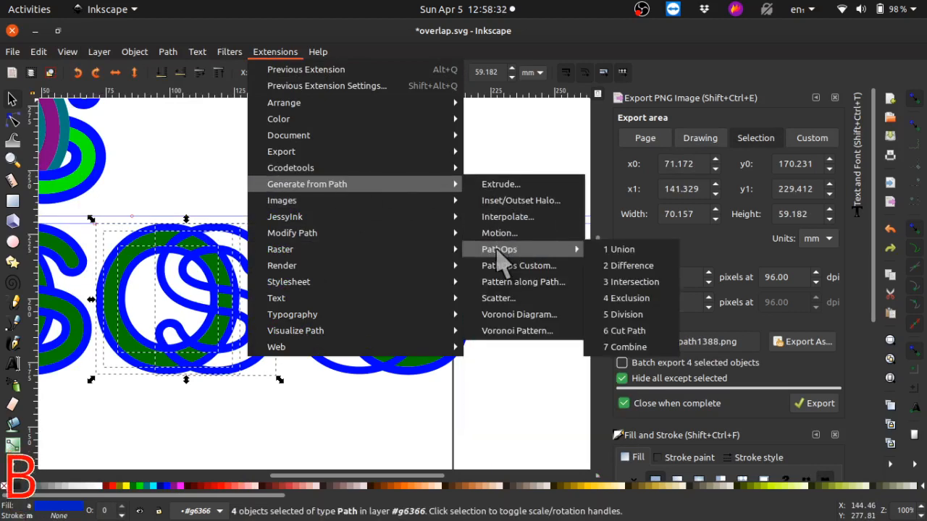
{"action": "left_click", "coordinate": [627, 316]}
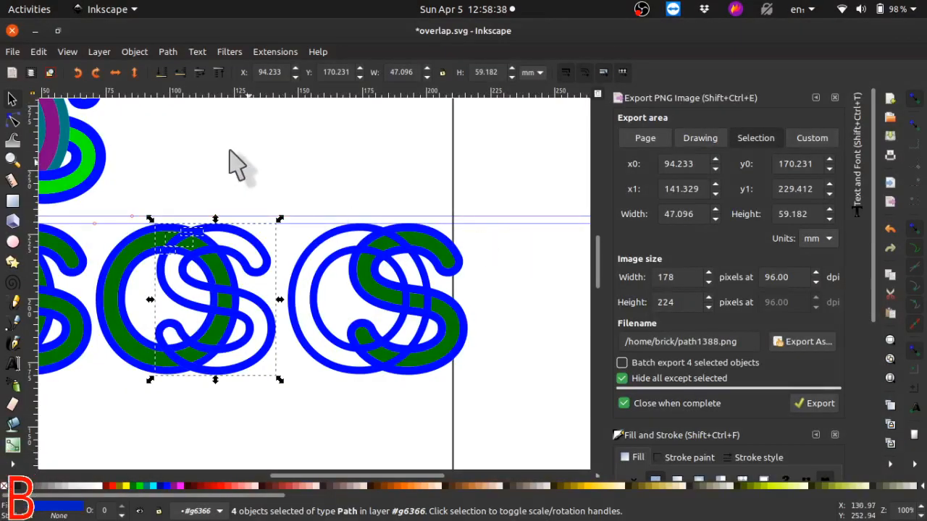
{"action": "left_click", "coordinate": [198, 137]}
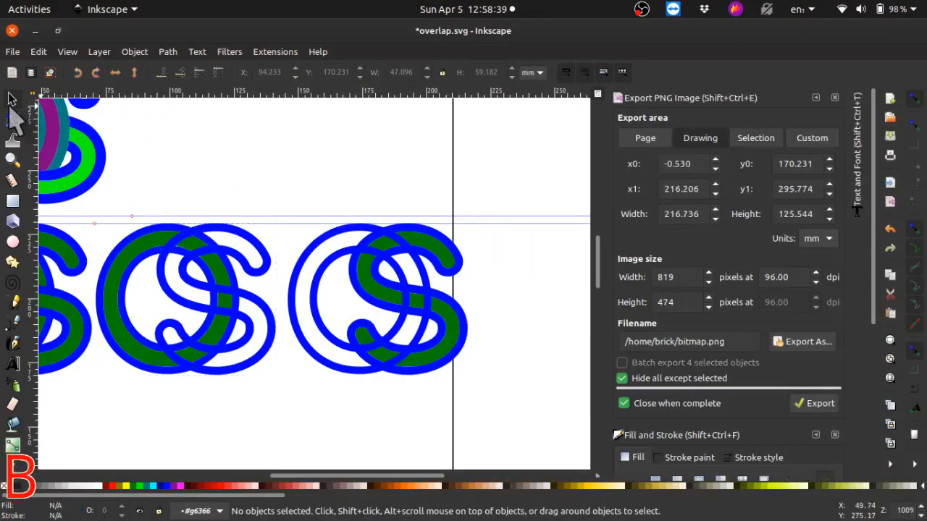
{"action": "left_click", "coordinate": [262, 239]}
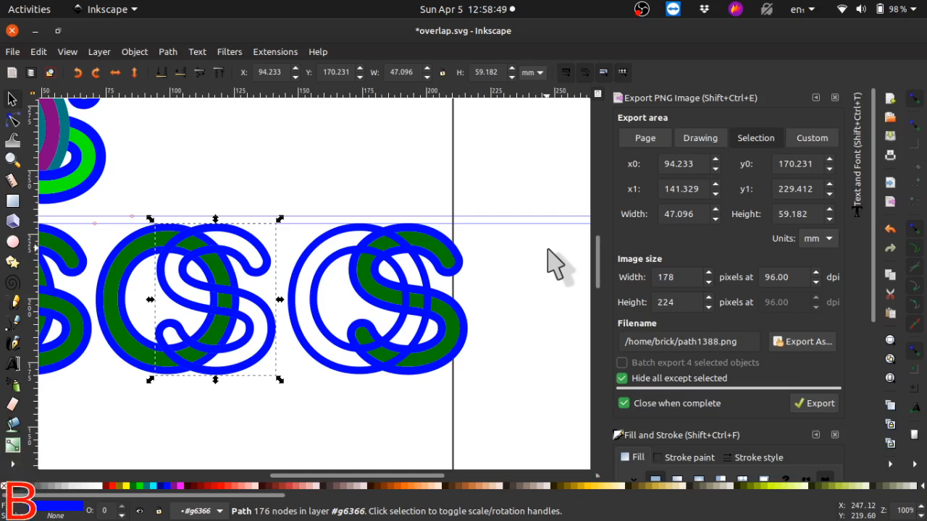
{"action": "key", "text": "Delete"}
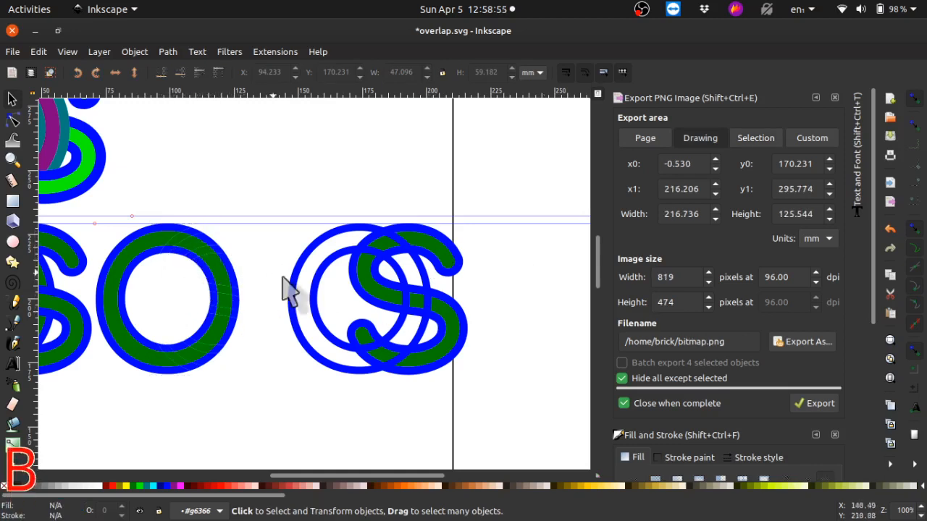
- Divide the blue S outline and green S fill of the third OS copy with the O's outer outline using PathOps Division
{"action": "left_click", "coordinate": [453, 249]}
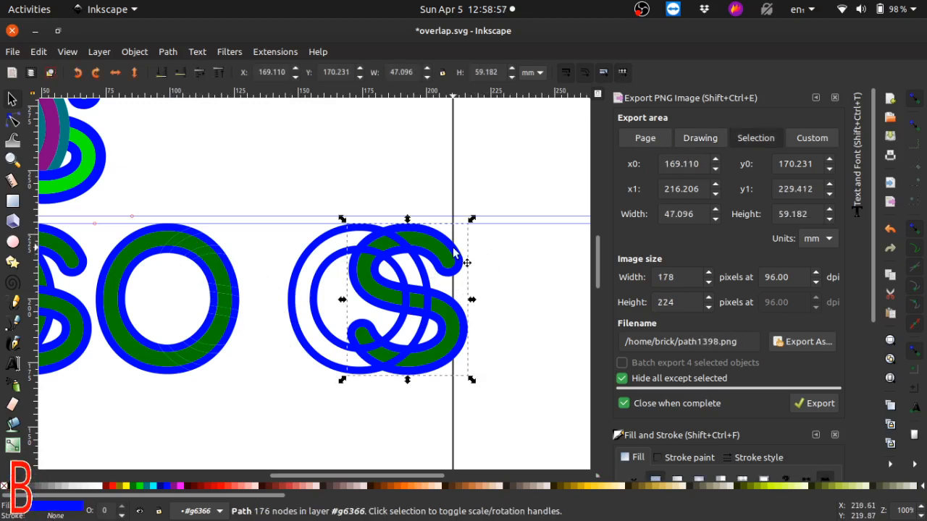
{"action": "left_click", "coordinate": [445, 254], "text": "shift"}
{"action": "left_click", "coordinate": [455, 255]}
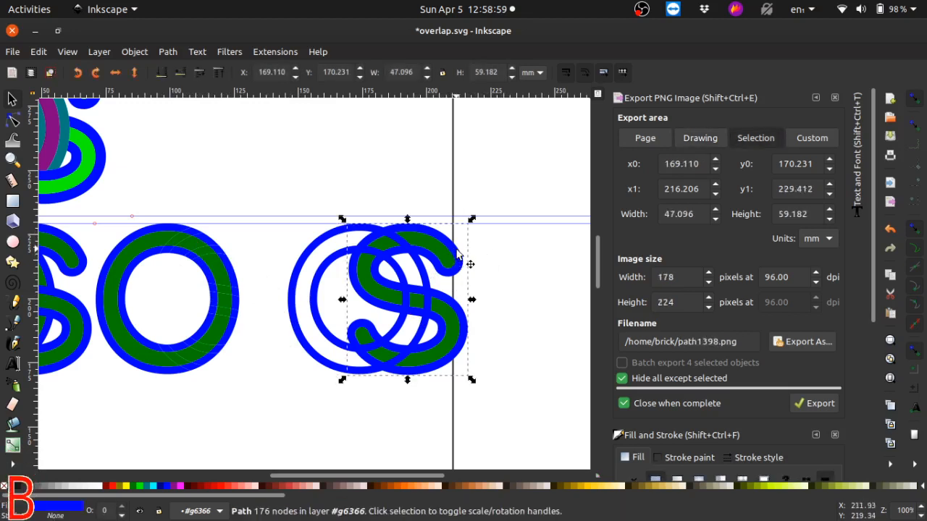
{"action": "left_click", "coordinate": [408, 245], "text": "shift"}
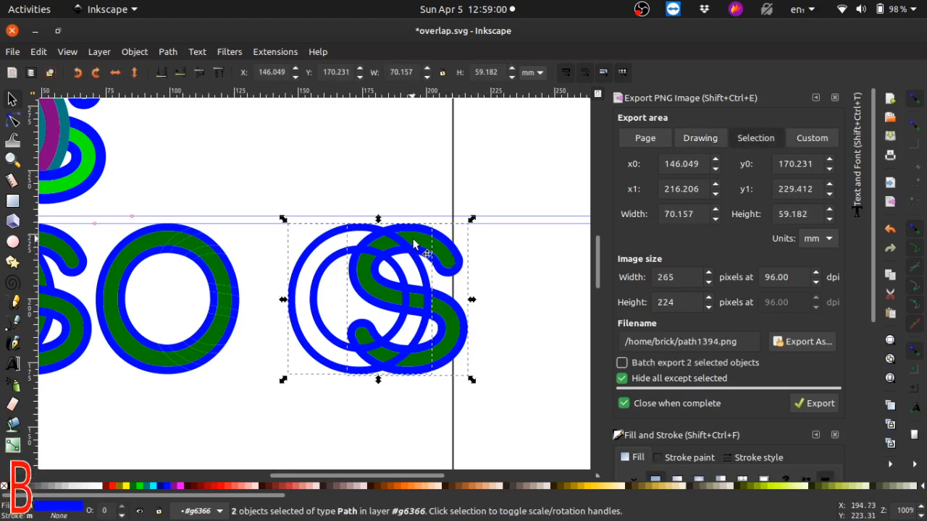
{"action": "left_click", "coordinate": [448, 258], "text": "shift"}
{"action": "left_click", "coordinate": [457, 268], "text": "shift"}
{"action": "left_click_drag", "start_coordinate": [532, 155], "coordinate": [271, 447]}
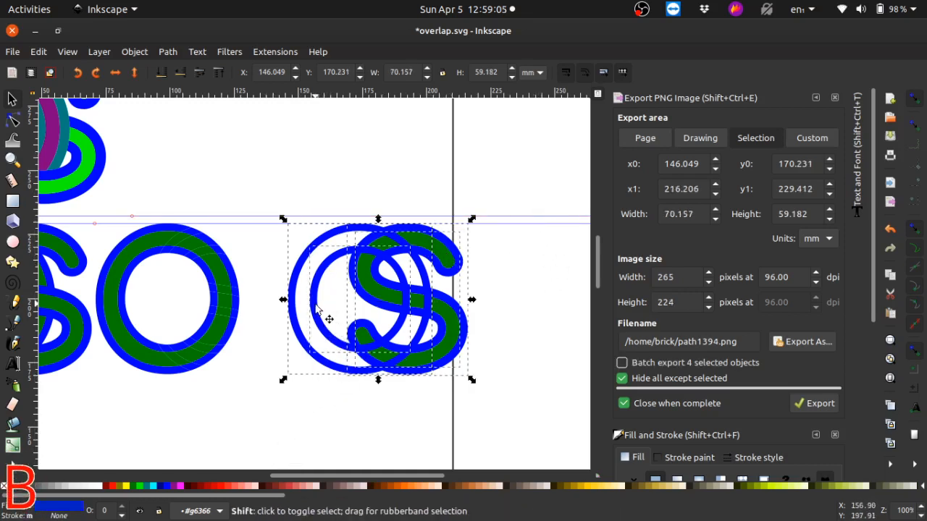
{"action": "left_click", "coordinate": [322, 310], "text": "shift"}
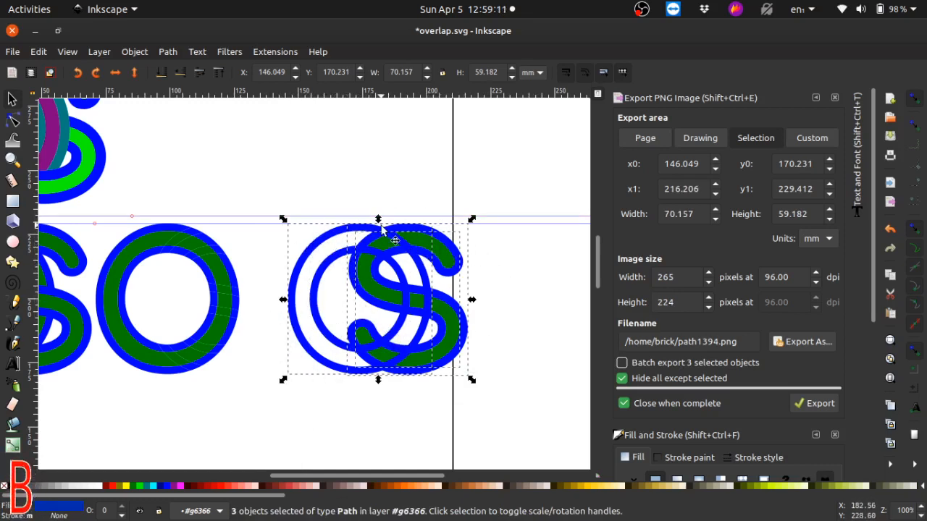
{"action": "left_click", "coordinate": [275, 52]}
{"action": "mouse_move", "coordinate": [337, 183]}
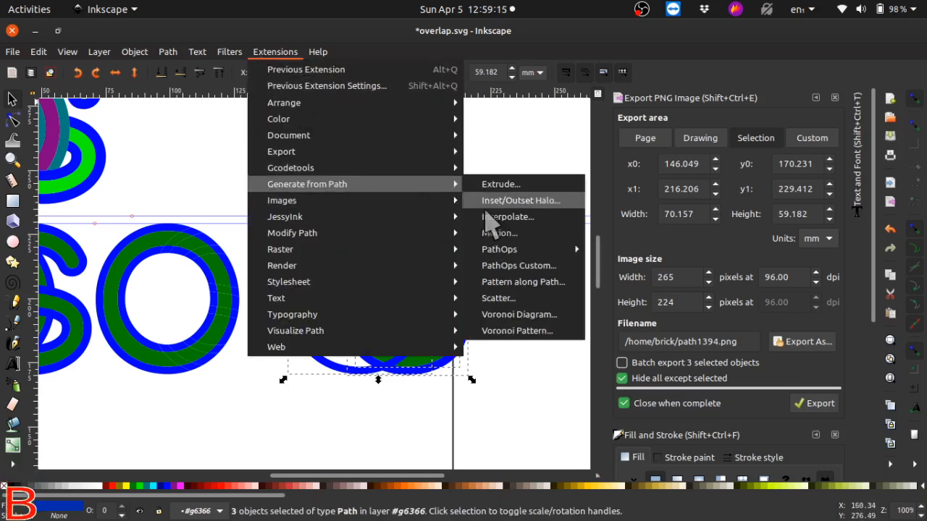
{"action": "mouse_move", "coordinate": [515, 249]}
{"action": "left_click", "coordinate": [622, 319]}
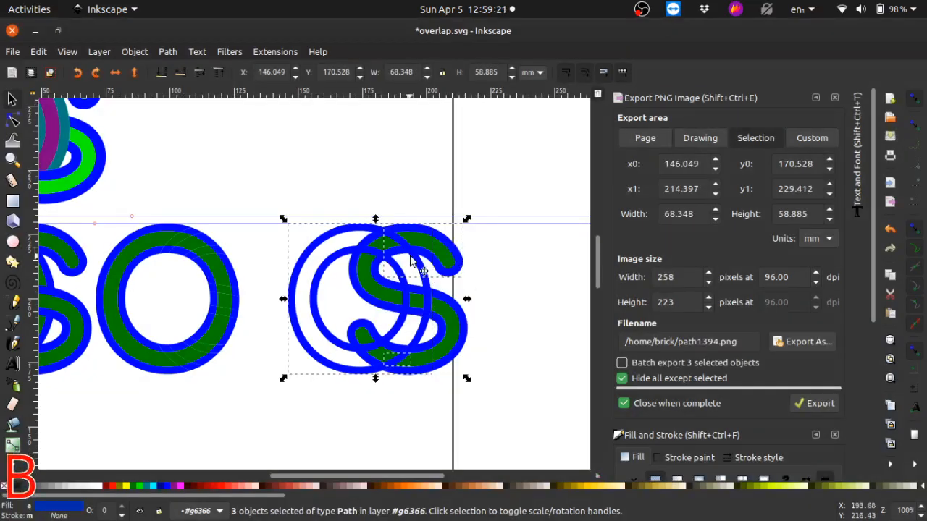
- Delete the leftover outer blue outline of the O from the third OS copy
{"action": "left_click", "coordinate": [344, 190]}
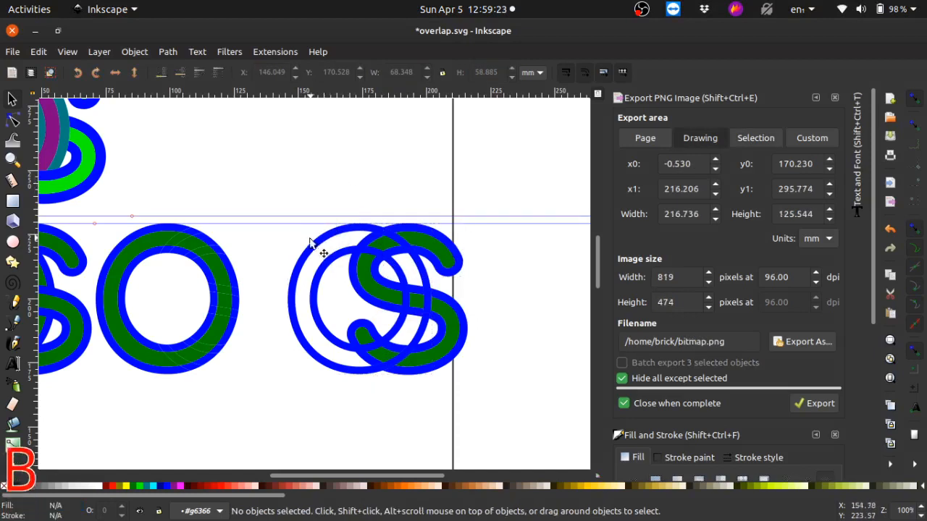
{"action": "left_click", "coordinate": [307, 253]}
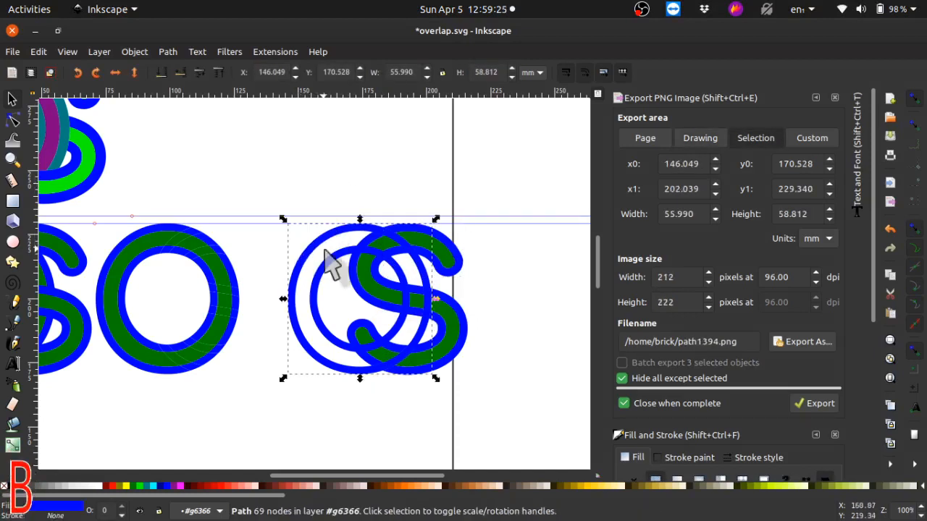
{"action": "key", "text": "Delete"}
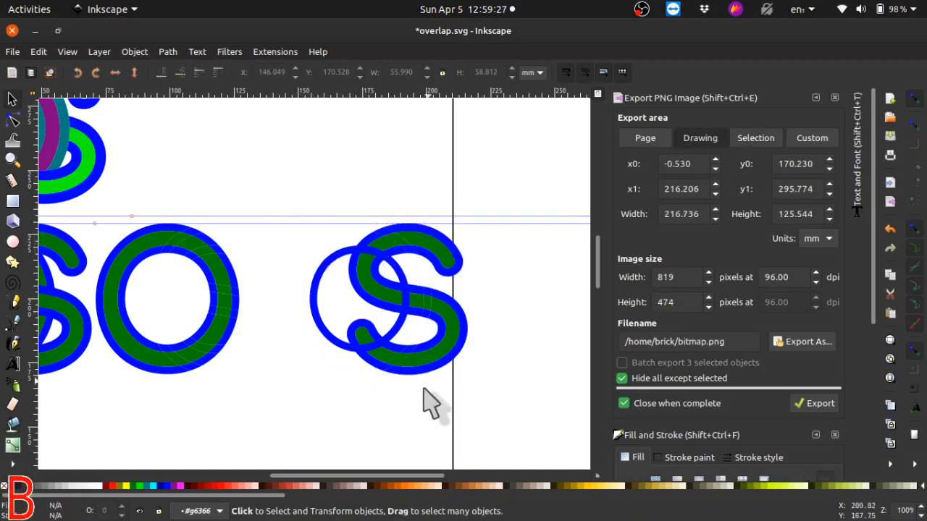
- Divide the S pieces crossed by the O's remaining inner outline with that outline, using PathOps Division
{"action": "left_click", "coordinate": [382, 280]}
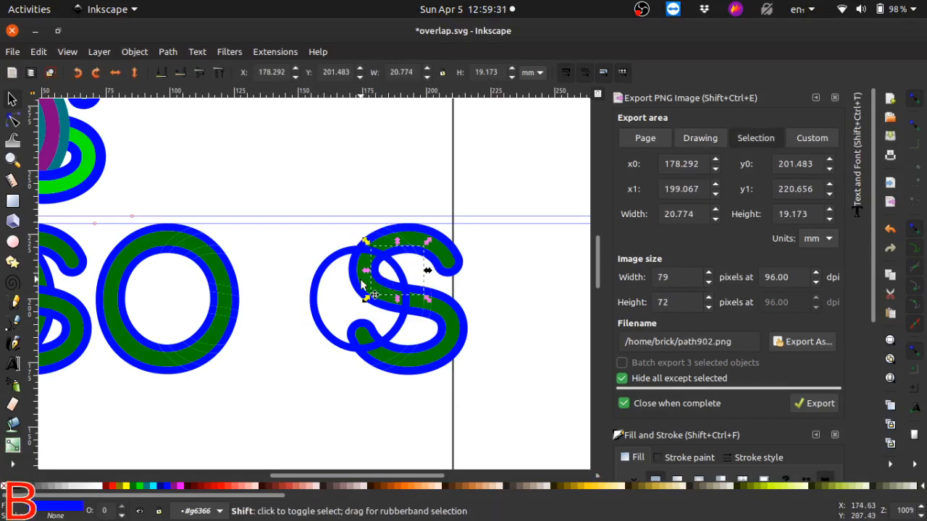
{"action": "left_click", "coordinate": [364, 281], "text": "shift"}
{"action": "left_click", "coordinate": [355, 288], "text": "shift"}
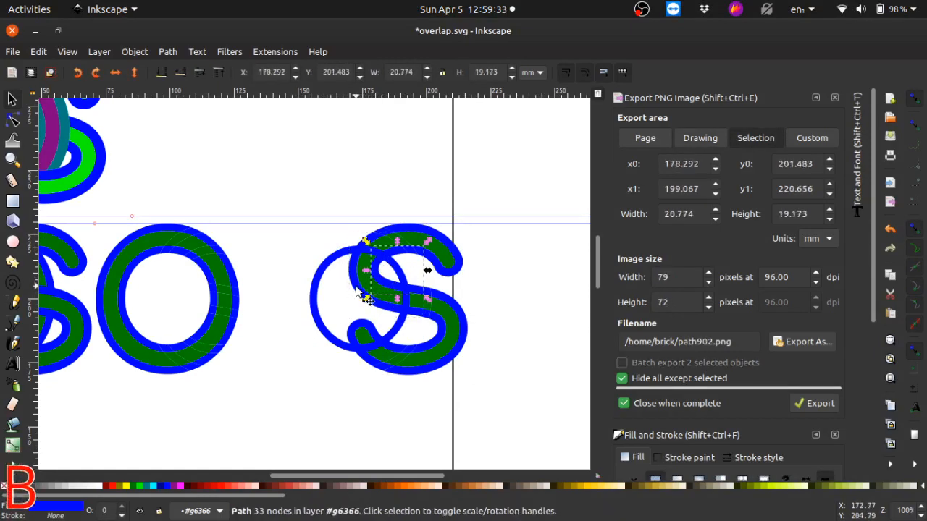
{"action": "left_click", "coordinate": [358, 292], "text": "shift"}
{"action": "left_click", "coordinate": [371, 296], "text": "shift"}
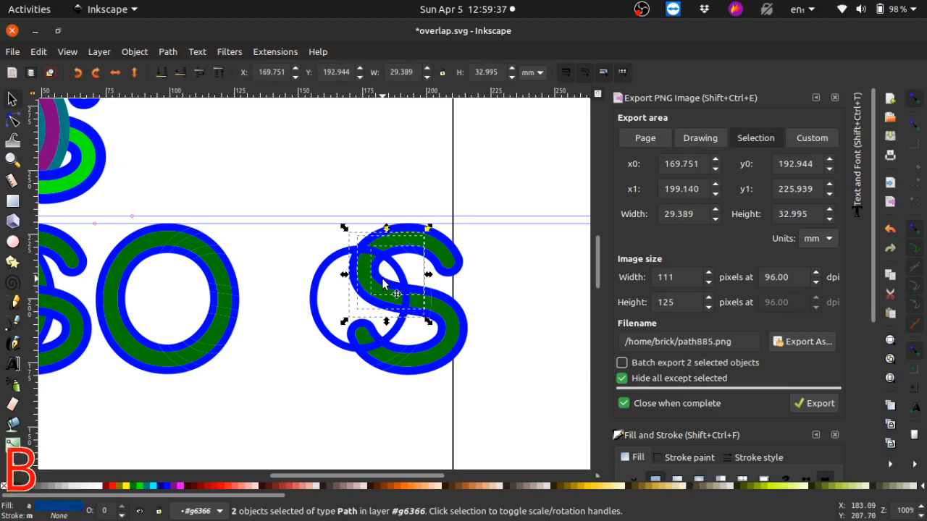
{"action": "left_click", "coordinate": [370, 329], "text": "shift"}
{"action": "left_click", "coordinate": [366, 340], "text": "shift"}
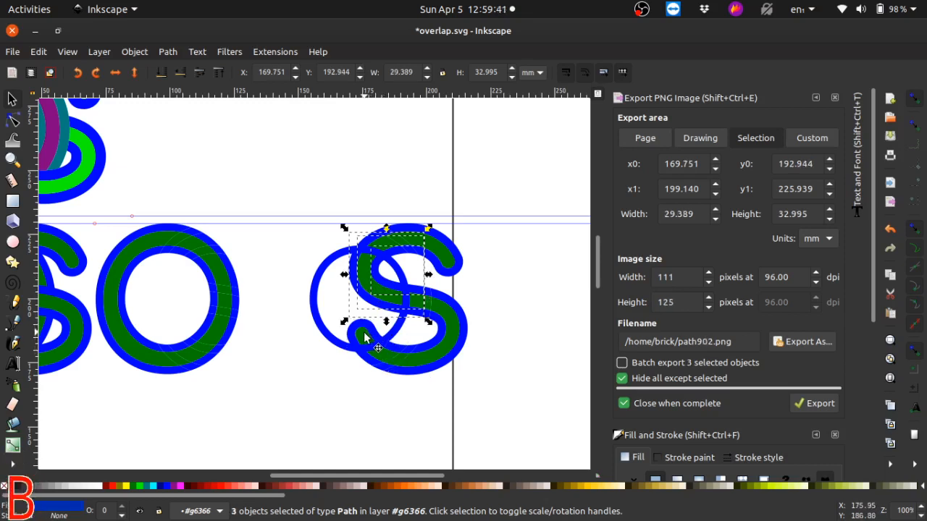
{"action": "left_click", "coordinate": [363, 345], "text": "shift"}
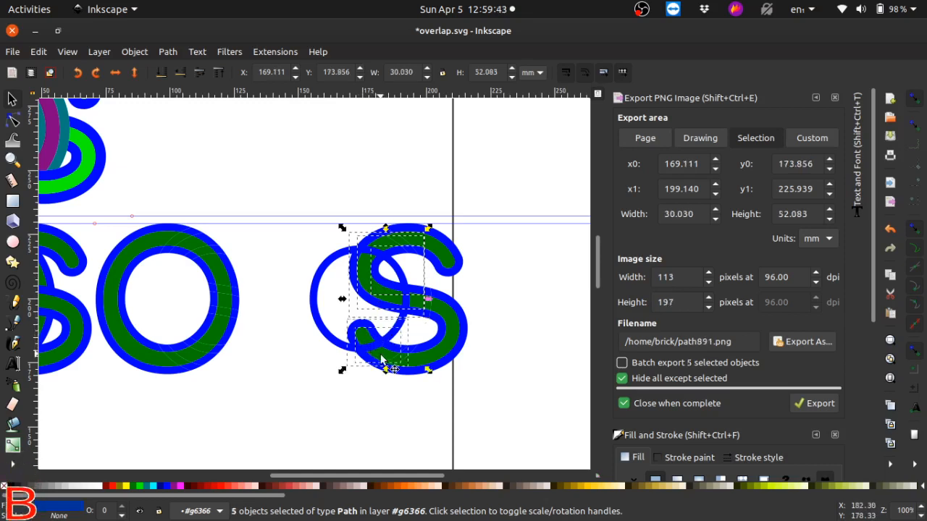
{"action": "left_click", "coordinate": [315, 287], "text": "shift"}
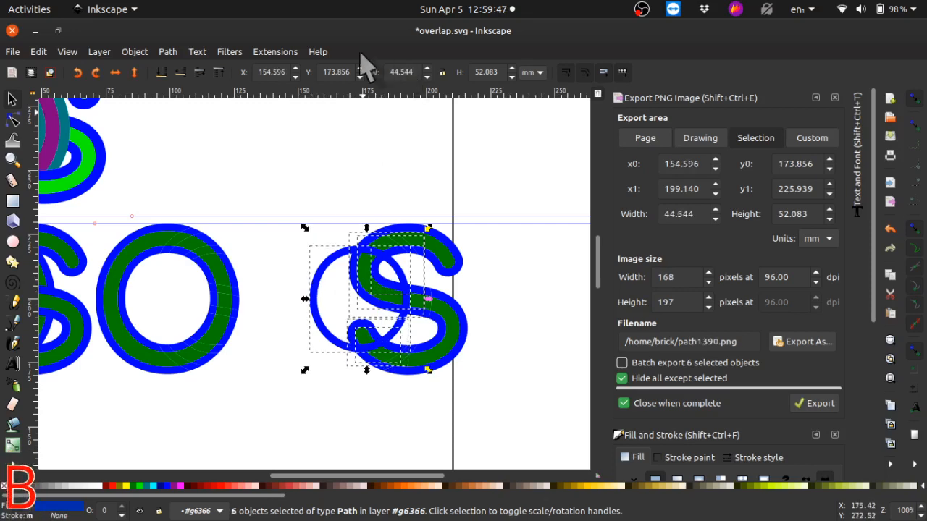
{"action": "left_click", "coordinate": [275, 52]}
{"action": "mouse_move", "coordinate": [318, 185]}
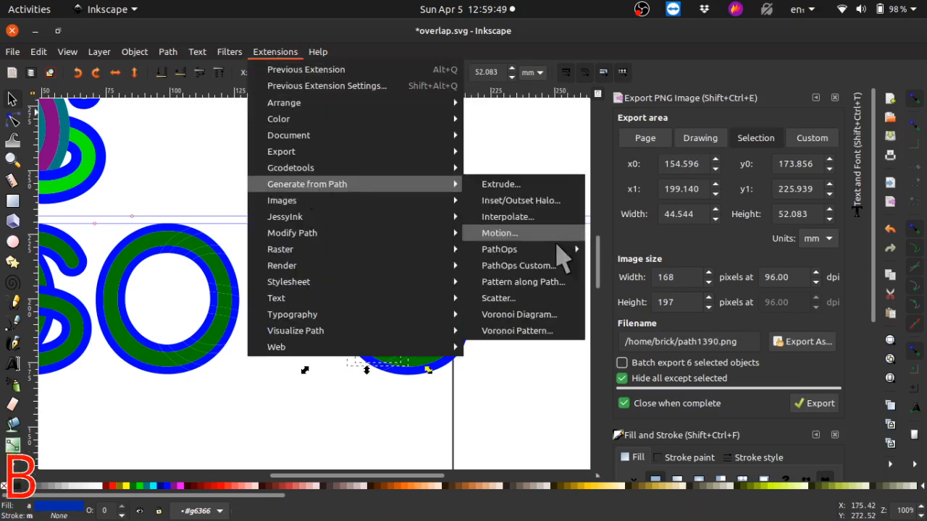
{"action": "mouse_move", "coordinate": [551, 250]}
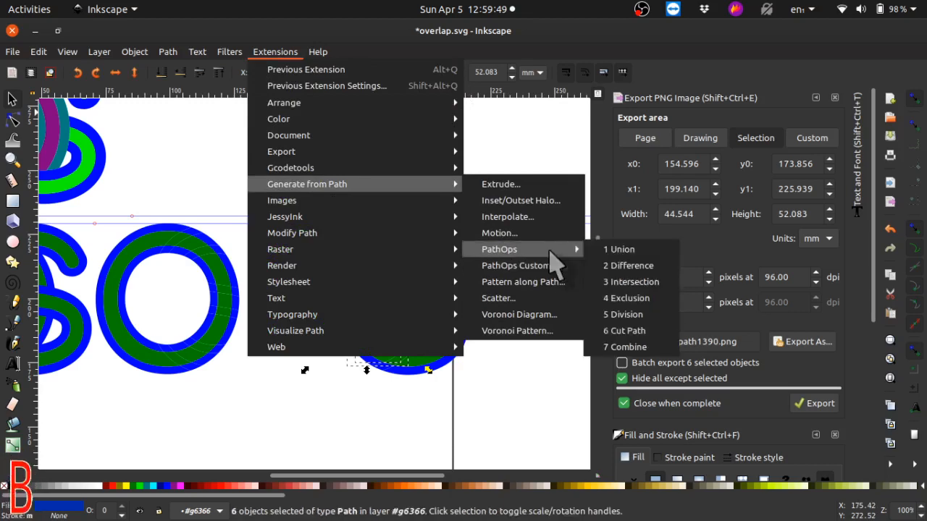
{"action": "left_click", "coordinate": [645, 317]}
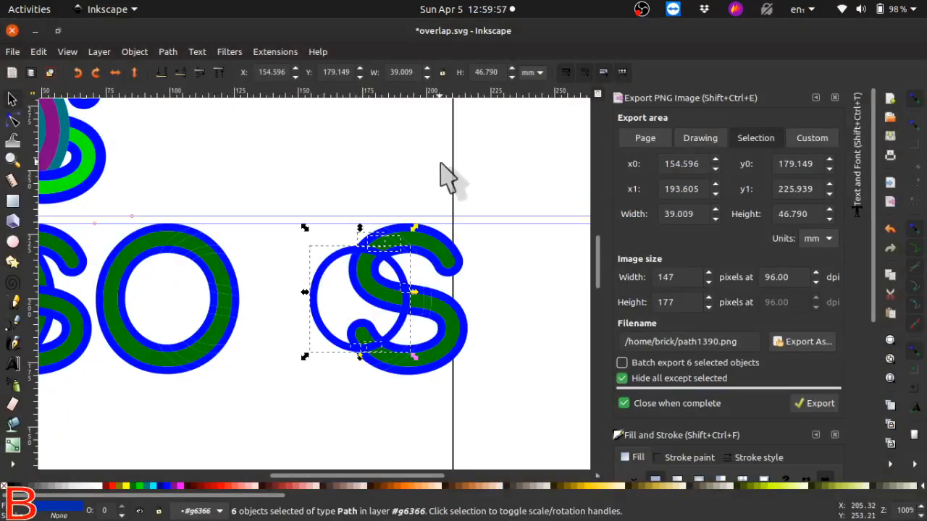
- Delete the leftover inner blue outline of the O around the divided S
{"action": "left_click", "coordinate": [432, 148]}
{"action": "left_click", "coordinate": [344, 260]}
{"action": "key", "text": "Delete"}
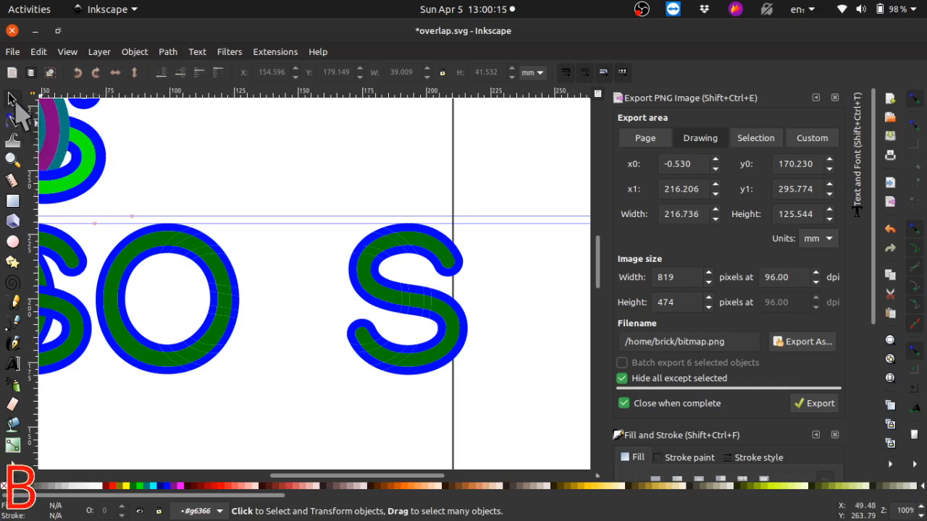
- Try duplicating all pieces of the divided O and S together, and undo the duplication
{"action": "left_click_drag", "start_coordinate": [534, 195], "coordinate": [93, 417]}
{"action": "key", "text": "Delete"}
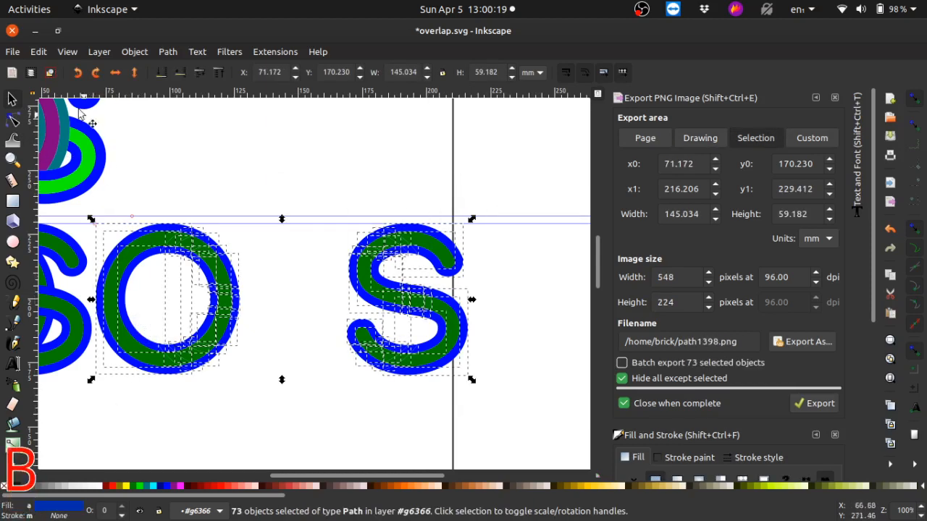
{"action": "left_click", "coordinate": [39, 51]}
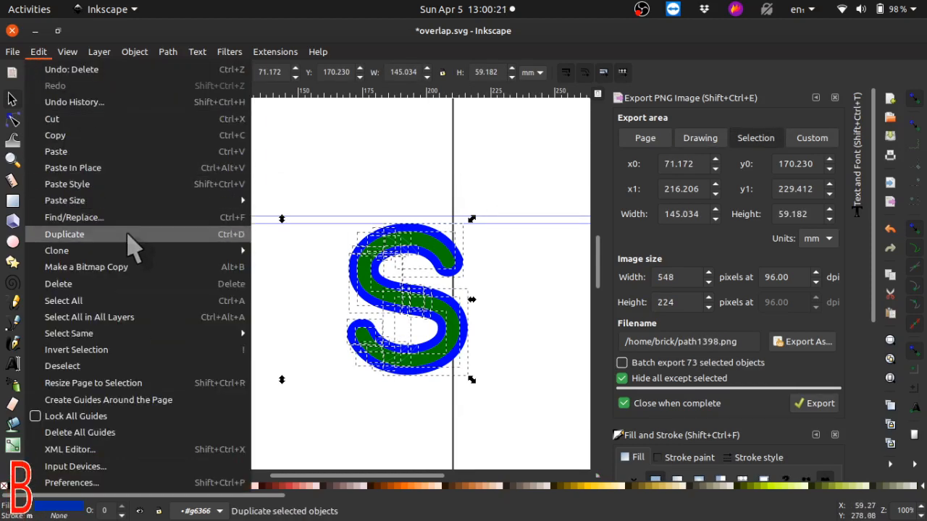
{"action": "left_click", "coordinate": [126, 234]}
{"action": "scroll", "coordinate": [301, 344], "scroll_direction": "down", "scroll_amount": 3}
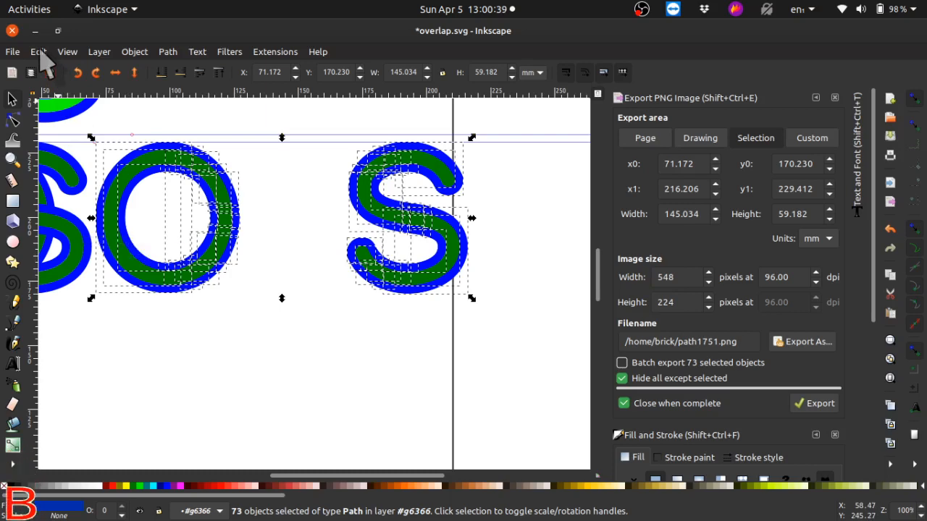
{"action": "left_click", "coordinate": [39, 53]}
{"action": "left_click", "coordinate": [55, 70]}
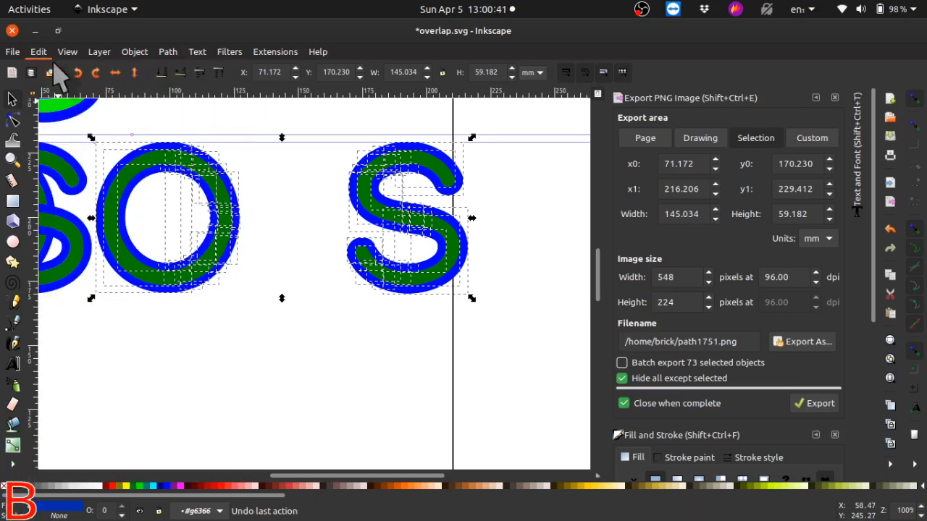
{"action": "left_click", "coordinate": [190, 366]}
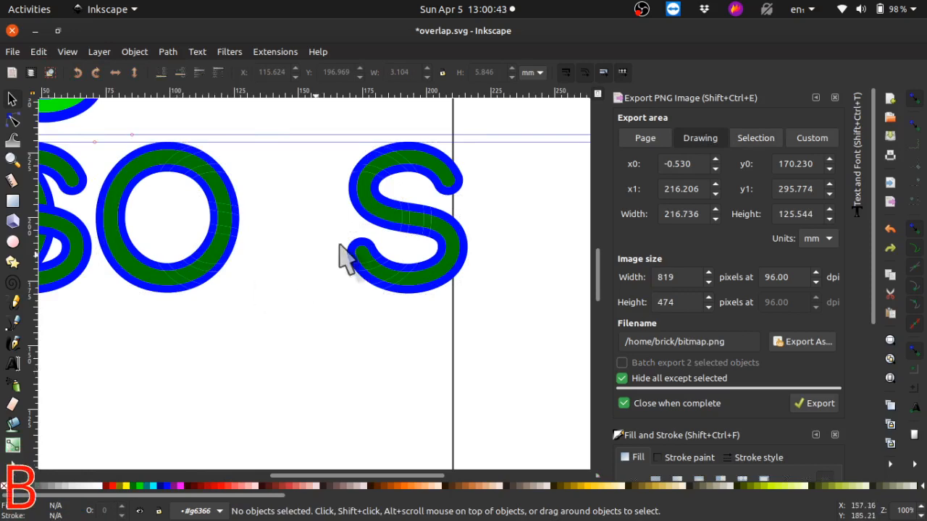
- Try duplicating only the pieces of the divided S, and undo the duplication
{"action": "left_click_drag", "start_coordinate": [500, 140], "coordinate": [313, 336]}
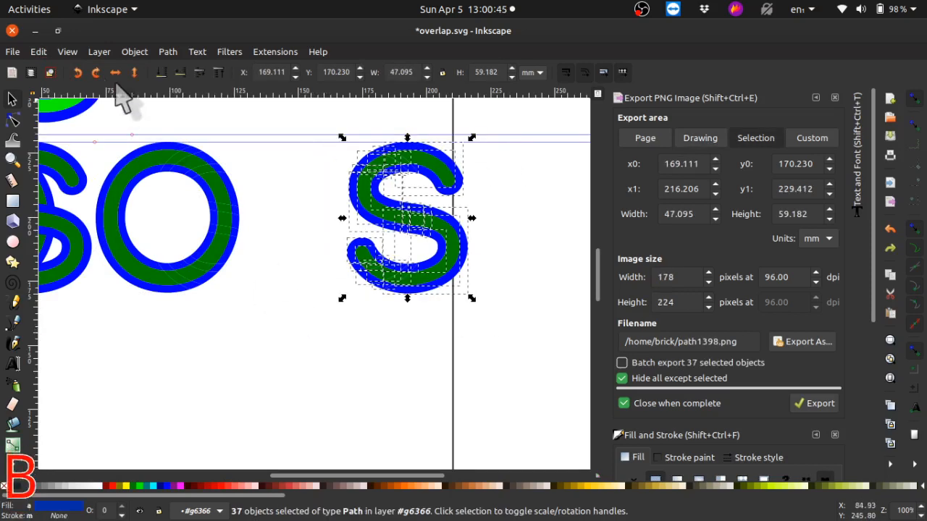
{"action": "left_click", "coordinate": [38, 53]}
{"action": "left_click", "coordinate": [86, 232]}
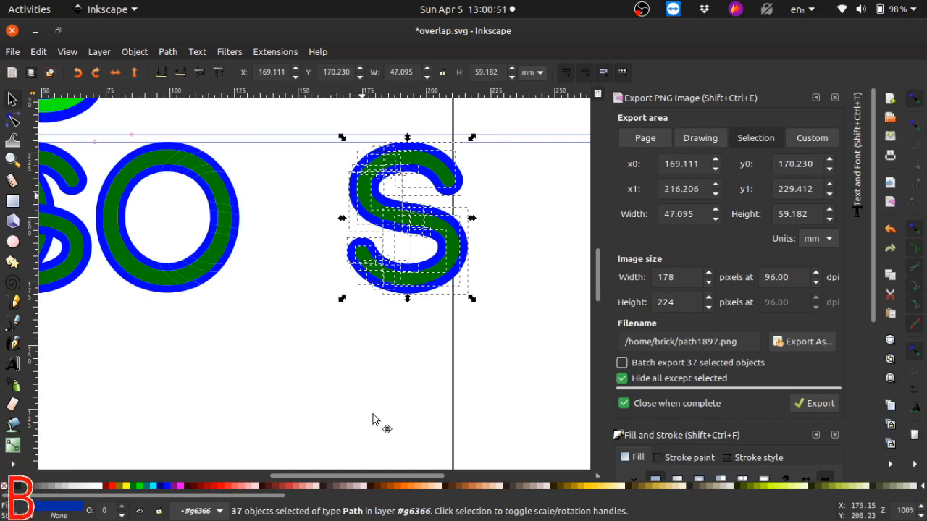
{"action": "left_click_drag", "start_coordinate": [373, 420], "coordinate": [372, 426]}
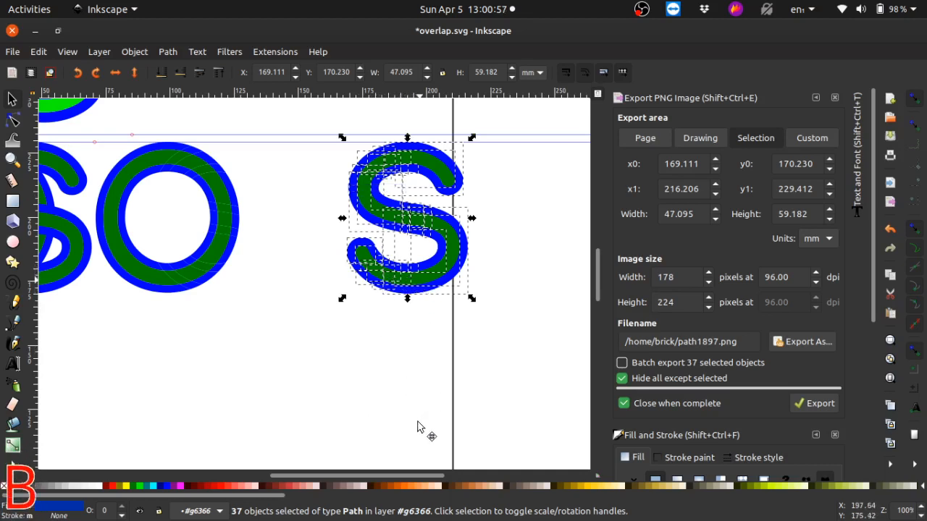
{"action": "left_click_drag", "start_coordinate": [417, 427], "coordinate": [418, 430]}
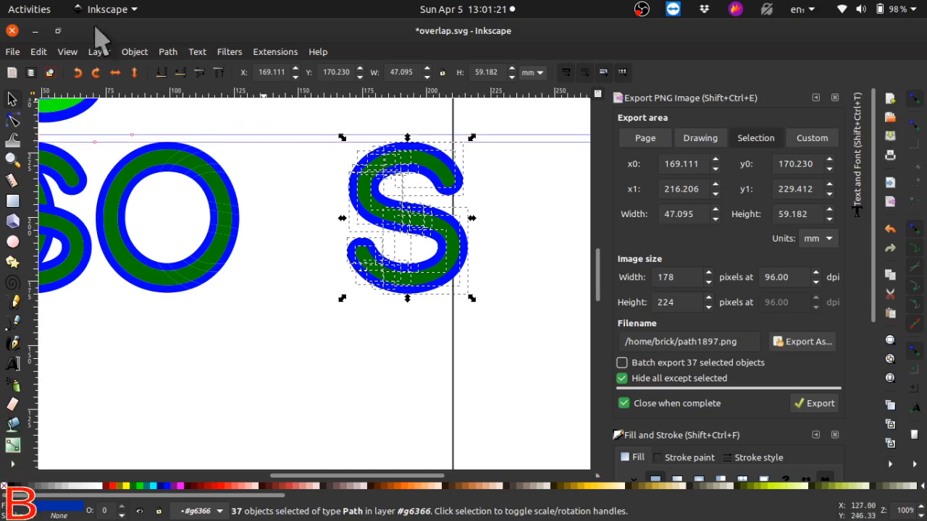
{"action": "left_click", "coordinate": [38, 52]}
{"action": "left_click", "coordinate": [55, 71]}
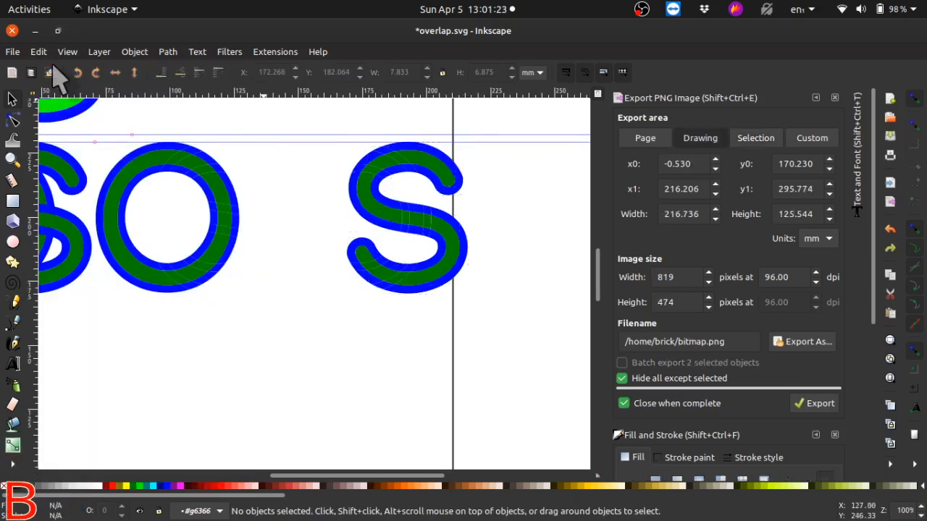
- Shift the green piece in the S's upper-left curve slightly out of place, and undo the move
{"action": "left_click", "coordinate": [377, 214]}
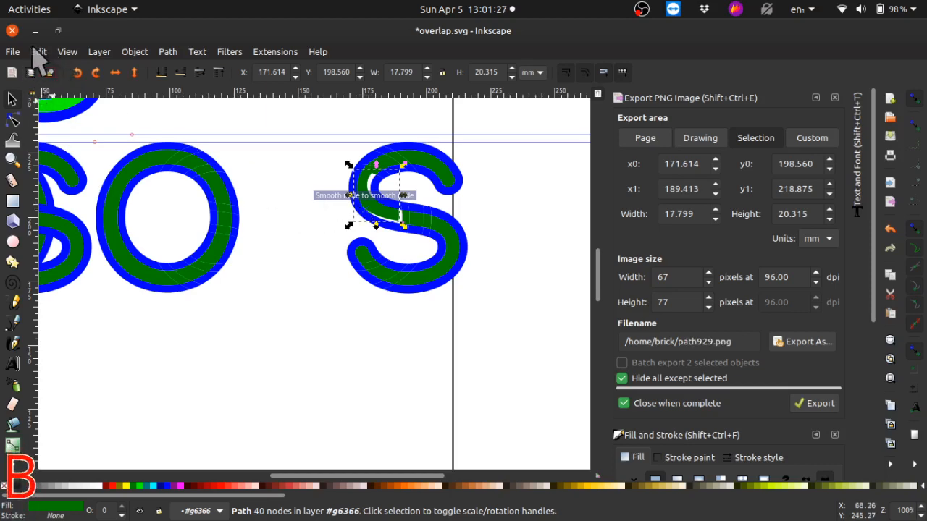
{"action": "left_click", "coordinate": [38, 51]}
{"action": "left_click", "coordinate": [54, 70]}
{"action": "left_click", "coordinate": [289, 329]}
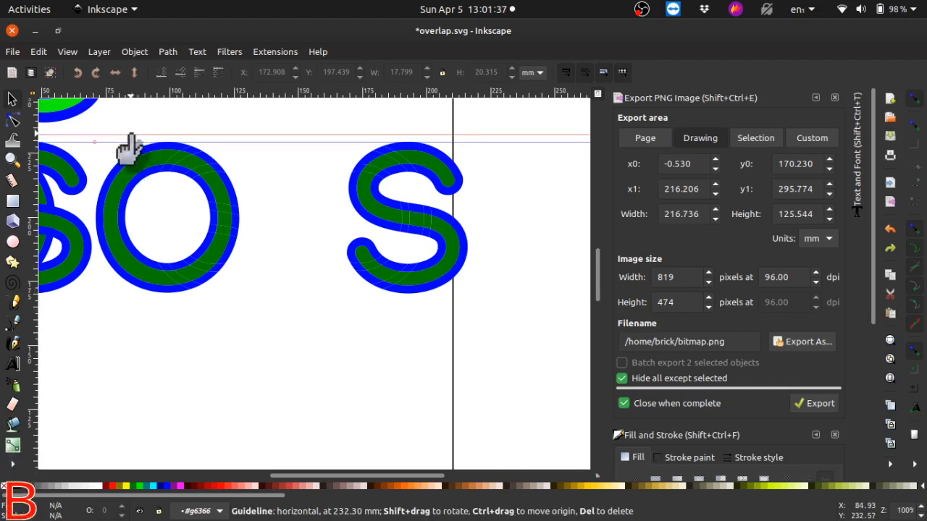
- Delete the two horizontal guides running along the tops of the O and S letters
{"action": "key", "text": "Delete"}
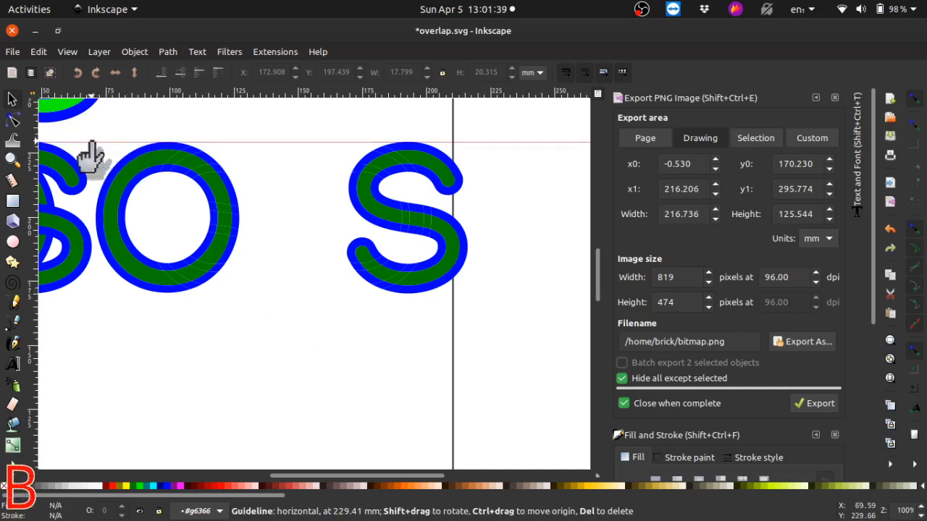
{"action": "key", "text": "Delete"}
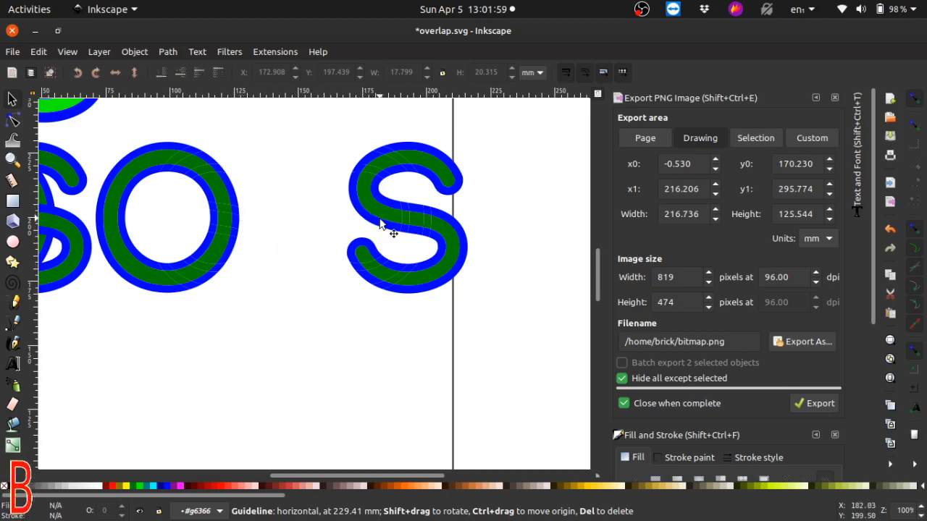
{"action": "scroll", "coordinate": [224, 384], "scroll_direction": "up", "scroll_amount": 3}
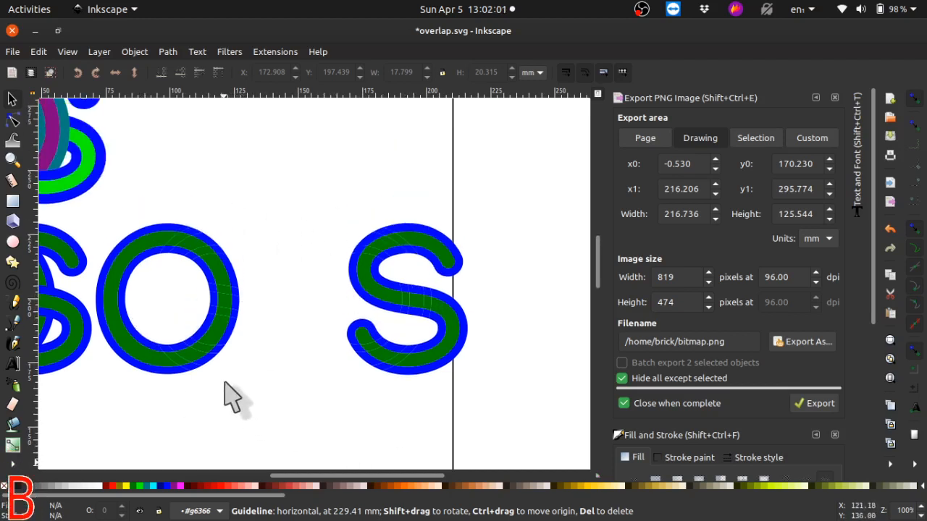
- Delete the inner blue and green pieces of the rightmost strip where the O crosses the divided S's upper curve
{"action": "scroll", "coordinate": [224, 383], "scroll_direction": "up", "scroll_amount": 1}
{"action": "scroll", "coordinate": [353, 476], "scroll_direction": "left", "scroll_amount": 4}
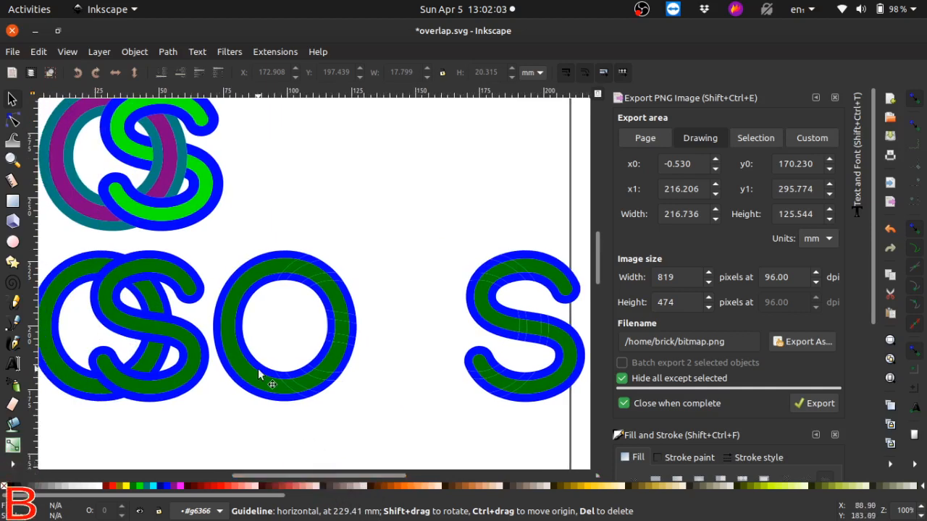
{"action": "scroll", "coordinate": [258, 368], "scroll_direction": "up", "scroll_amount": 1}
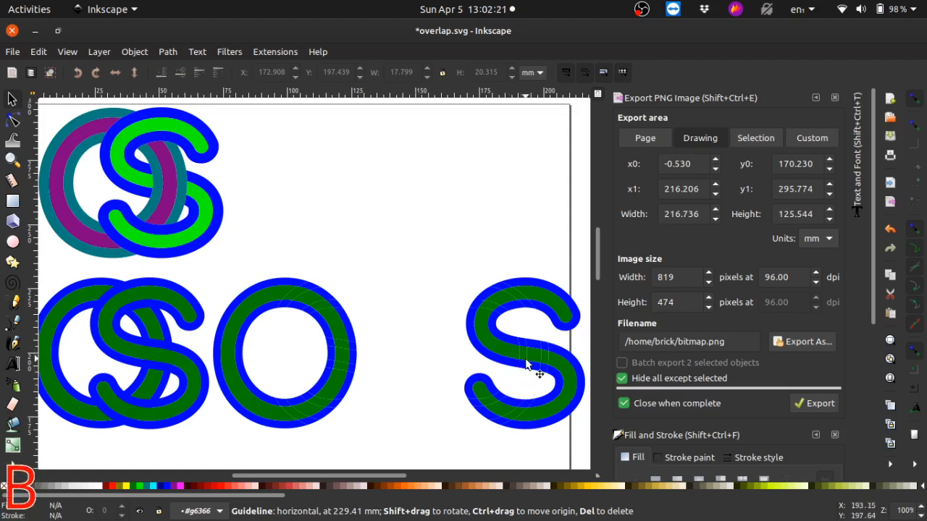
{"action": "left_click", "coordinate": [531, 311]}
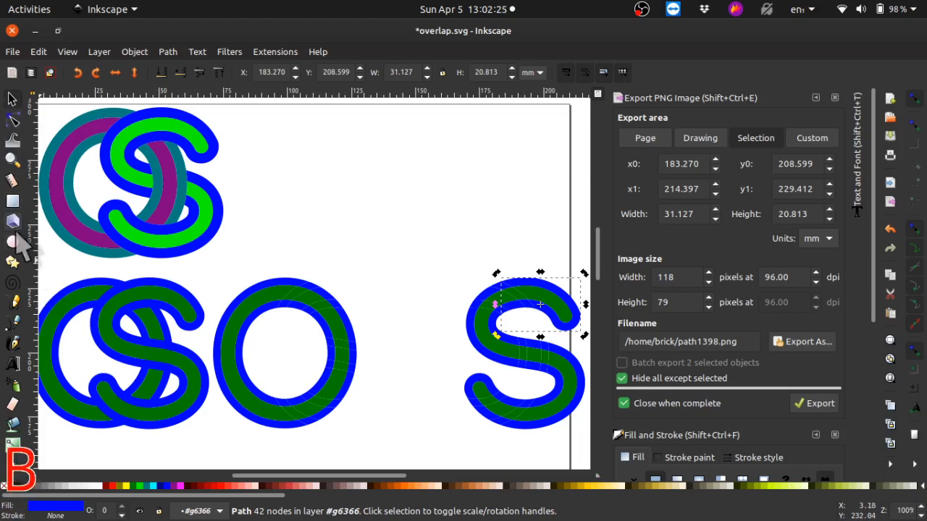
{"action": "left_click", "coordinate": [12, 159]}
{"action": "left_click", "coordinate": [518, 300]}
{"action": "left_click", "coordinate": [518, 301]}
{"action": "left_click", "coordinate": [518, 301]}
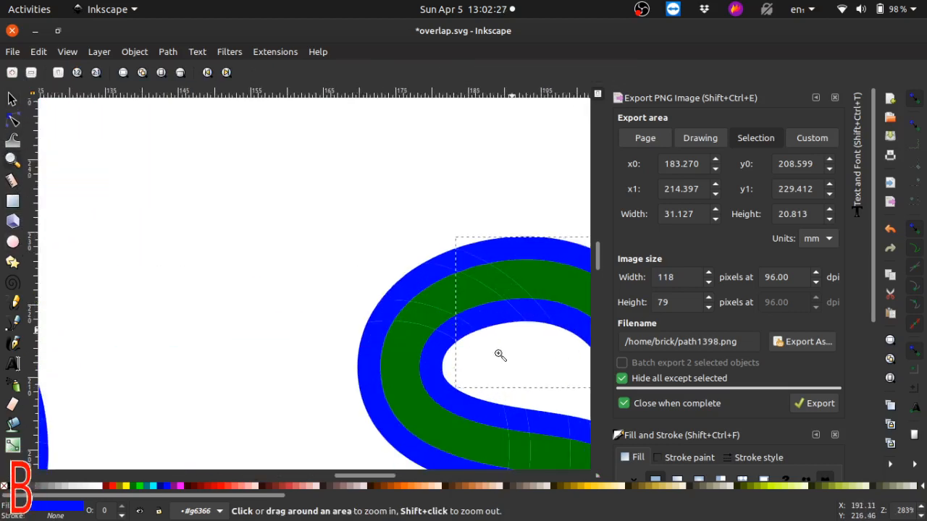
{"action": "left_click_drag", "start_coordinate": [385, 476], "coordinate": [411, 478]}
{"action": "left_click", "coordinate": [355, 388]}
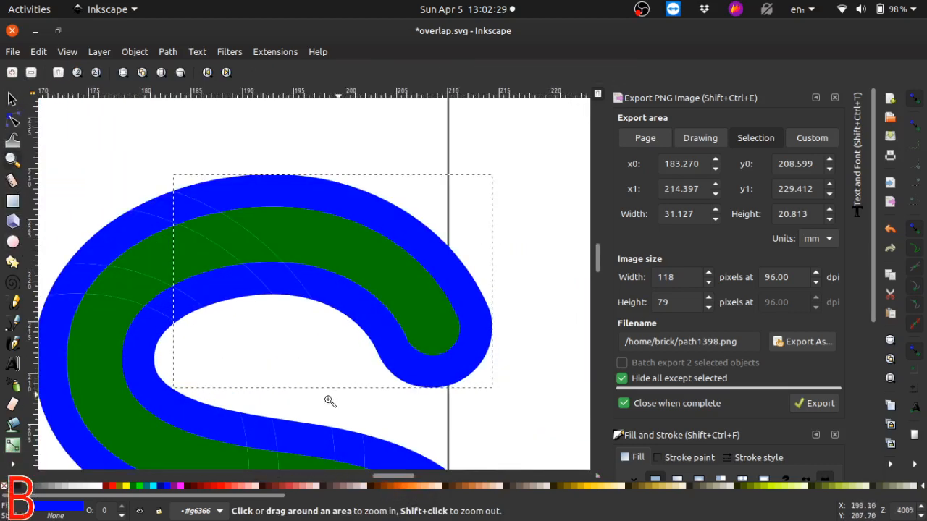
{"action": "scroll", "coordinate": [330, 401], "scroll_direction": "down", "scroll_amount": 2}
{"action": "left_click", "coordinate": [13, 99]}
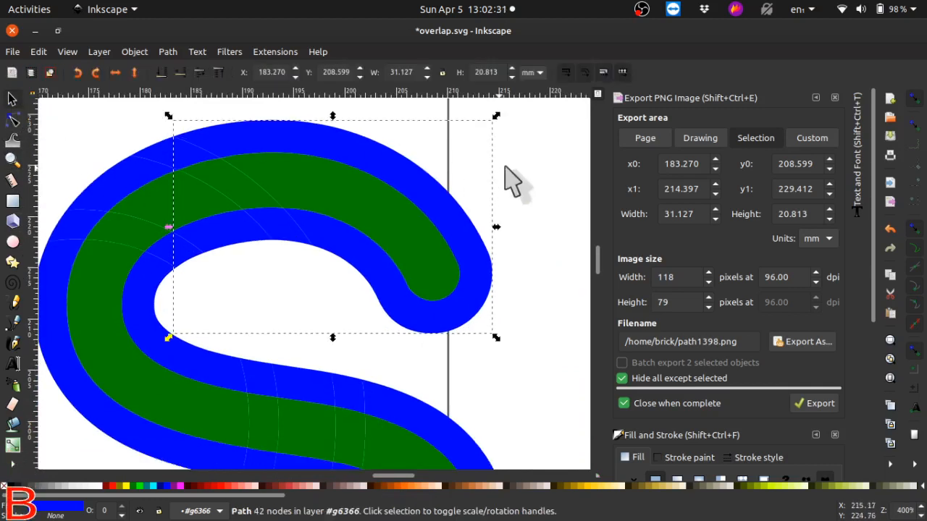
{"action": "left_click", "coordinate": [527, 166]}
{"action": "left_click", "coordinate": [285, 224]}
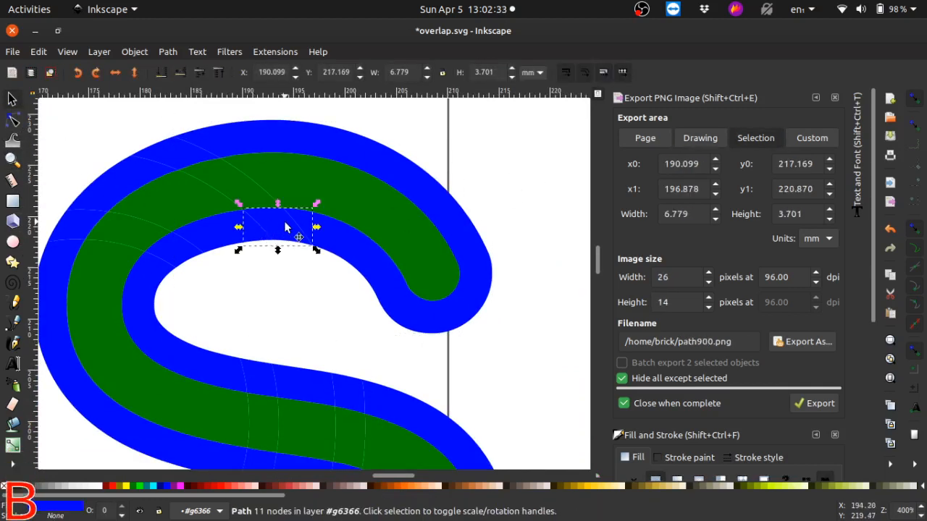
{"action": "key", "text": "Delete"}
{"action": "left_click", "coordinate": [262, 208]}
{"action": "key", "text": "Delete"}
- Delete the rightmost strip's outer blue piece and all blue and green pieces of the middle strip in the S's upper crossing
{"action": "left_click", "coordinate": [172, 156]}
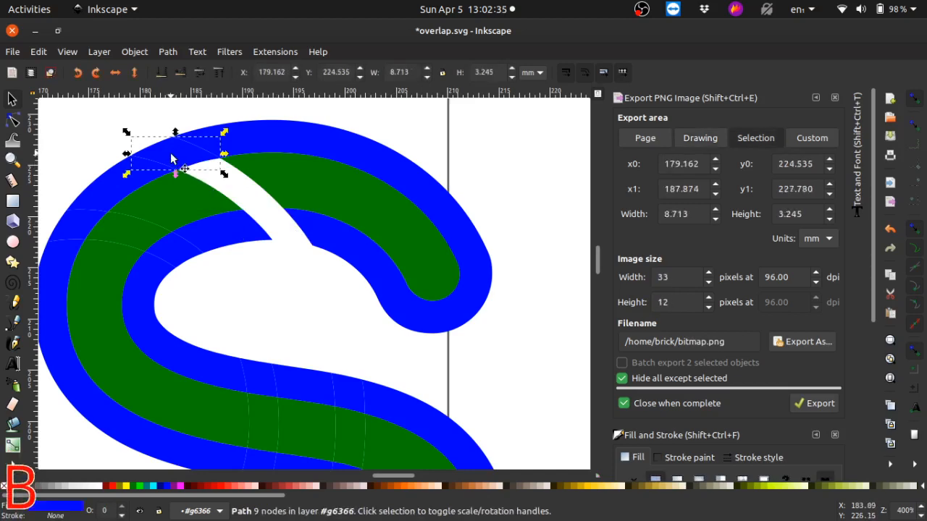
{"action": "key", "text": "Delete"}
{"action": "left_click", "coordinate": [137, 178]}
{"action": "key", "text": "Delete"}
{"action": "left_click", "coordinate": [182, 204]}
{"action": "key", "text": "Delete"}
{"action": "left_click", "coordinate": [236, 238]}
{"action": "key", "text": "Delete"}
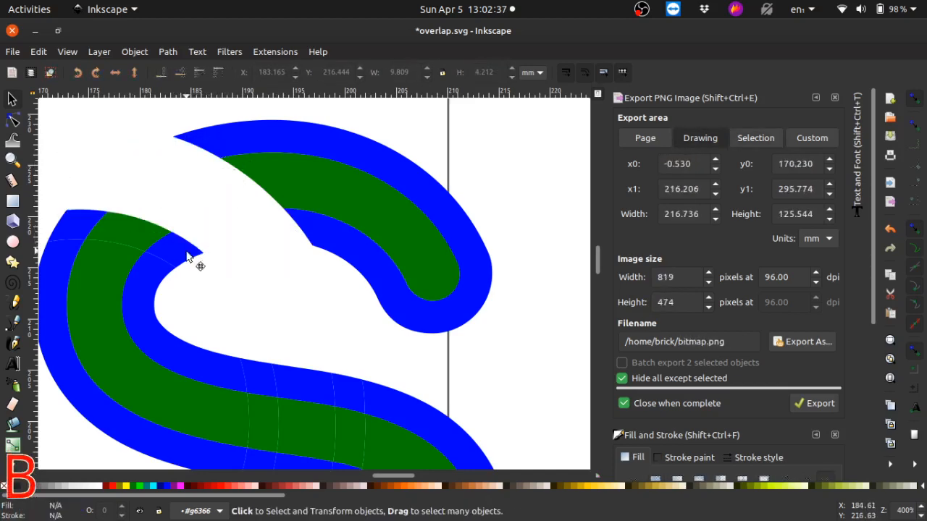
- Delete the green and both blue pieces of the leftmost strip in the S's upper crossing
{"action": "left_click", "coordinate": [187, 252]}
{"action": "left_click", "coordinate": [140, 233]}
{"action": "key", "text": "Delete"}
{"action": "left_click", "coordinate": [180, 246]}
{"action": "key", "text": "Delete"}
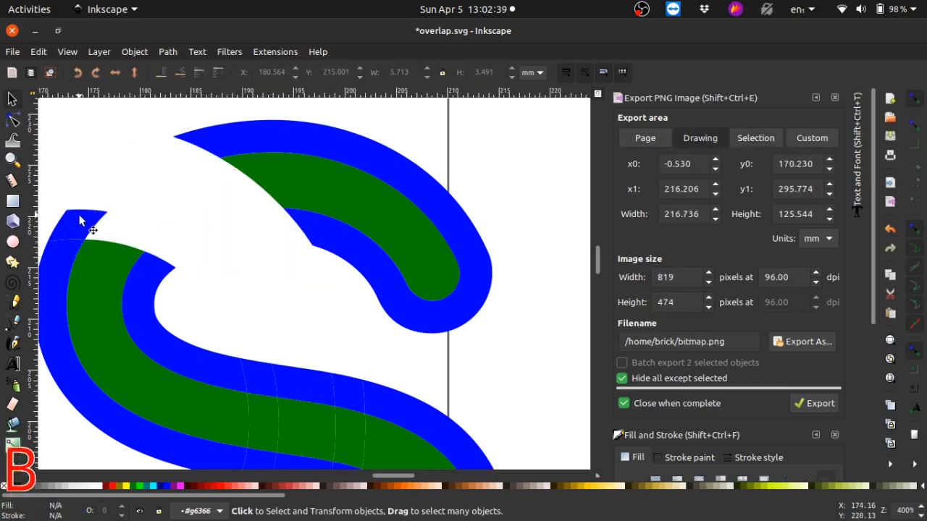
{"action": "left_click", "coordinate": [80, 221]}
{"action": "key", "text": "Delete"}
- Delete the blue and green pieces of the crossing strip nearest the S's lower-left rounded end
{"action": "scroll", "coordinate": [286, 298], "scroll_direction": "down", "scroll_amount": 5}
{"action": "left_click", "coordinate": [168, 376]}
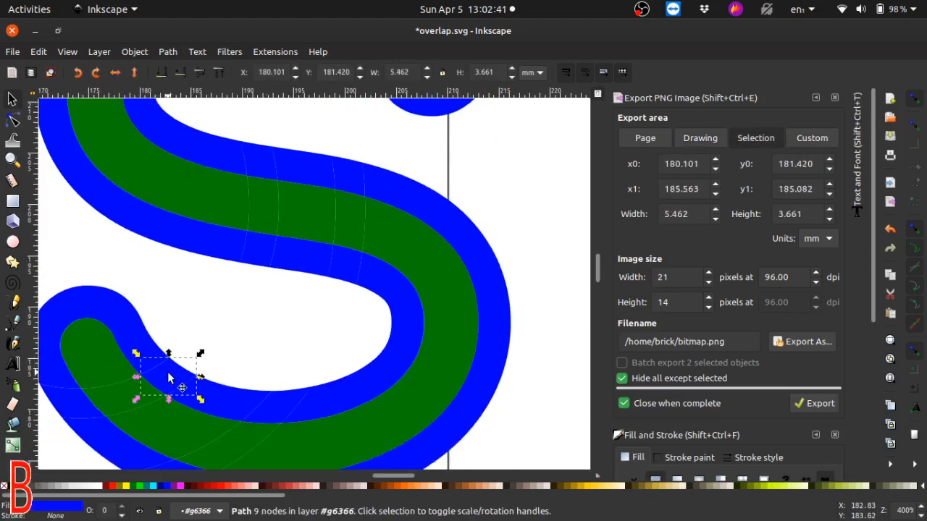
{"action": "key", "text": "Delete"}
{"action": "left_click", "coordinate": [132, 397]}
{"action": "key", "text": "Delete"}
{"action": "left_click", "coordinate": [74, 414]}
{"action": "key", "text": "Delete"}
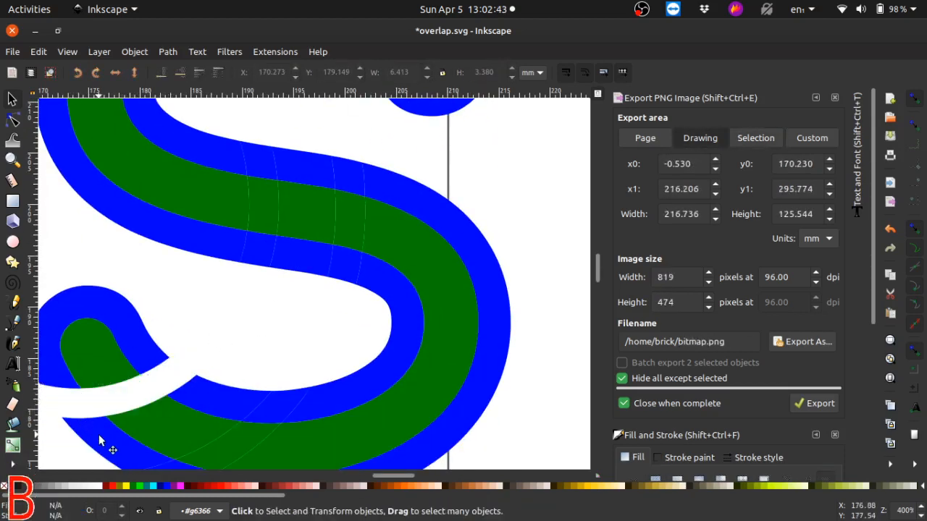
- Delete the outer blue, green and inner blue pieces of the middle strip in the S's lower crossing
{"action": "left_click", "coordinate": [100, 438]}
{"action": "key", "text": "Delete"}
{"action": "left_click", "coordinate": [159, 423]}
{"action": "key", "text": "Delete"}
{"action": "left_click", "coordinate": [226, 407]}
{"action": "key", "text": "Delete"}
- Delete the three pieces of the rightmost strip in the S's lower crossing, leaving the middle crossing intact
{"action": "left_click", "coordinate": [265, 412]}
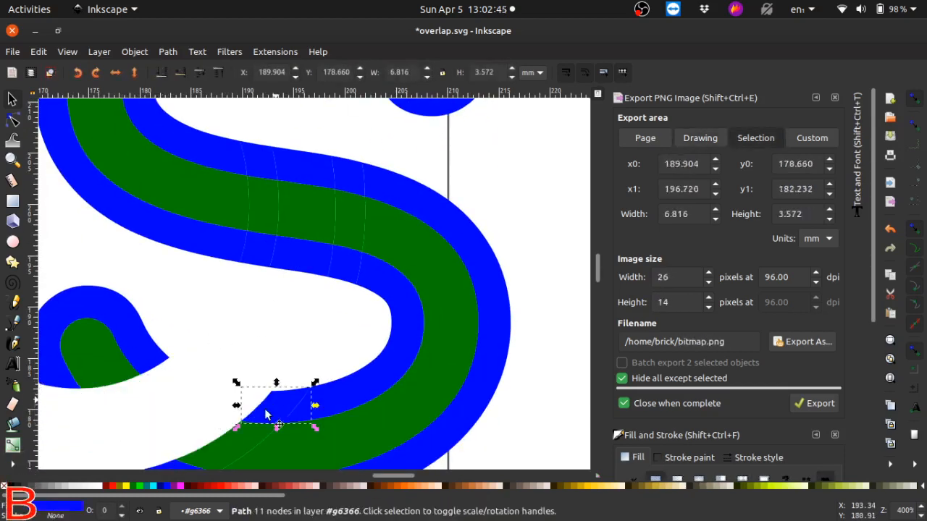
{"action": "key", "text": "Delete"}
{"action": "left_click", "coordinate": [242, 441]}
{"action": "key", "text": "Delete"}
{"action": "scroll", "coordinate": [242, 440], "scroll_direction": "down", "scroll_amount": 5}
{"action": "scroll", "coordinate": [173, 341], "scroll_direction": "up", "scroll_amount": 1}
{"action": "left_click", "coordinate": [170, 345]}
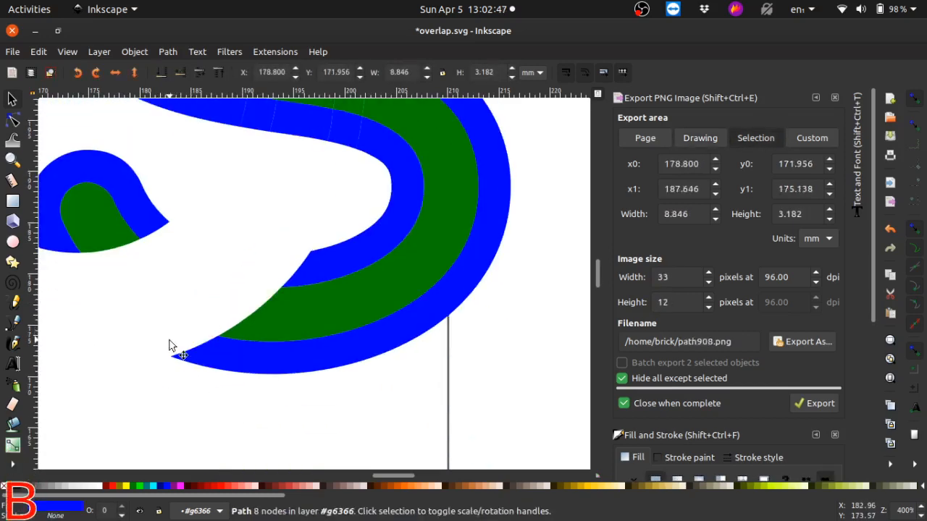
{"action": "key", "text": "Delete"}
- Delete the blue and green pieces of the upper strip where the S crosses the divided O's right side
{"action": "scroll", "coordinate": [383, 478], "scroll_direction": "left", "scroll_amount": 10}
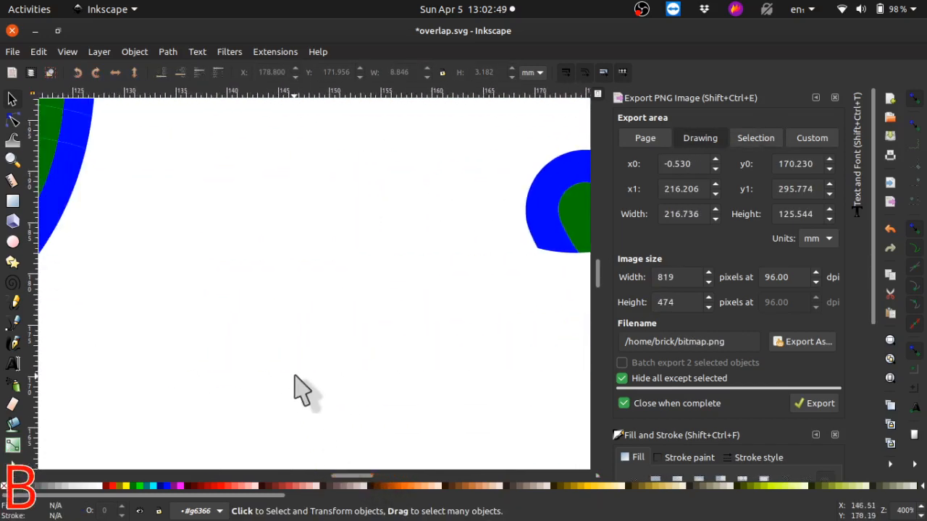
{"action": "scroll", "coordinate": [300, 384], "scroll_direction": "up", "scroll_amount": 2}
{"action": "scroll", "coordinate": [319, 456], "scroll_direction": "up", "scroll_amount": 2}
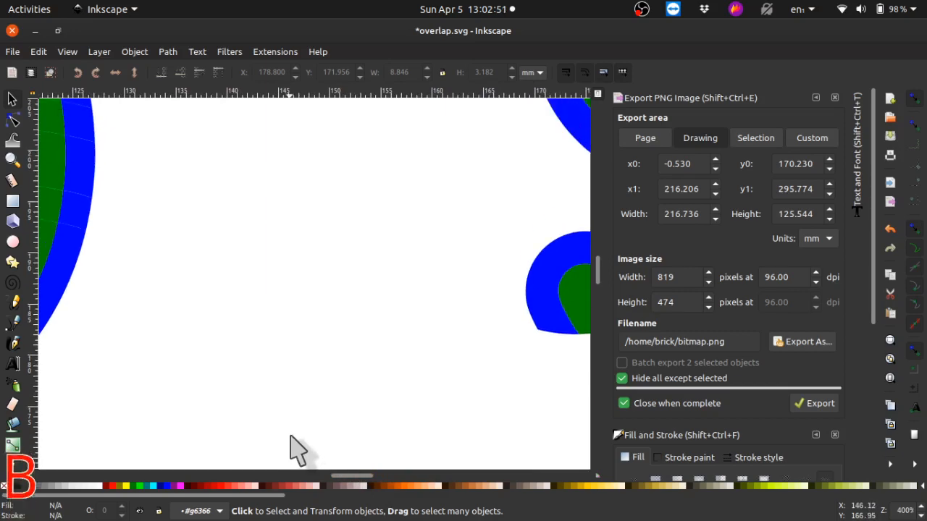
{"action": "scroll", "coordinate": [301, 450], "scroll_direction": "up", "scroll_amount": 5}
{"action": "left_click_drag", "start_coordinate": [362, 476], "coordinate": [341, 475]}
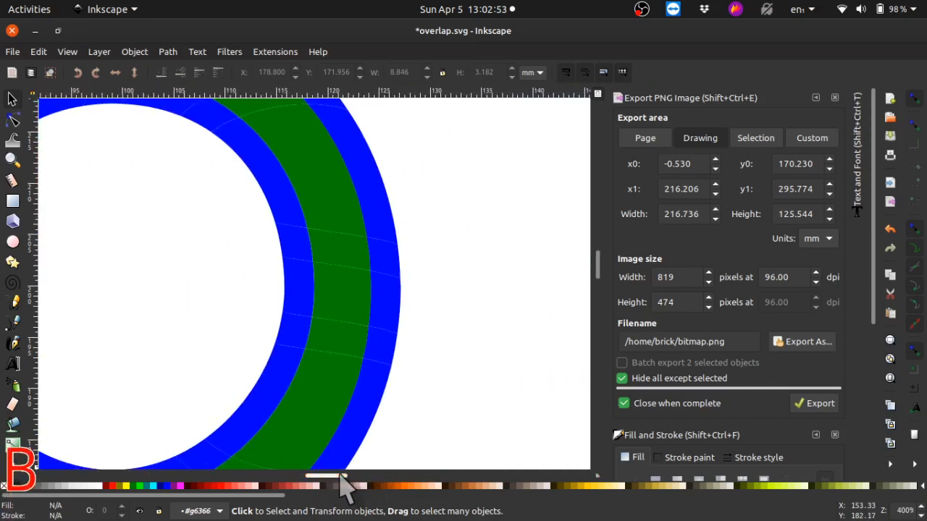
{"action": "left_click", "coordinate": [295, 254]}
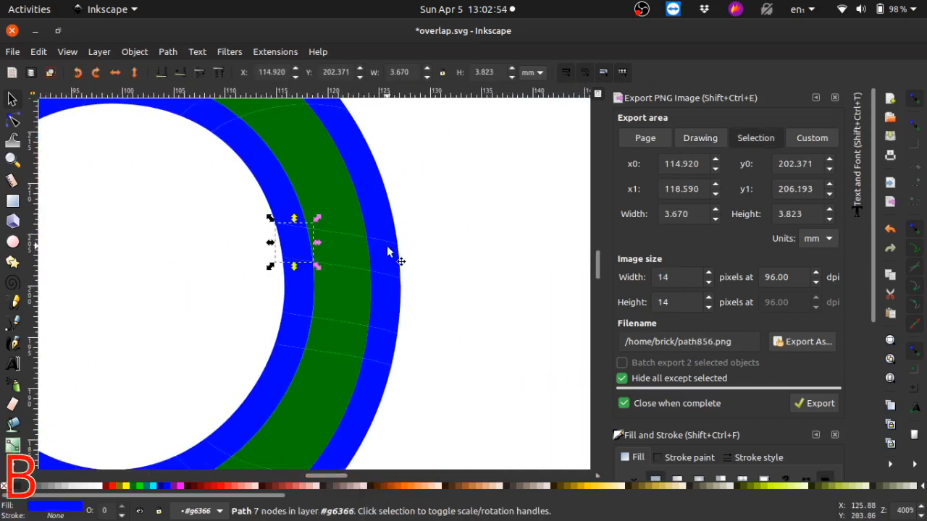
{"action": "key", "text": "Delete"}
{"action": "left_click", "coordinate": [325, 248]}
{"action": "key", "text": "Delete"}
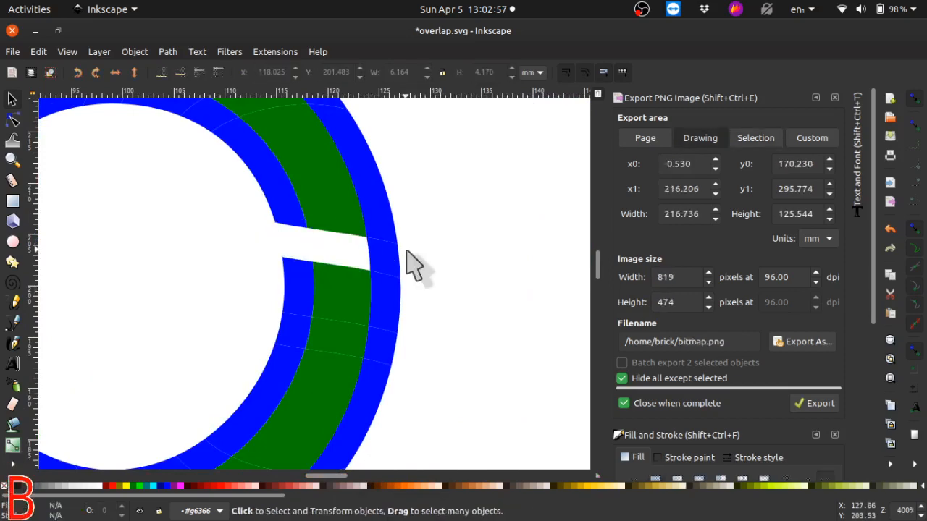
{"action": "left_click", "coordinate": [385, 257]}
{"action": "key", "text": "Delete"}
- Delete the remaining middle and lower strip pieces in the crossing on the O's right side
{"action": "left_click", "coordinate": [343, 298]}
{"action": "key", "text": "Delete"}
{"action": "left_click", "coordinate": [383, 307]}
{"action": "key", "text": "Delete"}
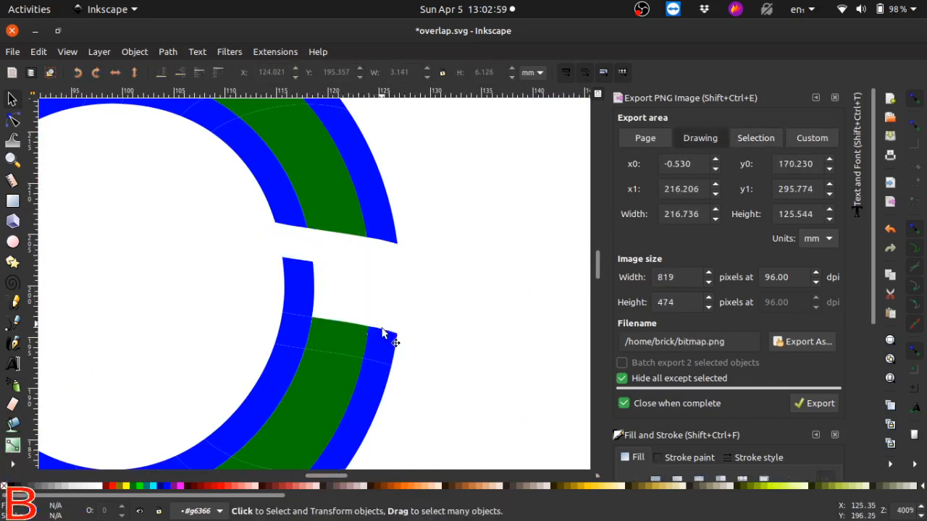
{"action": "left_click", "coordinate": [387, 331]}
{"action": "key", "text": "Delete"}
{"action": "left_click", "coordinate": [346, 346]}
{"action": "left_click", "coordinate": [306, 340]}
{"action": "key", "text": "Delete"}
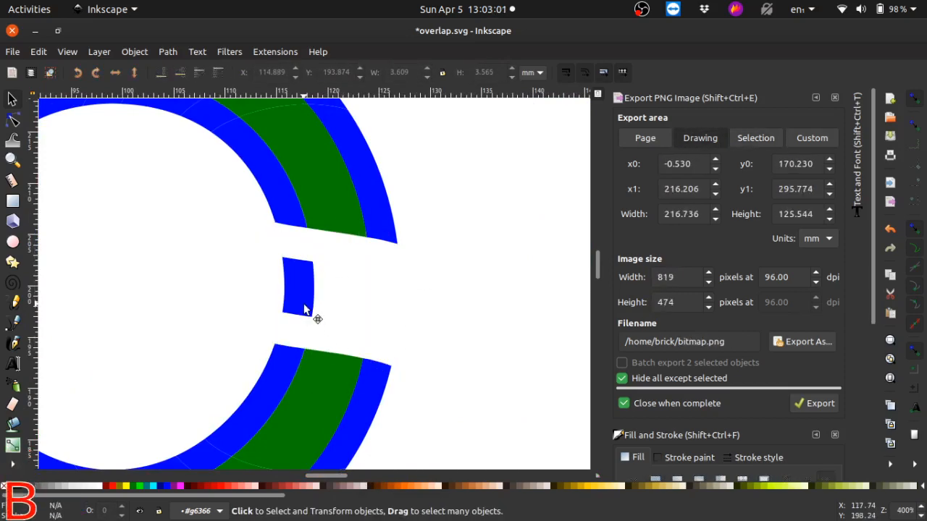
{"action": "left_click", "coordinate": [309, 308]}
{"action": "key", "text": "Delete"}
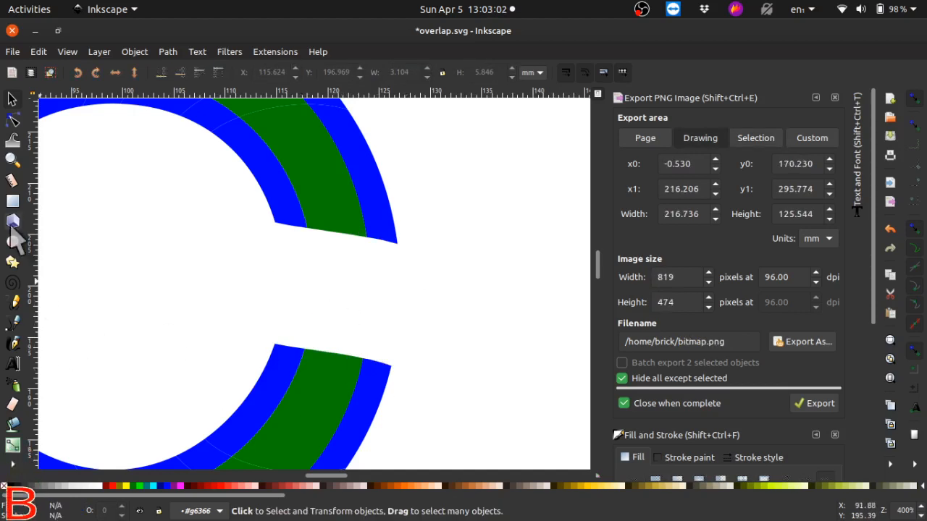
- Select all remaining pieces of the cut S and move them together onto the cut O
{"action": "left_click", "coordinate": [12, 159]}
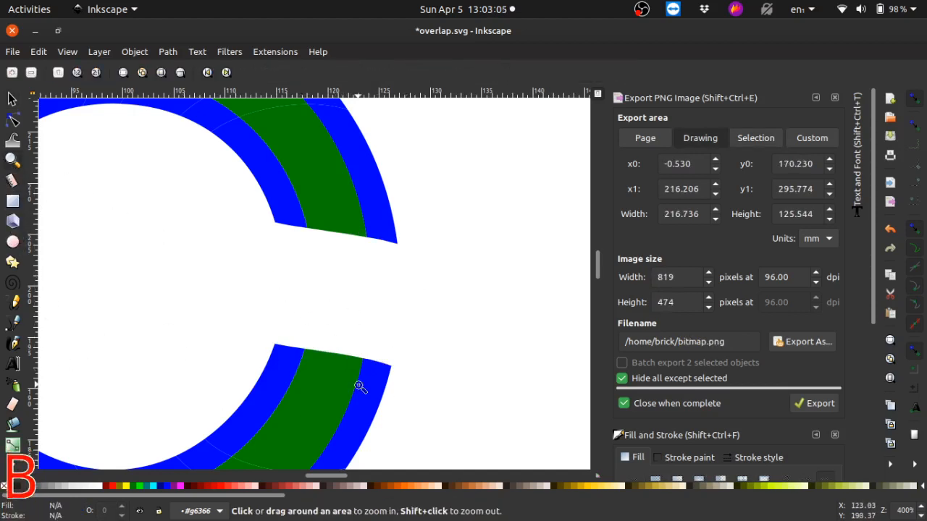
{"action": "left_click", "coordinate": [371, 330], "text": "shift"}
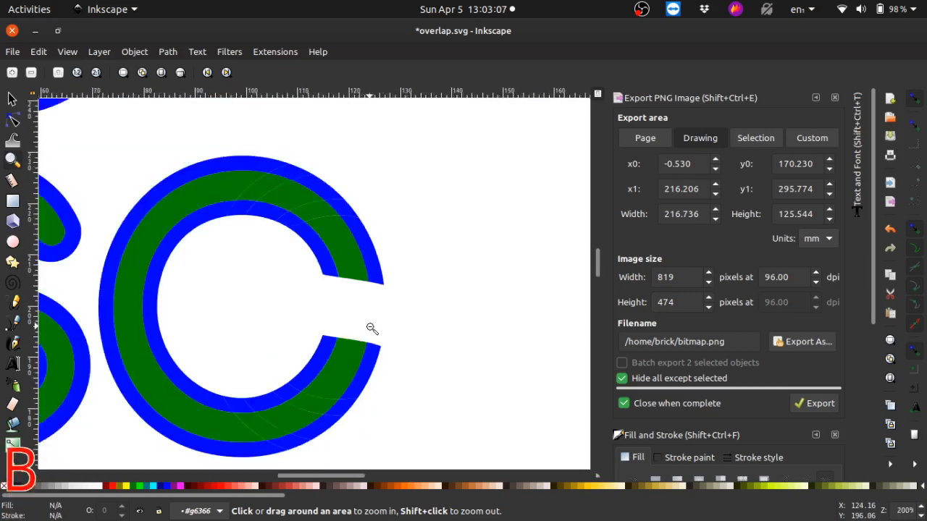
{"action": "left_click", "coordinate": [372, 328], "text": "shift"}
{"action": "left_click_drag", "start_coordinate": [353, 479], "coordinate": [405, 480]}
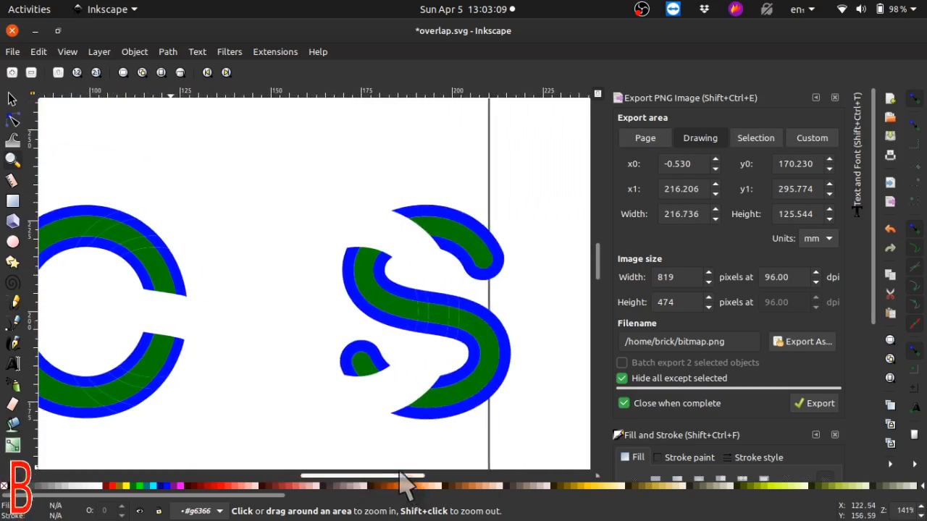
{"action": "left_click", "coordinate": [12, 99]}
{"action": "left_click_drag", "start_coordinate": [288, 139], "coordinate": [565, 445]}
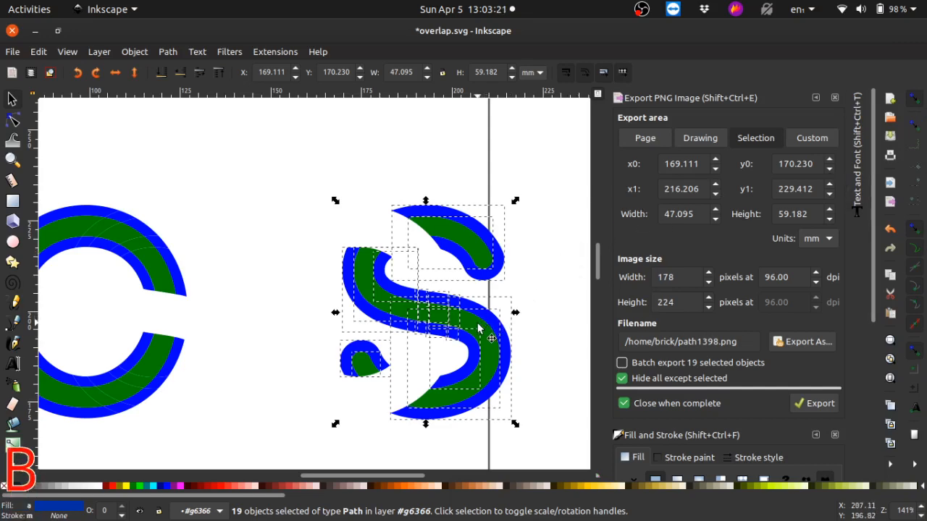
{"action": "left_click_drag", "start_coordinate": [476, 326], "coordinate": [209, 326]}
{"action": "left_click_drag", "start_coordinate": [326, 475], "coordinate": [283, 476]}
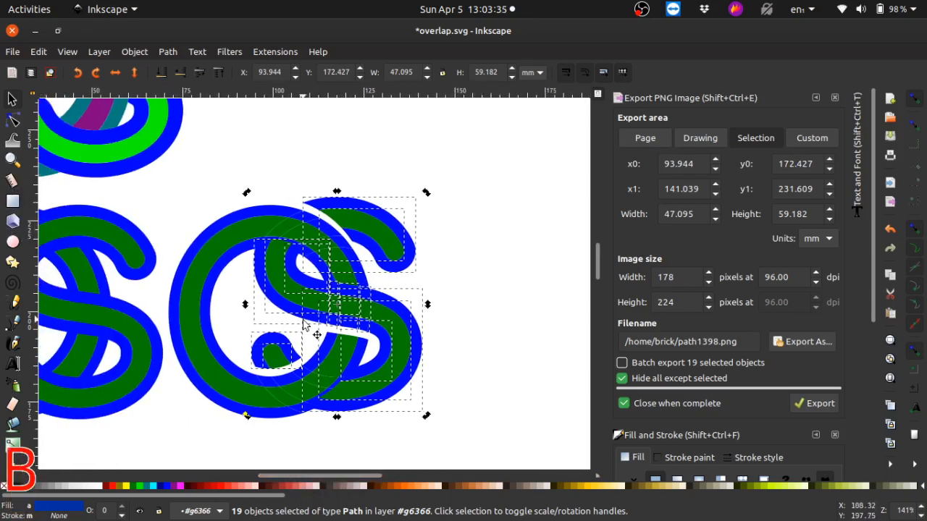
- Fine-position the S pieces so their cut edges snap node to node onto the O's cut edges, and deselect them
{"action": "left_click", "coordinate": [12, 159]}
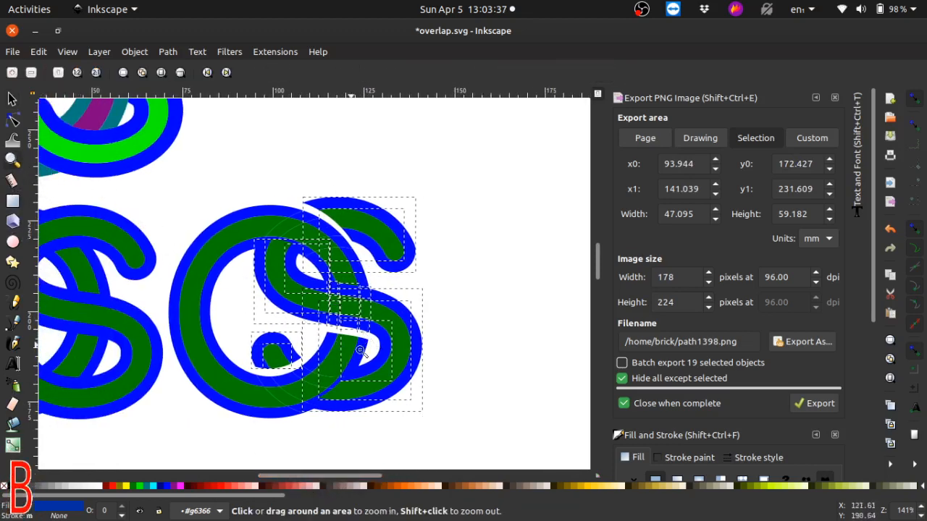
{"action": "left_click", "coordinate": [355, 323]}
{"action": "left_click", "coordinate": [355, 324]}
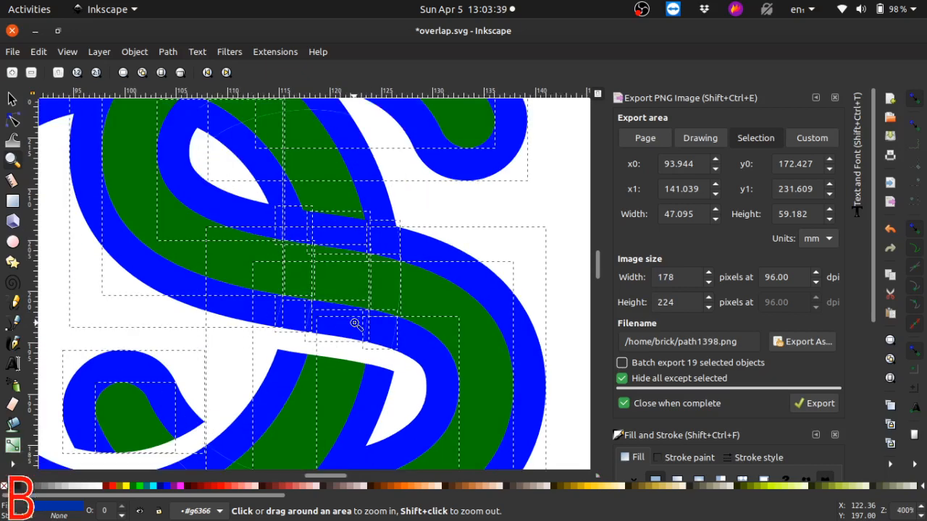
{"action": "left_click", "coordinate": [12, 99]}
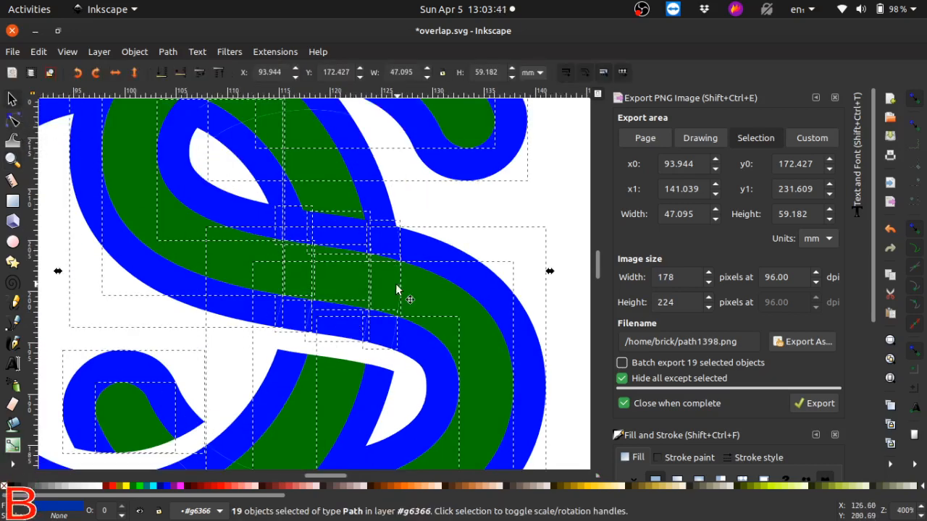
{"action": "mouse_move", "coordinate": [390, 296]}
{"action": "left_mouse_down"}
{"action": "mouse_move", "coordinate": [396, 310]}
{"action": "mouse_move", "coordinate": [388, 310]}
{"action": "left_mouse_up"}
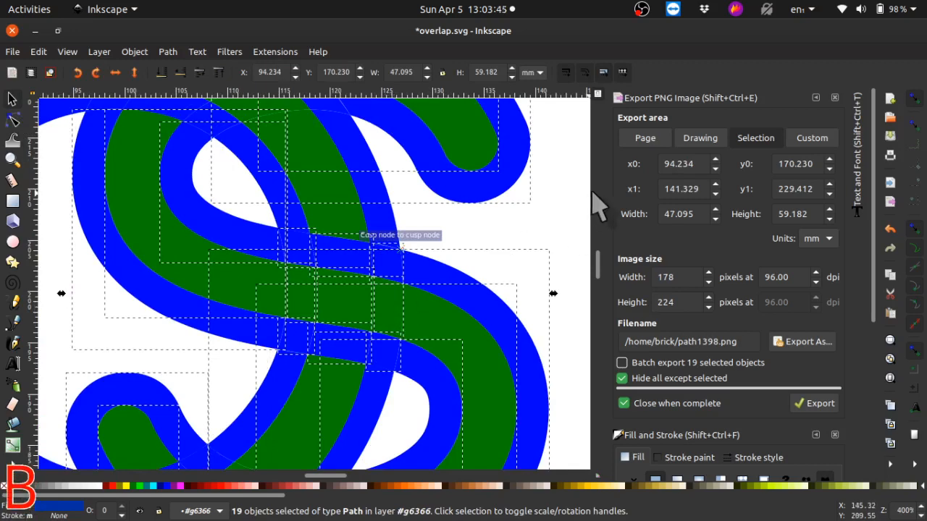
{"action": "left_click", "coordinate": [567, 193]}
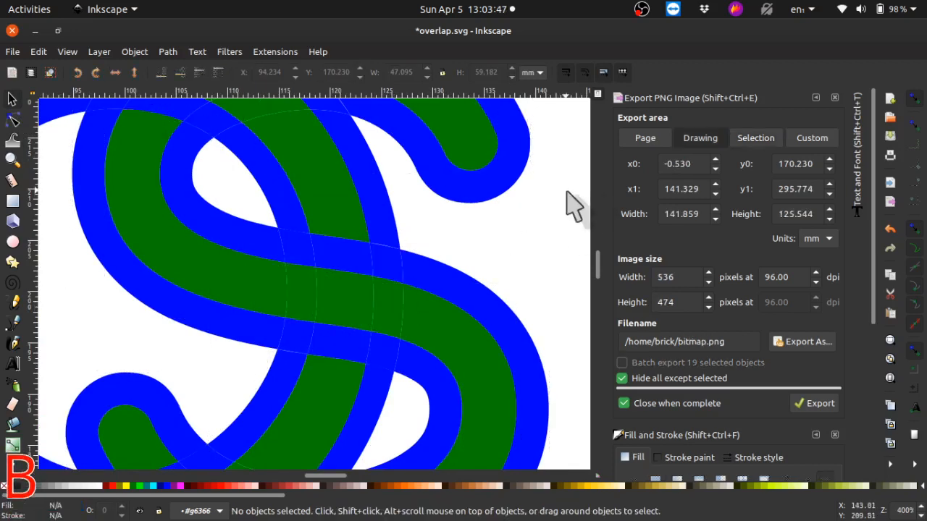
- Union the ten blue outline pieces of the S's middle diagonal and adjoining curves, including both edges across the O's right side, into one path
{"action": "scroll", "coordinate": [202, 250], "scroll_direction": "up", "scroll_amount": 5}
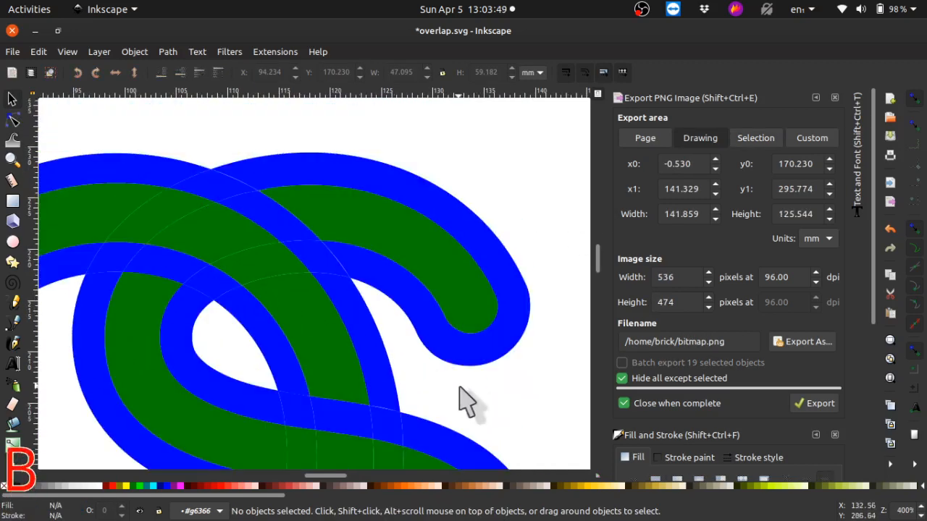
{"action": "scroll", "coordinate": [463, 394], "scroll_direction": "down", "scroll_amount": 6}
{"action": "scroll", "coordinate": [431, 387], "scroll_direction": "up", "scroll_amount": 2}
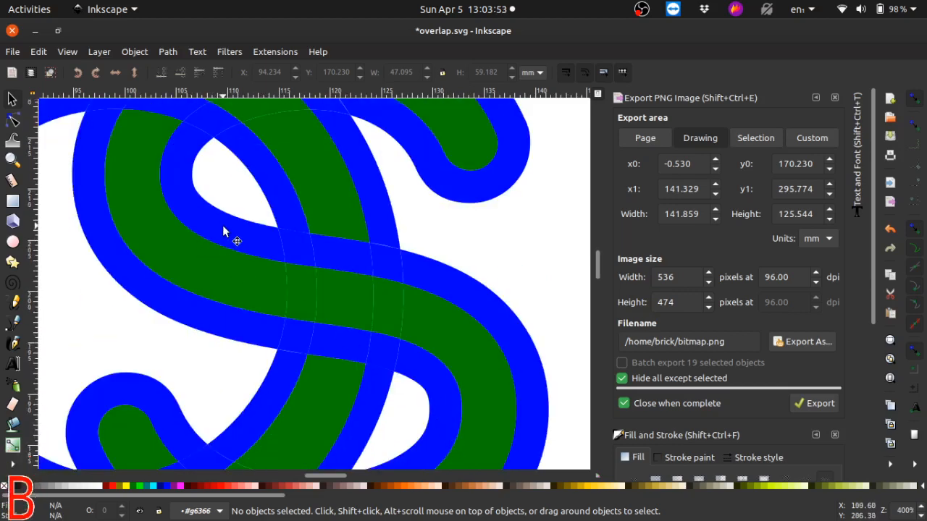
{"action": "left_click", "coordinate": [430, 270]}
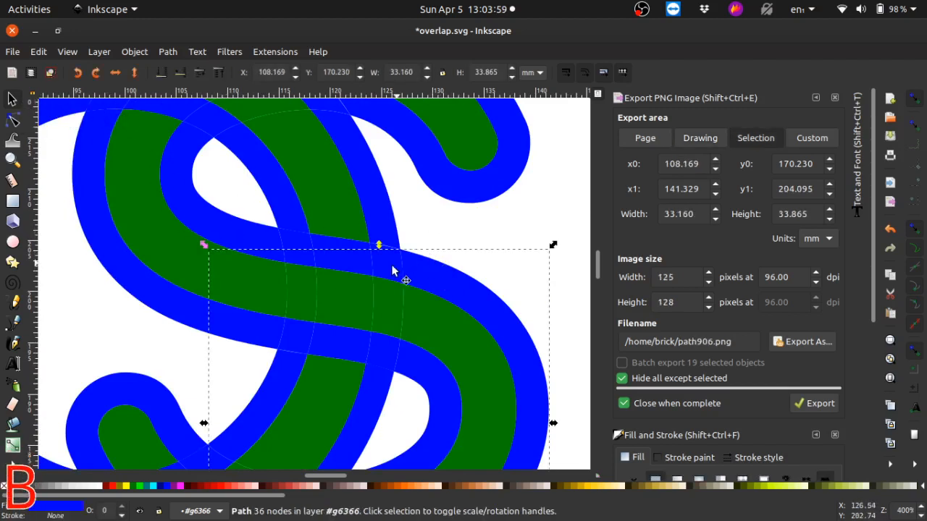
{"action": "left_click", "coordinate": [397, 273], "text": "shift"}
{"action": "left_click", "coordinate": [354, 268], "text": "shift"}
{"action": "left_click", "coordinate": [311, 267], "text": "shift"}
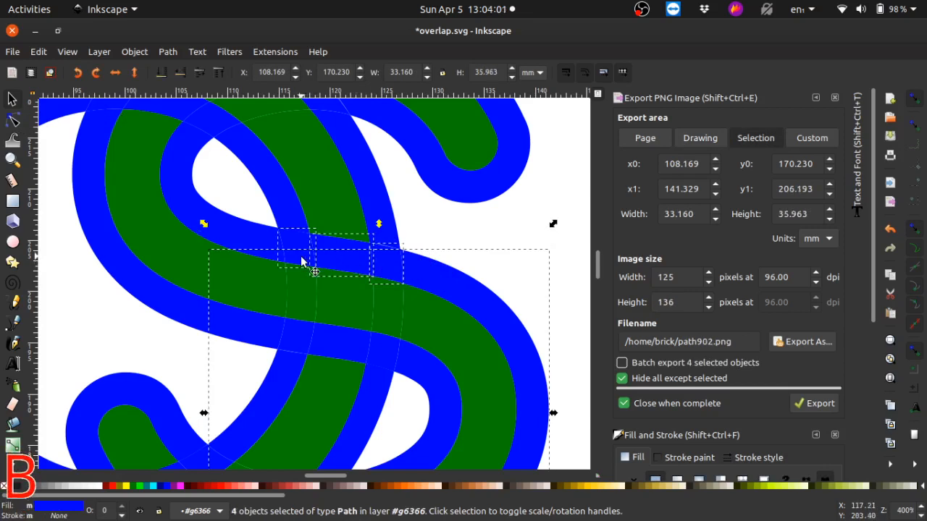
{"action": "left_click", "coordinate": [243, 240], "text": "shift"}
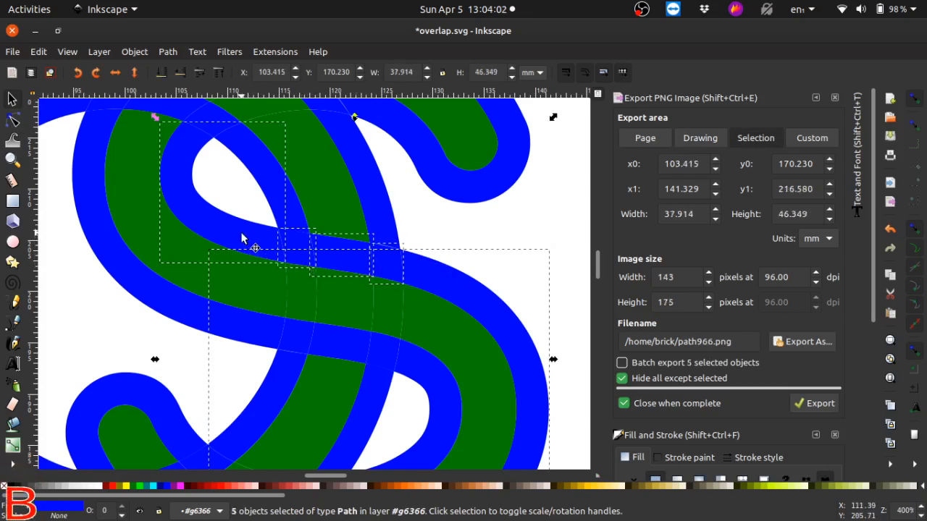
{"action": "left_click", "coordinate": [257, 328], "text": "shift"}
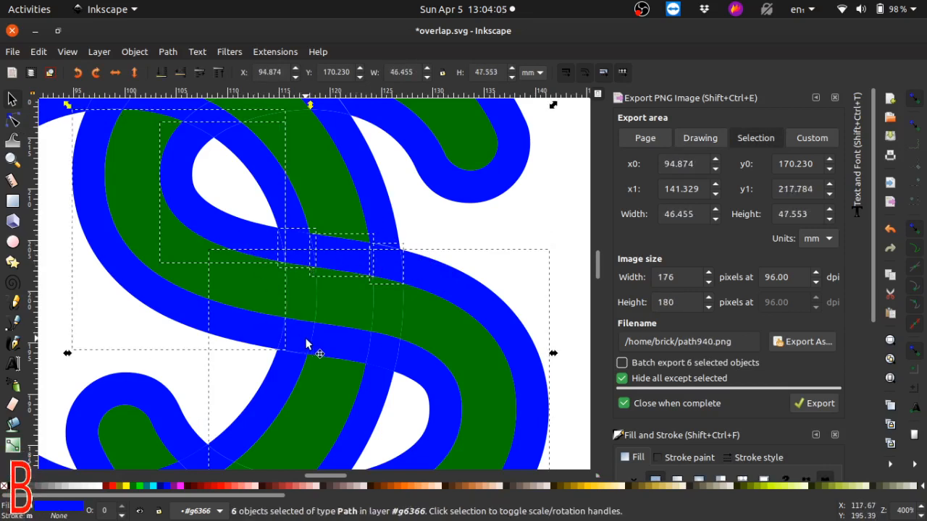
{"action": "left_click", "coordinate": [383, 358], "text": "shift"}
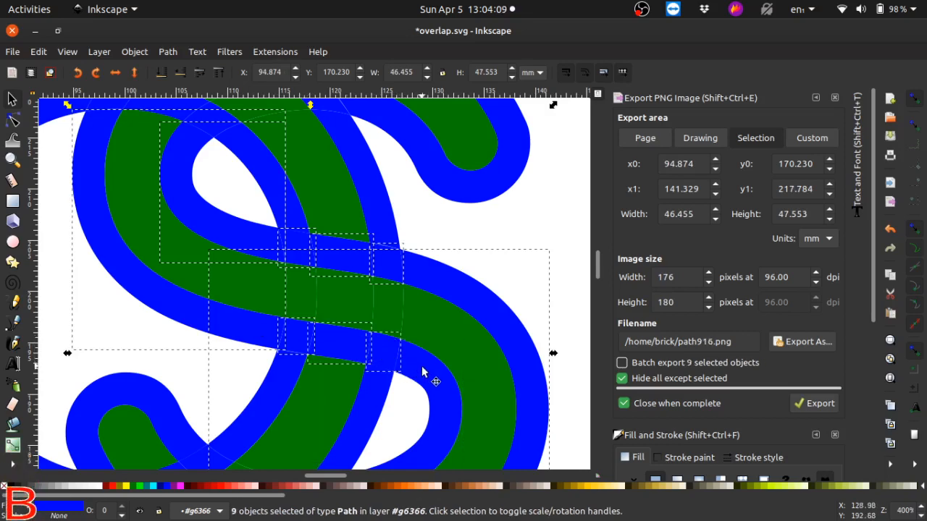
{"action": "scroll", "coordinate": [422, 369], "scroll_direction": "down", "scroll_amount": 4}
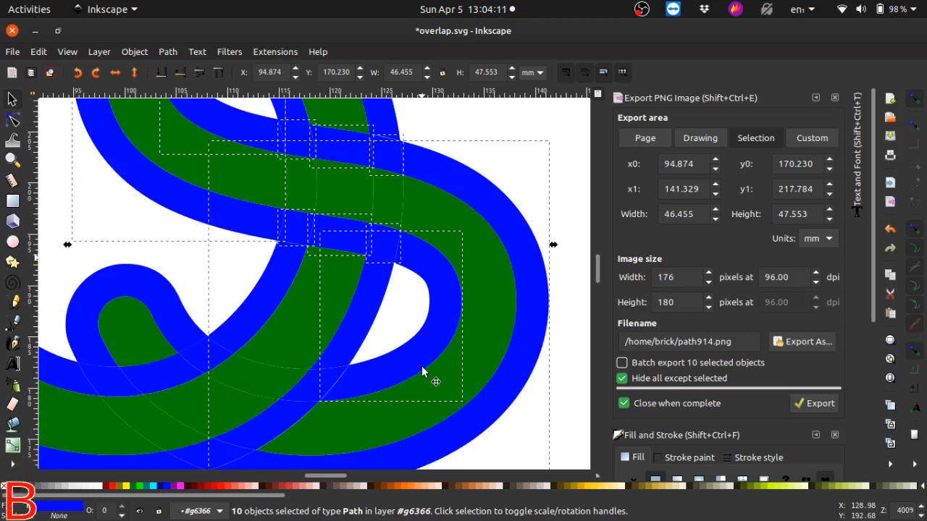
{"action": "scroll", "coordinate": [421, 365], "scroll_direction": "up", "scroll_amount": 4}
{"action": "left_click", "coordinate": [166, 52]}
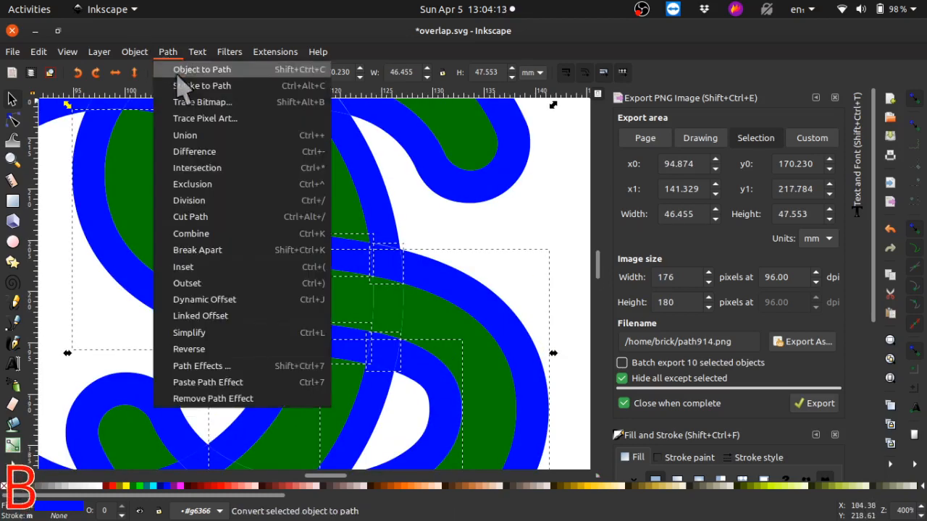
{"action": "left_click", "coordinate": [187, 130]}
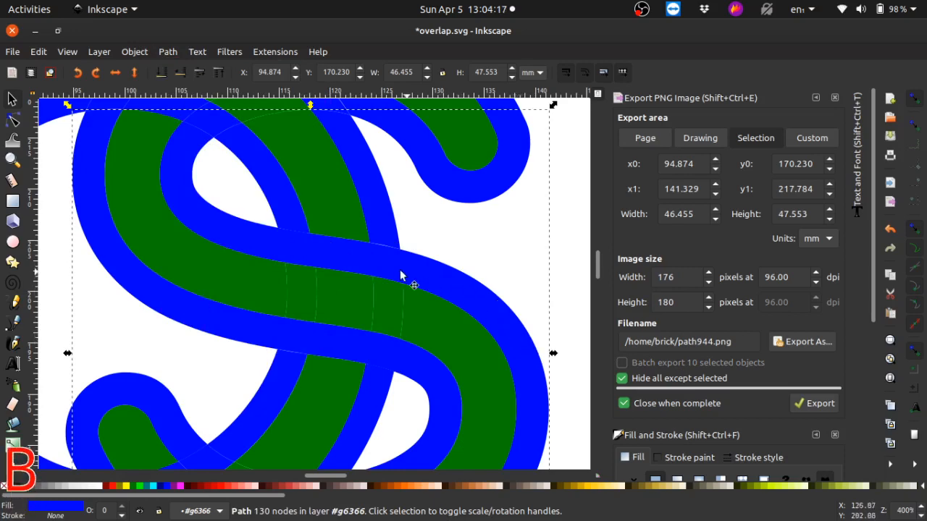
- Union the nine blue pieces of the O's outer outline, including those at the upper and lower crossings, into one path
{"action": "scroll", "coordinate": [362, 380], "scroll_direction": "down", "scroll_amount": 3}
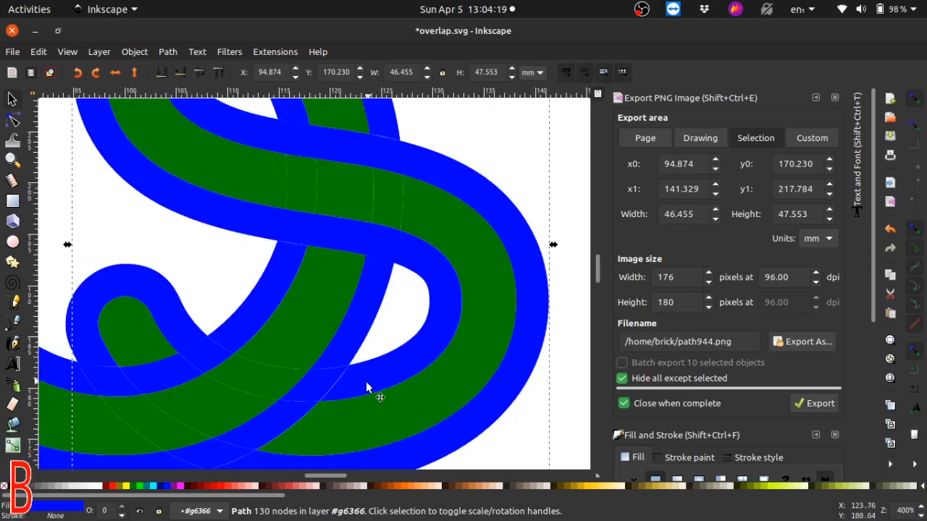
{"action": "scroll", "coordinate": [368, 384], "scroll_direction": "down", "scroll_amount": 3}
{"action": "scroll", "coordinate": [372, 386], "scroll_direction": "up", "scroll_amount": 4}
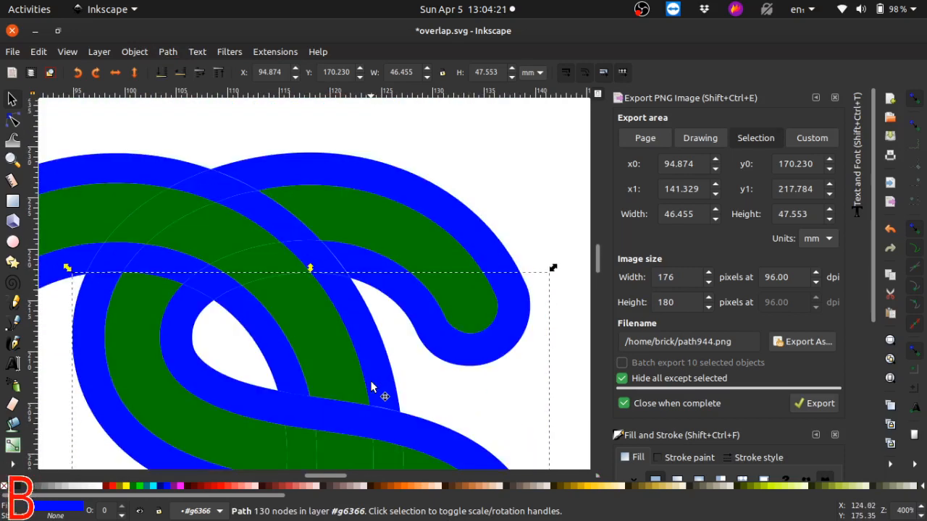
{"action": "left_click", "coordinate": [542, 157]}
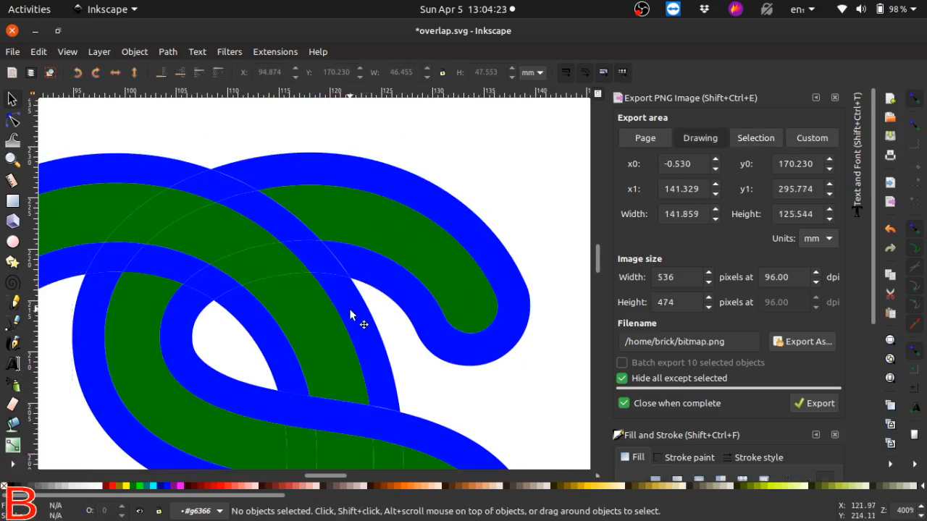
{"action": "left_click", "coordinate": [348, 306]}
{"action": "key", "text": "shift"}
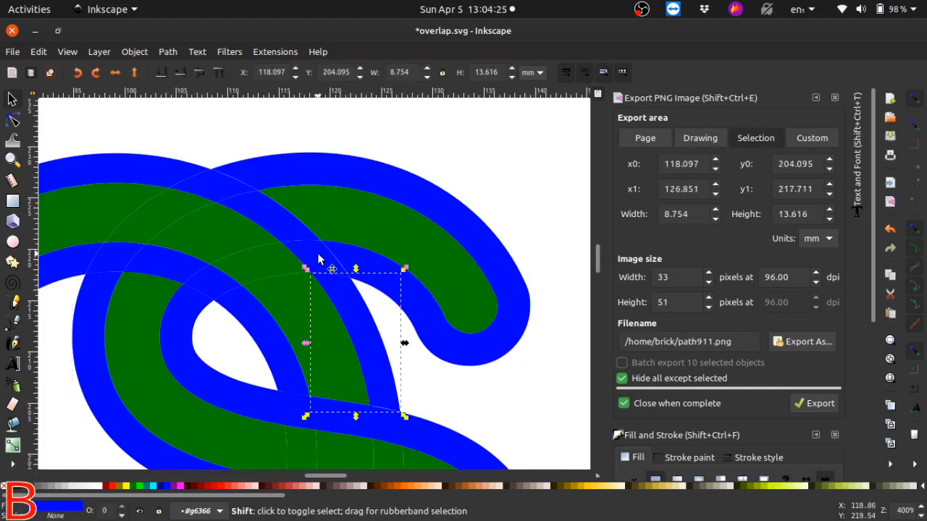
{"action": "left_click", "coordinate": [319, 255], "text": "shift"}
{"action": "left_click", "coordinate": [267, 206], "text": "shift"}
{"action": "left_click", "coordinate": [196, 186], "text": "shift"}
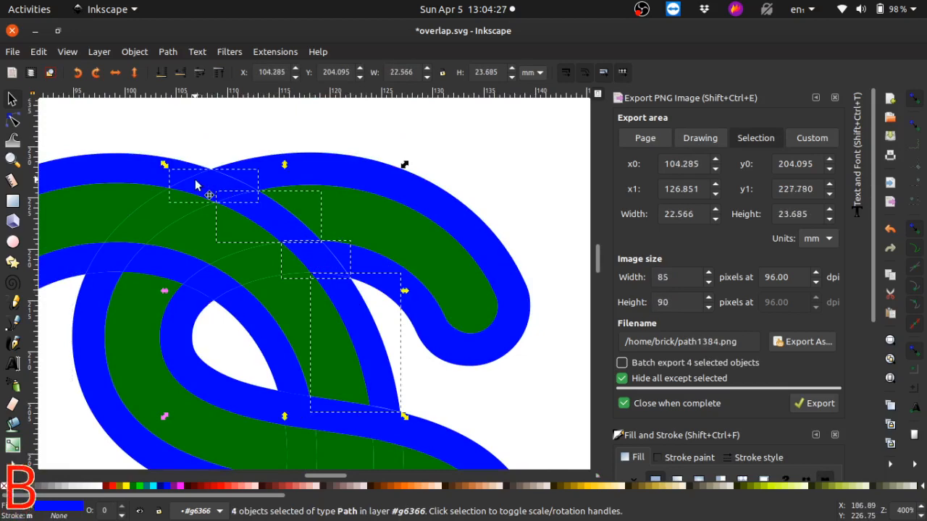
{"action": "left_click", "coordinate": [126, 168], "text": "shift"}
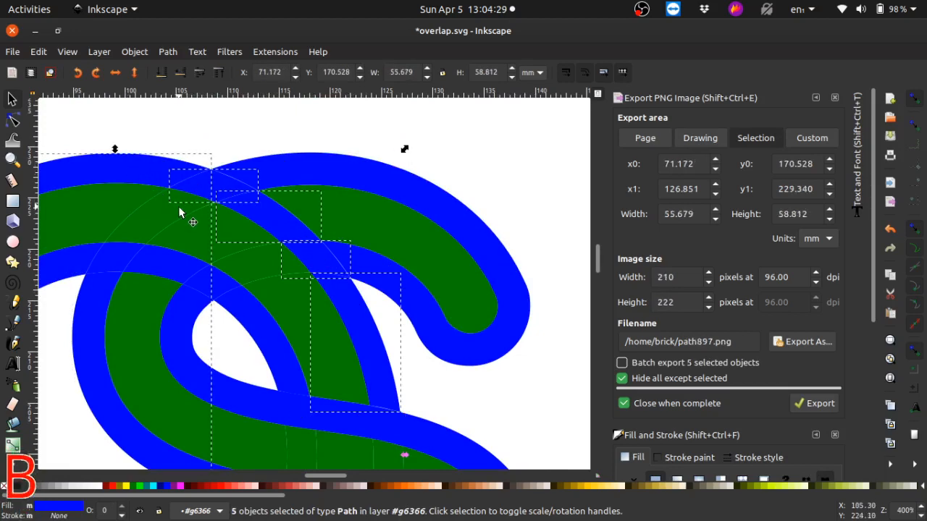
{"action": "scroll", "coordinate": [253, 323], "scroll_direction": "down", "scroll_amount": 10}
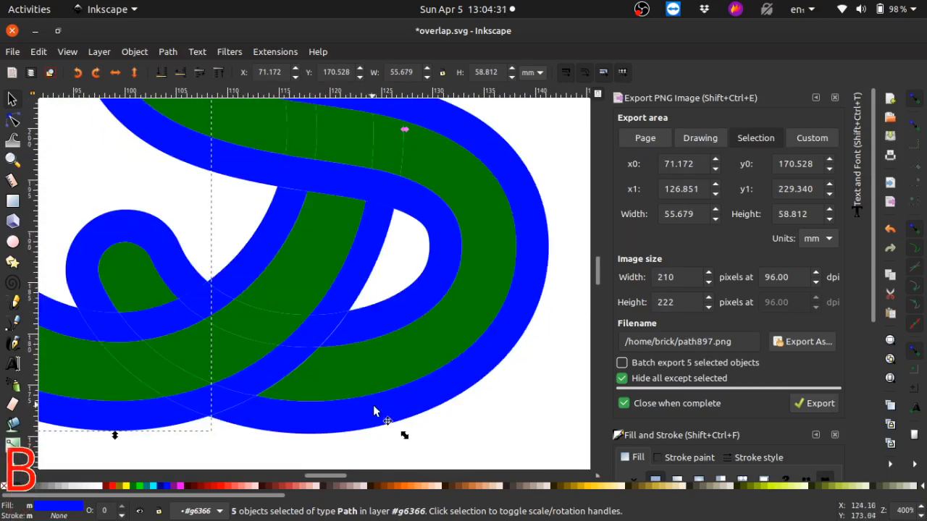
{"action": "left_click", "coordinate": [344, 297], "text": "shift"}
{"action": "left_click", "coordinate": [270, 387], "text": "shift"}
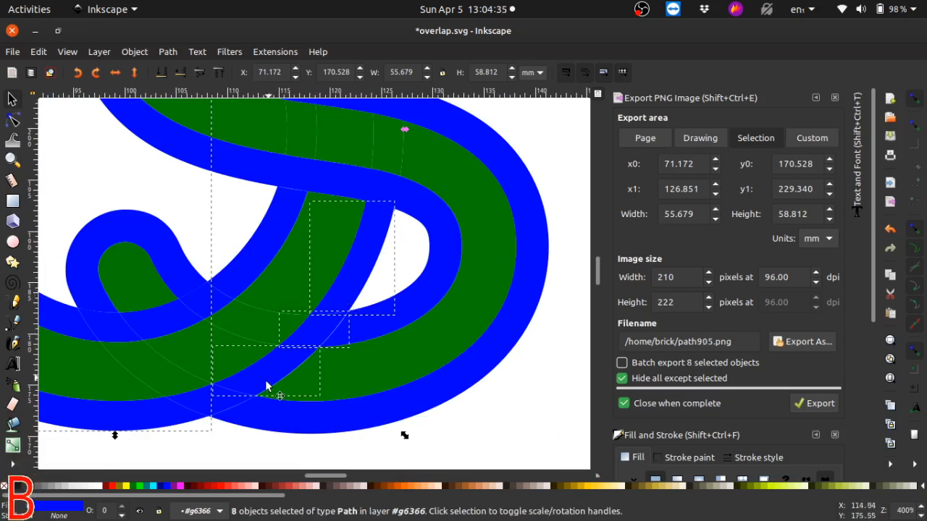
{"action": "left_click", "coordinate": [215, 410], "text": "shift"}
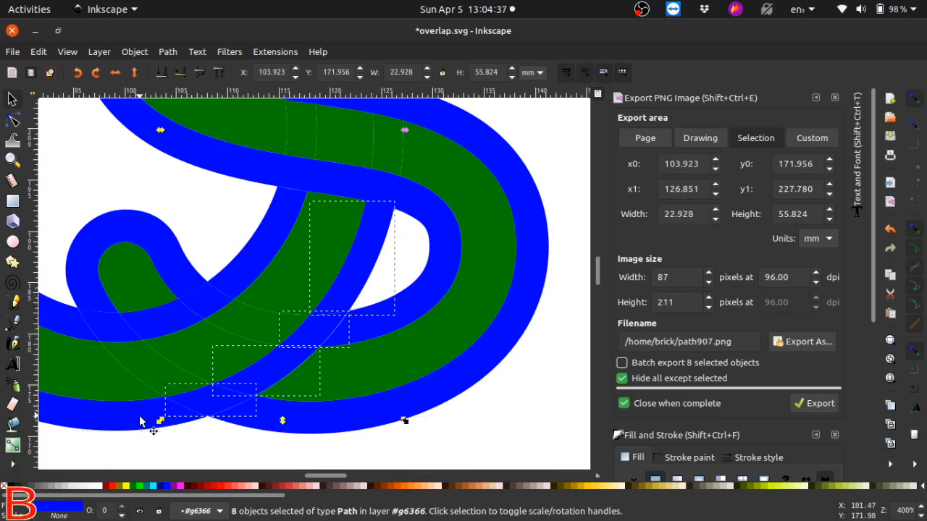
{"action": "left_click", "coordinate": [135, 52]}
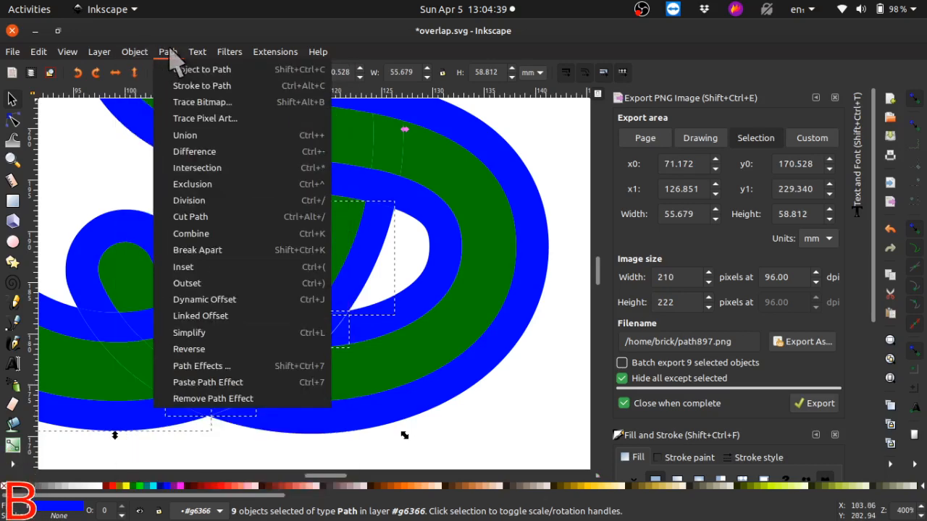
{"action": "left_click", "coordinate": [177, 133]}
- Union the nine blue pieces of the O's inner outline, including those at the upper and lower crossings, into one path
{"action": "left_click", "coordinate": [253, 274]}
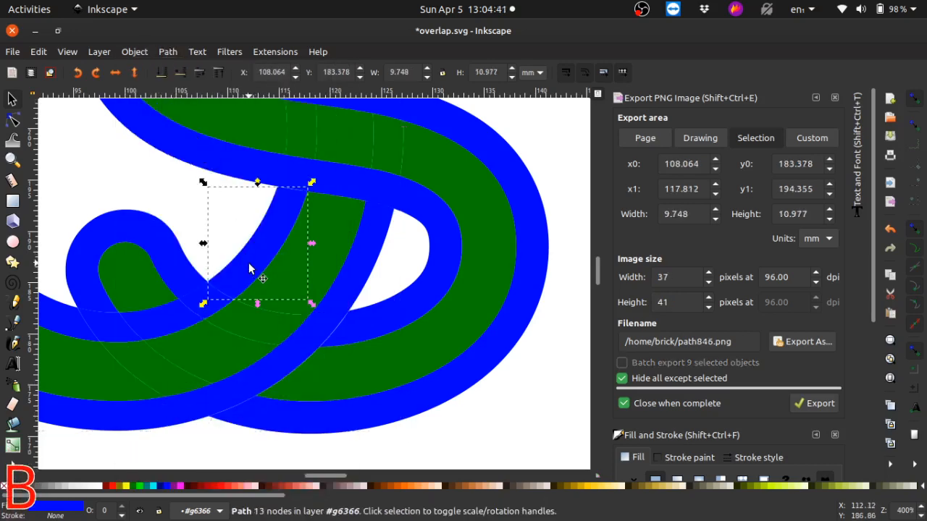
{"action": "left_click", "coordinate": [185, 312], "text": "shift"}
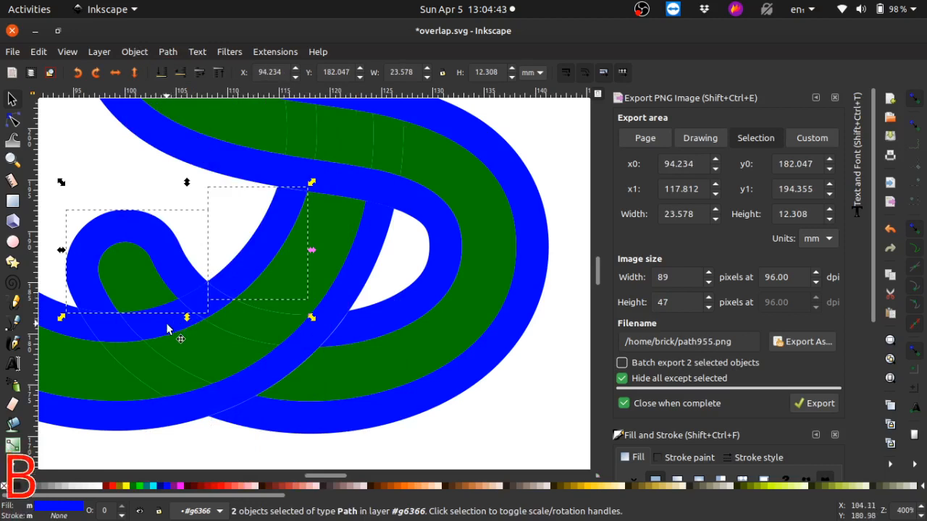
{"action": "left_click", "coordinate": [182, 318], "text": "alt+shift"}
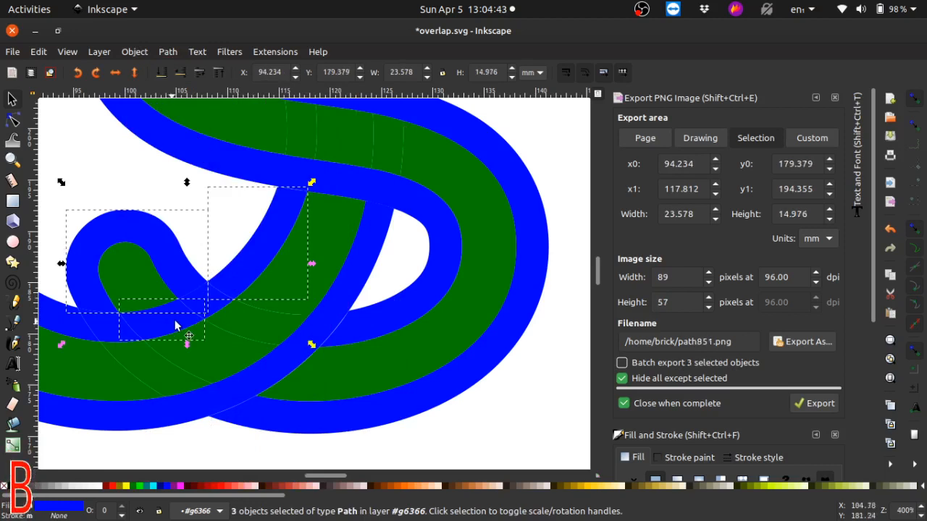
{"action": "left_click", "coordinate": [215, 299], "text": "shift"}
{"action": "left_click", "coordinate": [231, 312], "text": "alt+shift"}
{"action": "left_click", "coordinate": [255, 284], "text": "shift"}
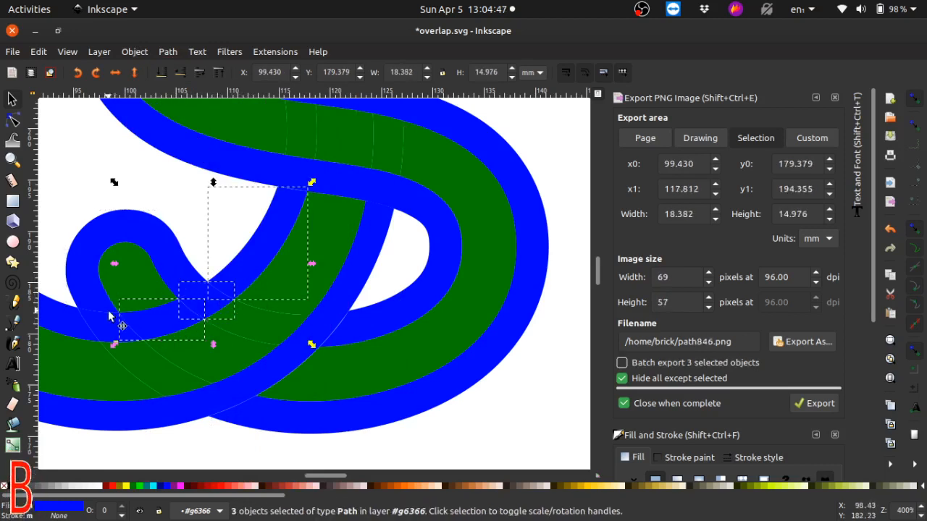
{"action": "left_click", "coordinate": [92, 325], "text": "shift"}
{"action": "left_click", "coordinate": [63, 327], "text": "shift"}
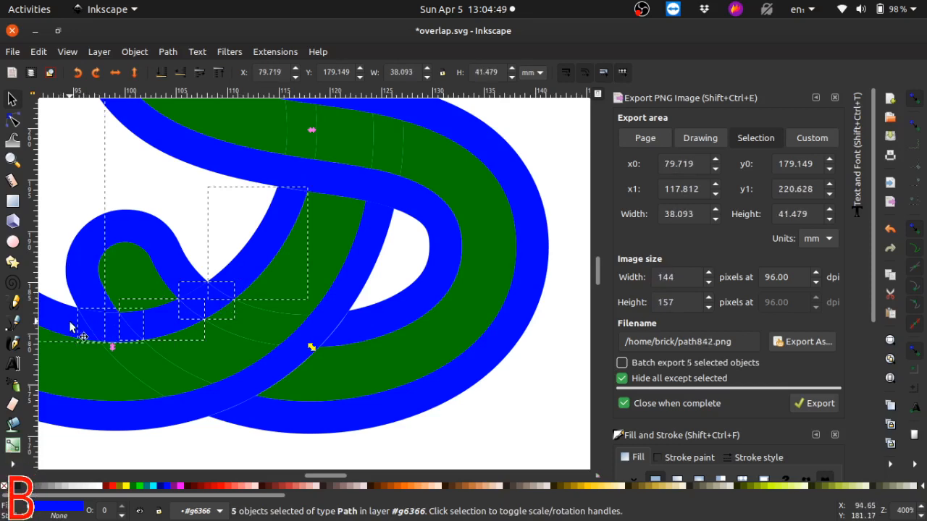
{"action": "scroll", "coordinate": [71, 327], "scroll_direction": "up", "scroll_amount": 6}
{"action": "left_click", "coordinate": [287, 266], "text": "shift"}
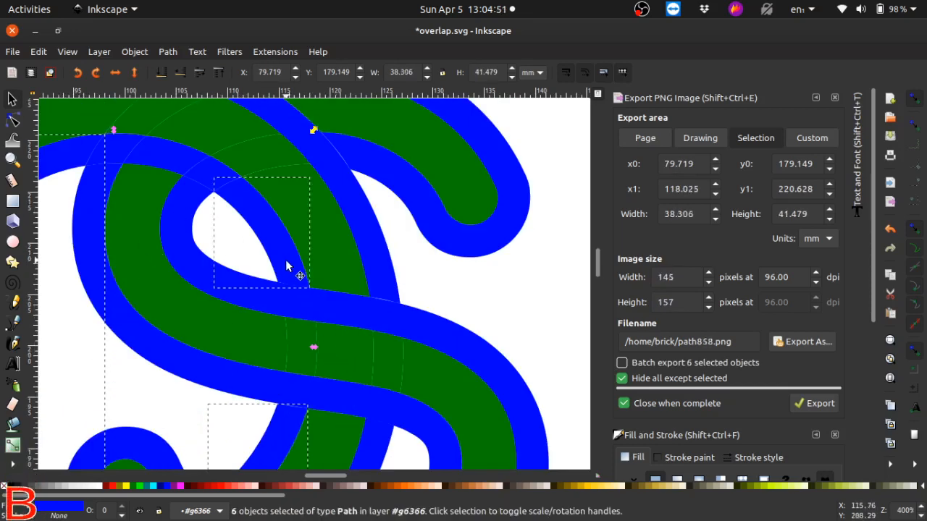
{"action": "left_click", "coordinate": [157, 155], "text": "shift"}
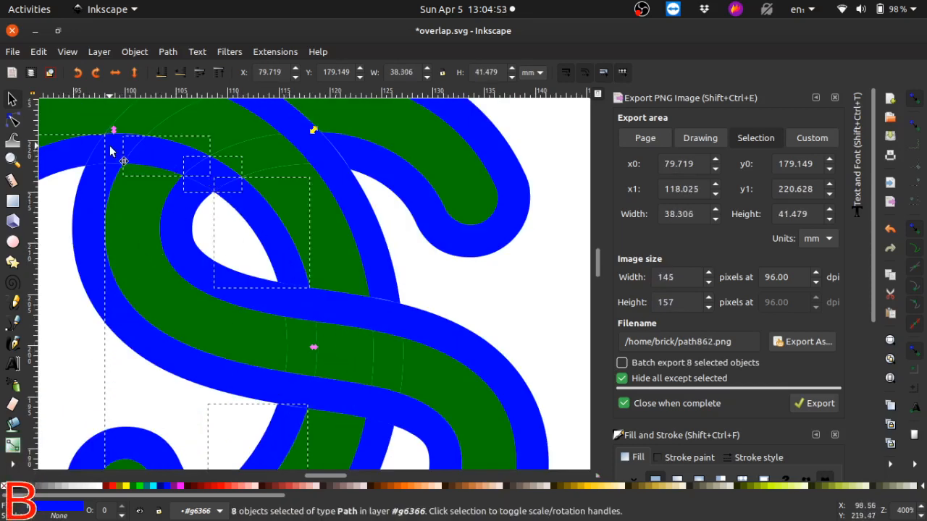
{"action": "left_click", "coordinate": [122, 160], "text": "shift"}
{"action": "left_click", "coordinate": [168, 52]}
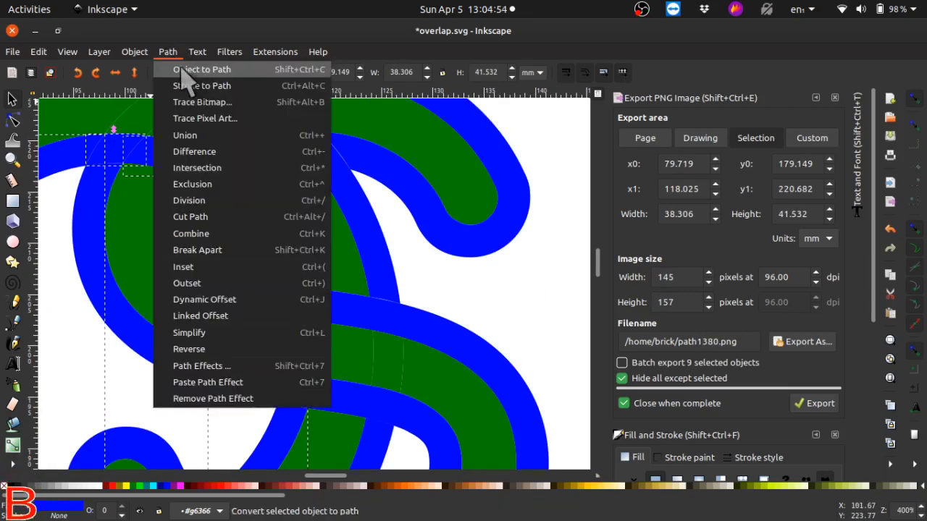
{"action": "left_click", "coordinate": [194, 137]}
- Union the five green fill pieces of the S's middle diagonal and adjoining curves into one path
{"action": "scroll", "coordinate": [373, 324], "scroll_direction": "down", "scroll_amount": 6}
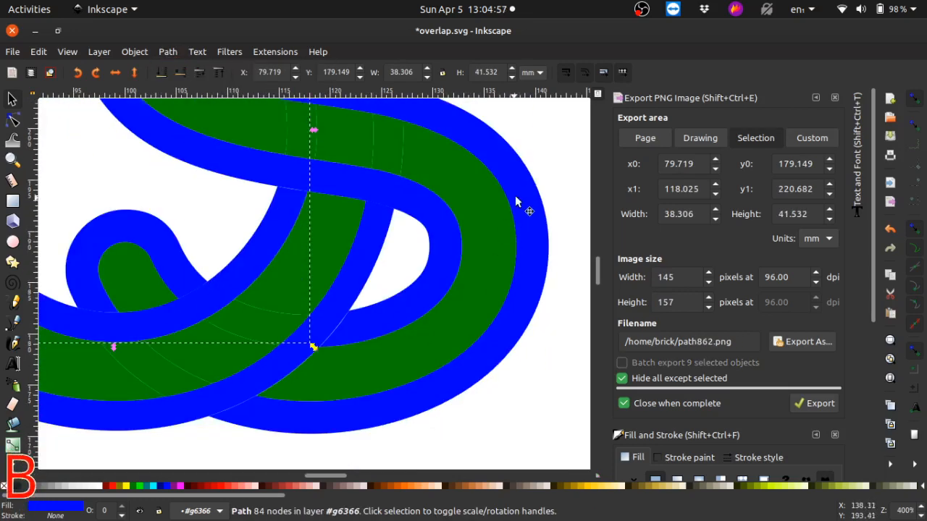
{"action": "left_click", "coordinate": [442, 165]}
{"action": "left_click", "coordinate": [353, 144], "text": "shift"}
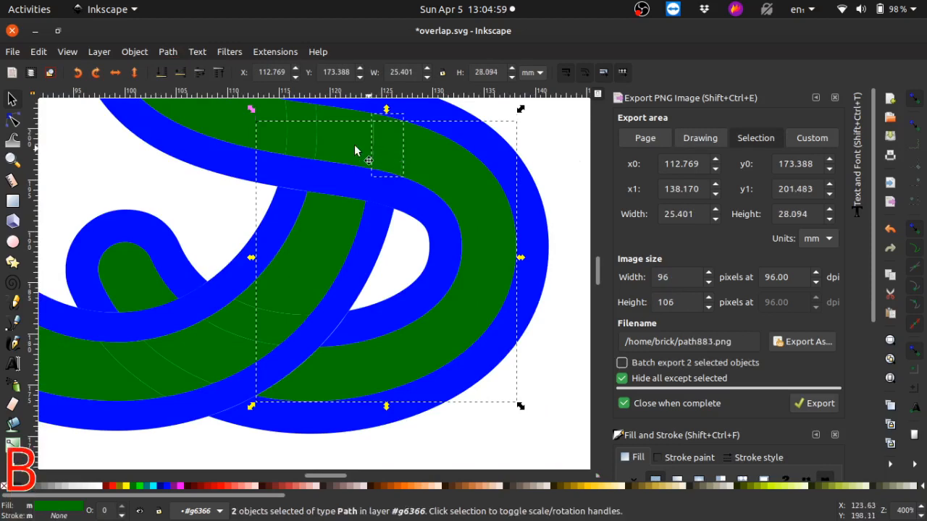
{"action": "left_click", "coordinate": [337, 145], "text": "shift"}
{"action": "left_click", "coordinate": [295, 142], "text": "shift"}
{"action": "left_click", "coordinate": [257, 132], "text": "shift"}
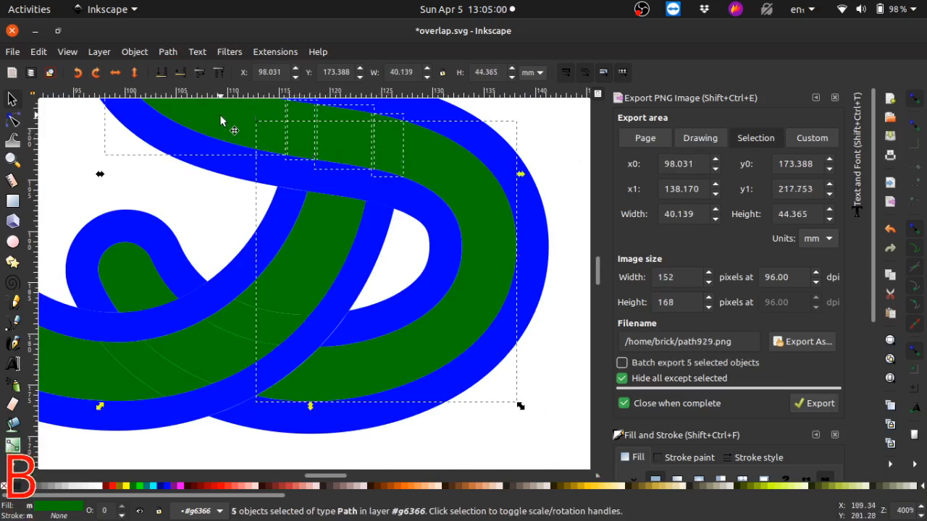
{"action": "left_click", "coordinate": [174, 52]}
{"action": "left_click", "coordinate": [186, 137]}
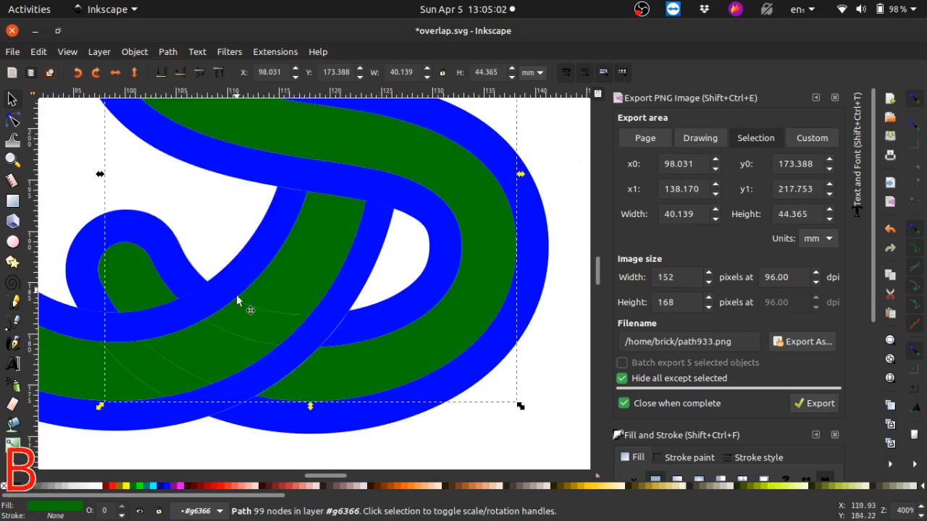
- Union the O's large green fill with the four green fill pieces at its lower crossing into one path
{"action": "left_click", "coordinate": [289, 285]}
{"action": "left_click", "coordinate": [262, 326], "text": "shift"}
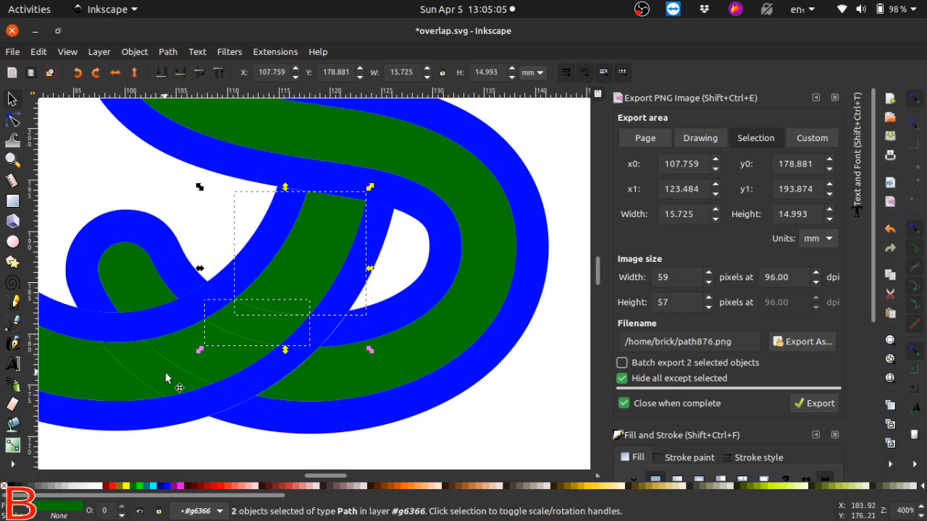
{"action": "left_click", "coordinate": [206, 380], "text": "shift"}
{"action": "left_click", "coordinate": [112, 370], "text": "shift"}
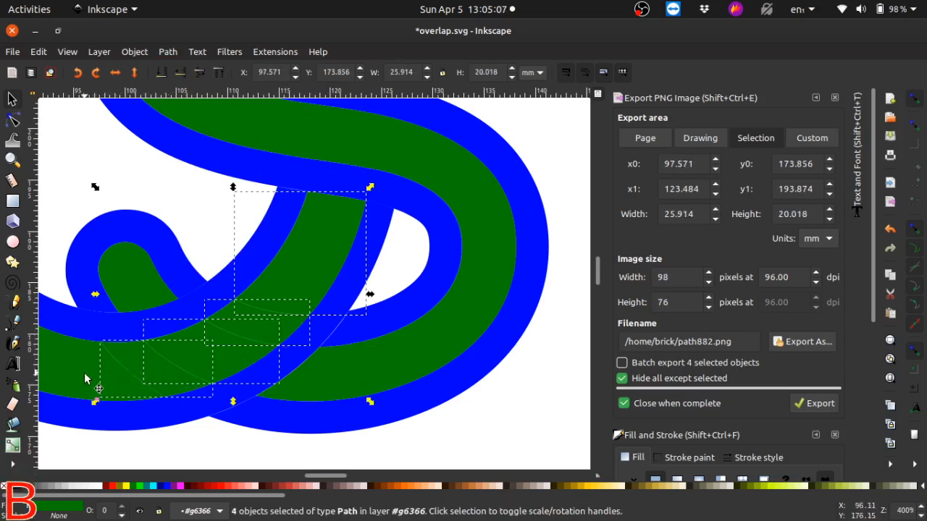
{"action": "left_click", "coordinate": [138, 327], "text": "shift"}
{"action": "left_click", "coordinate": [170, 52]}
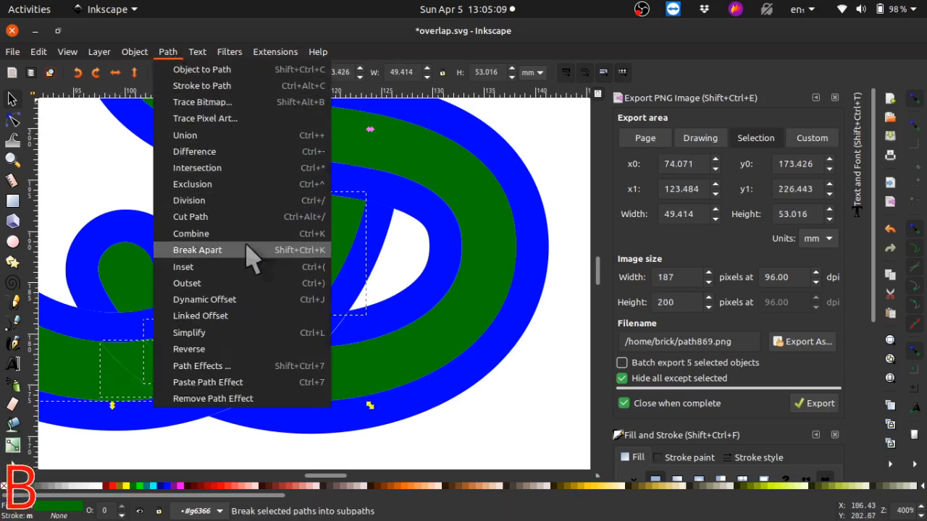
{"action": "left_click", "coordinate": [217, 135]}
- Union the O's green fill with the four green fill pieces at its upper crossing into one path
{"action": "scroll", "coordinate": [304, 329], "scroll_direction": "up", "scroll_amount": 8}
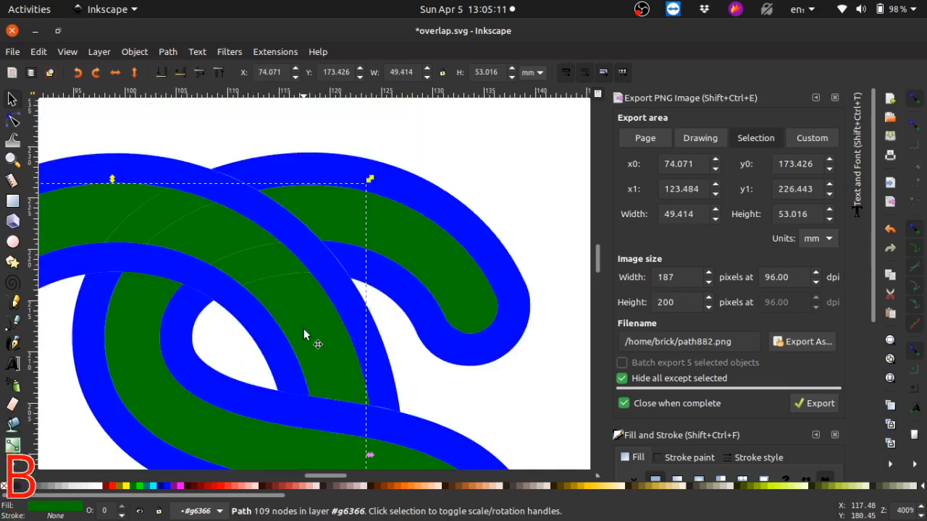
{"action": "left_click", "coordinate": [330, 275]}
{"action": "left_click", "coordinate": [233, 201], "text": "shift"}
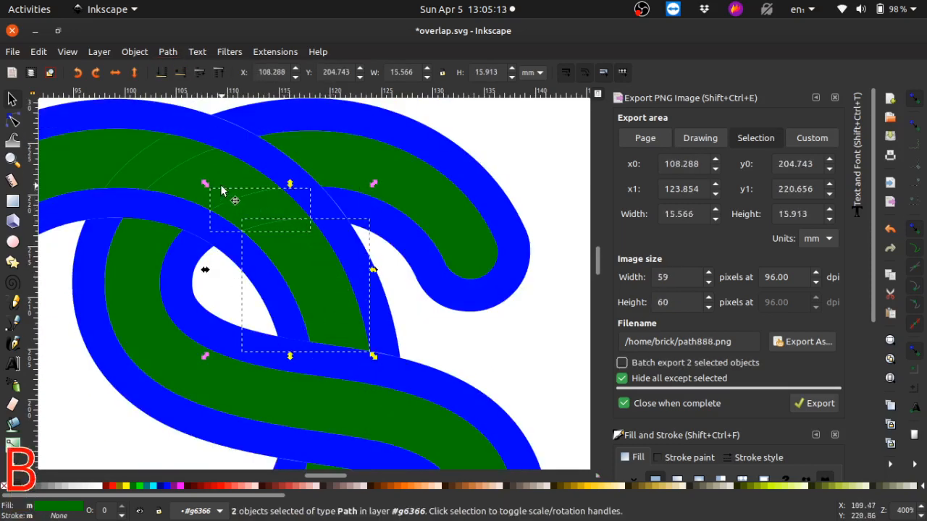
{"action": "left_click", "coordinate": [197, 160], "text": "shift"}
{"action": "left_click", "coordinate": [118, 173], "text": "shift"}
{"action": "left_click", "coordinate": [71, 161], "text": "shift"}
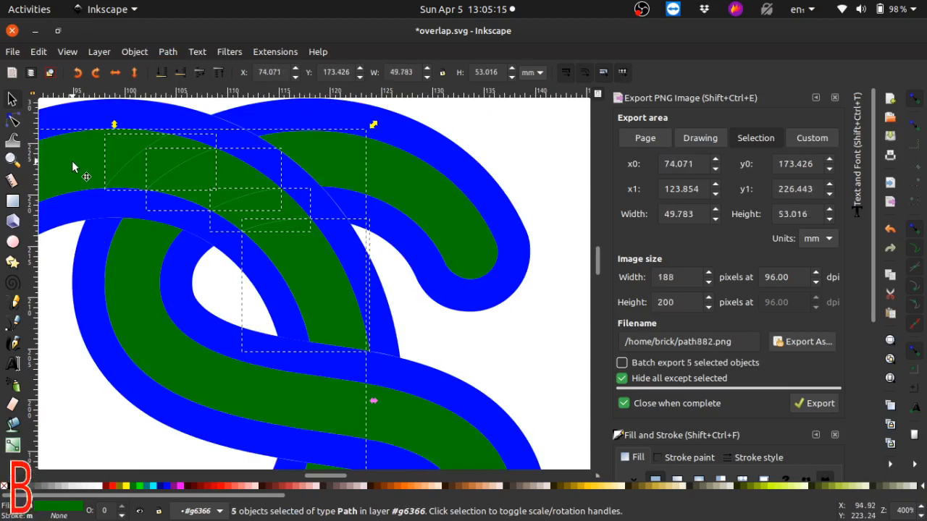
{"action": "left_click", "coordinate": [168, 51]}
{"action": "left_click", "coordinate": [185, 135]}
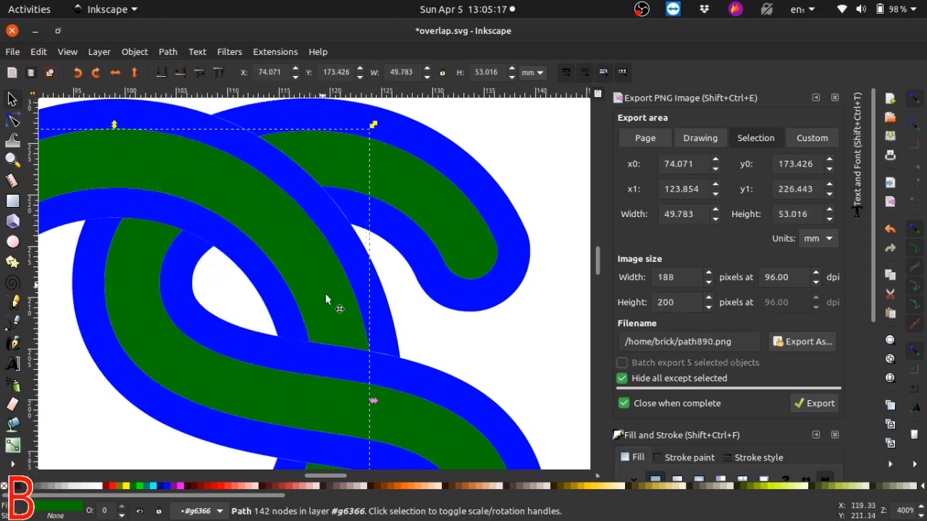
- Examine up close the seam between the blue outlines where the O crosses the S's upper end
{"action": "scroll", "coordinate": [282, 438], "scroll_direction": "right", "scroll_amount": 2}
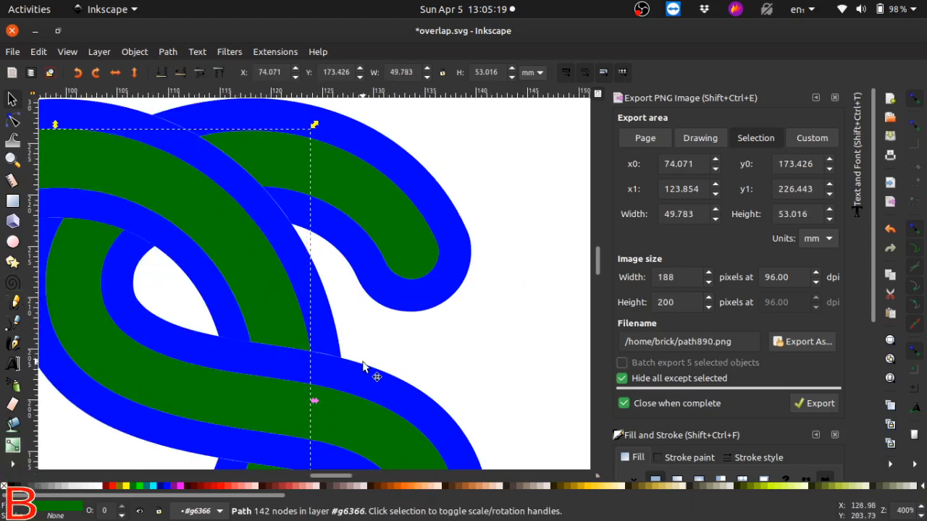
{"action": "scroll", "coordinate": [447, 355], "scroll_direction": "down", "scroll_amount": 1}
{"action": "scroll", "coordinate": [446, 355], "scroll_direction": "up", "scroll_amount": 2}
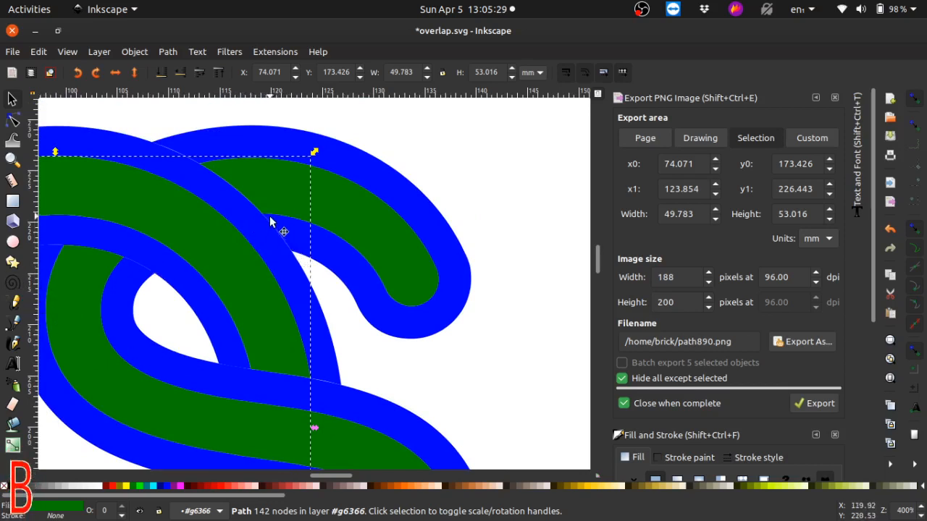
{"action": "left_click", "coordinate": [13, 160]}
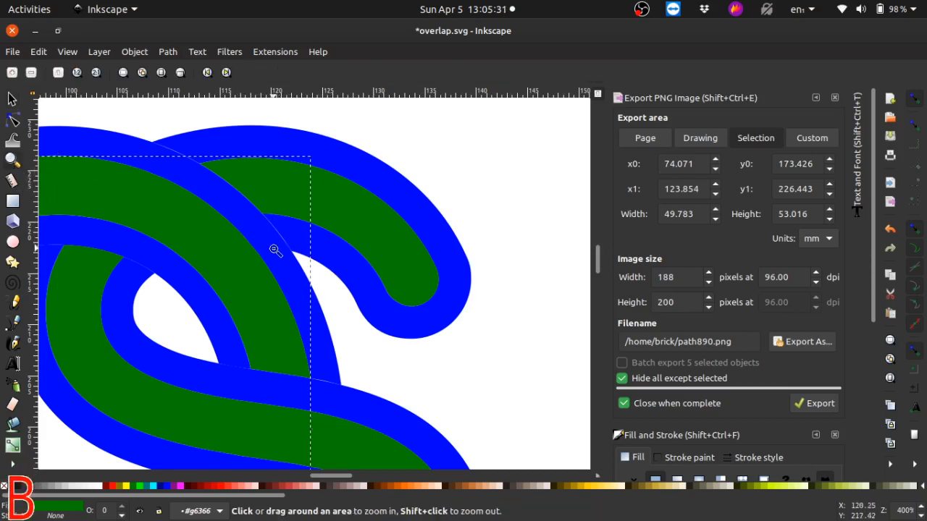
{"action": "left_click", "coordinate": [272, 246]}
{"action": "left_click", "coordinate": [291, 230]}
{"action": "left_click", "coordinate": [292, 231]}
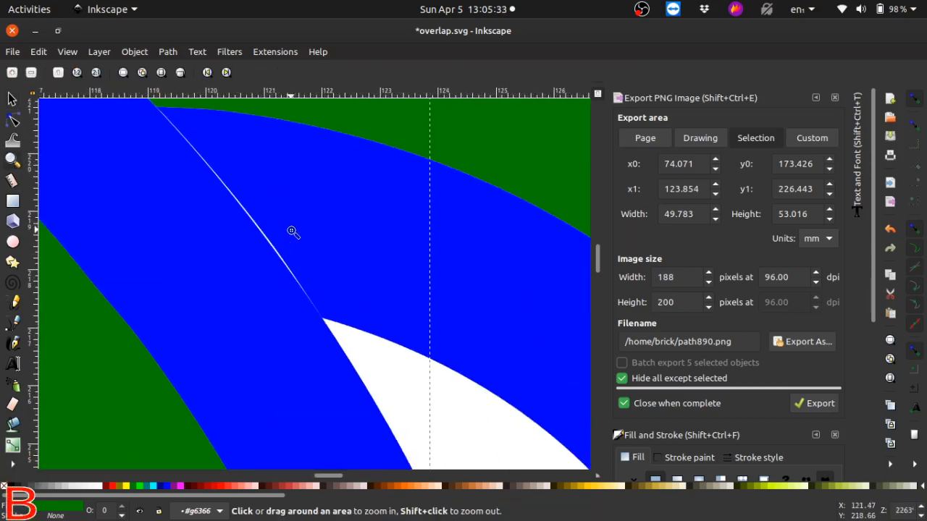
- Switch the display mode to Outline and examine the gap between the two path edges at the upper crossing
{"action": "left_click", "coordinate": [66, 52]}
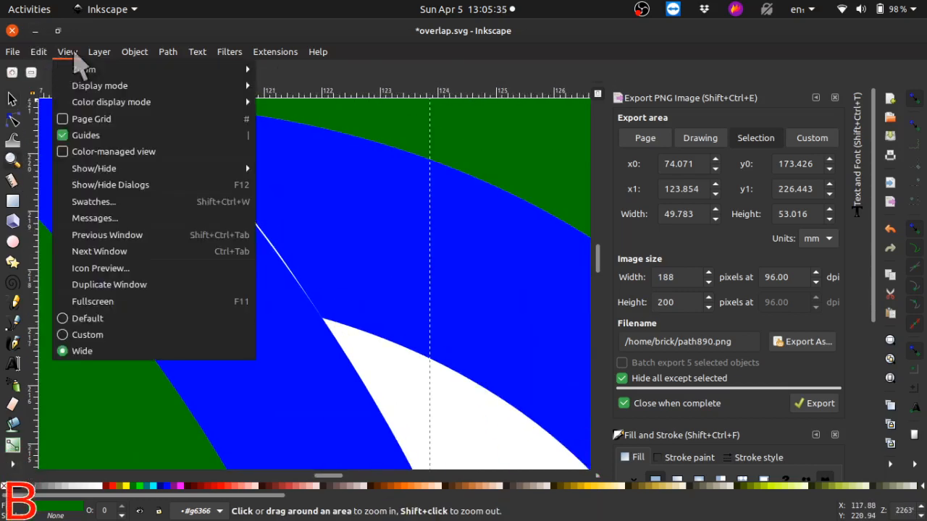
{"action": "mouse_move", "coordinate": [107, 71]}
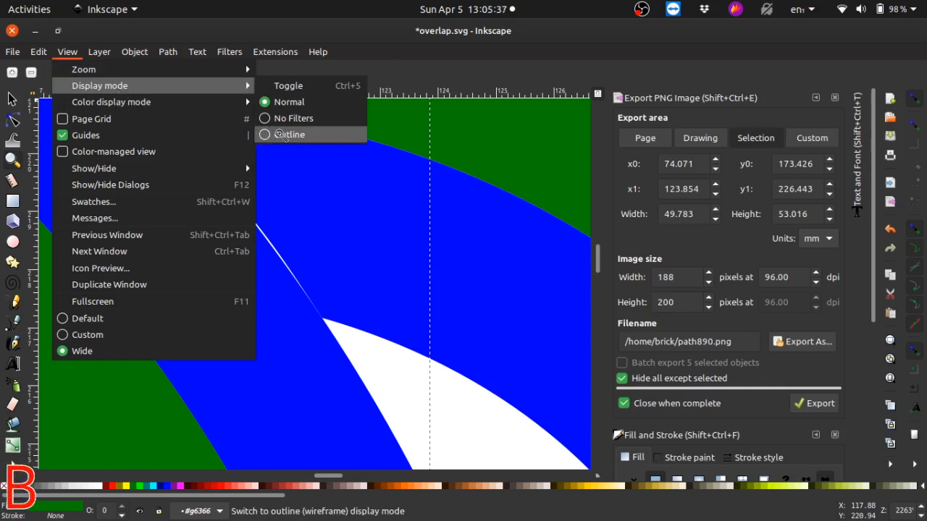
{"action": "left_click", "coordinate": [281, 135]}
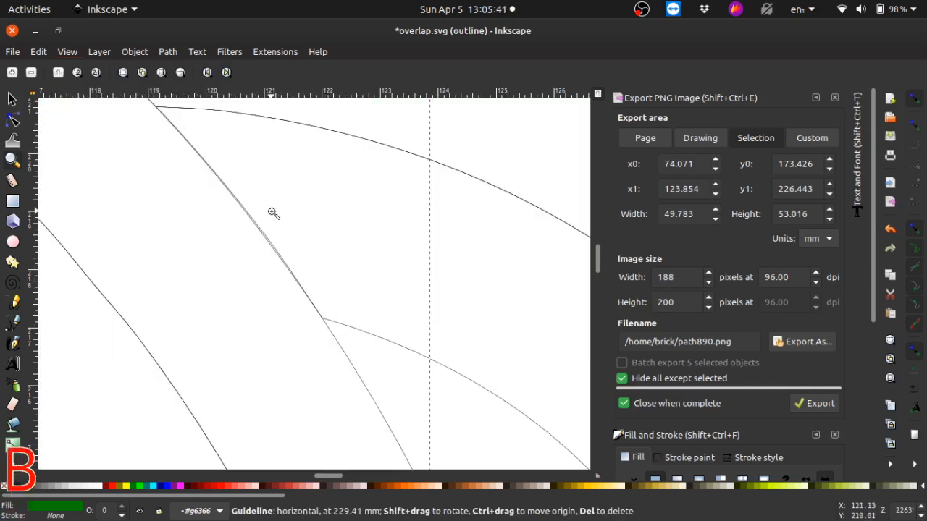
{"action": "left_click", "coordinate": [275, 244]}
{"action": "left_click", "coordinate": [241, 211]}
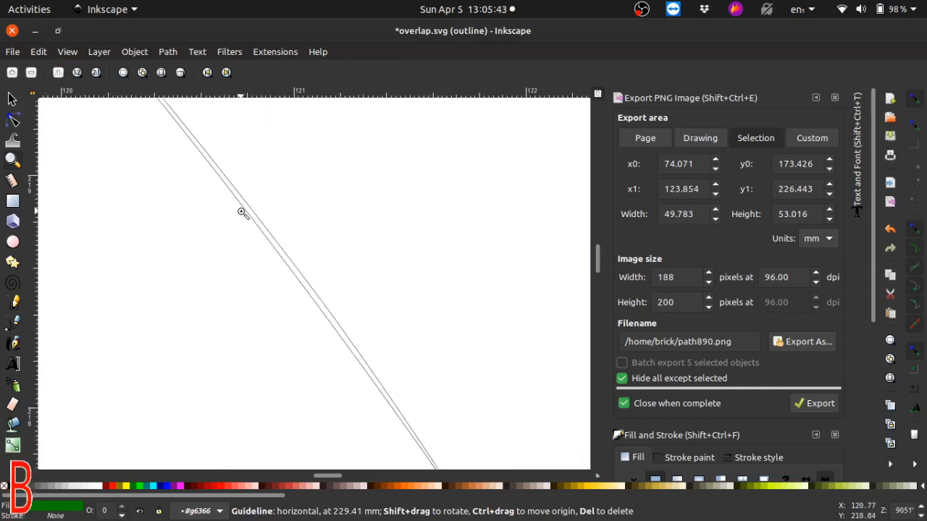
{"action": "left_click", "coordinate": [254, 263]}
{"action": "left_click", "coordinate": [254, 262]}
{"action": "left_click", "coordinate": [319, 230]}
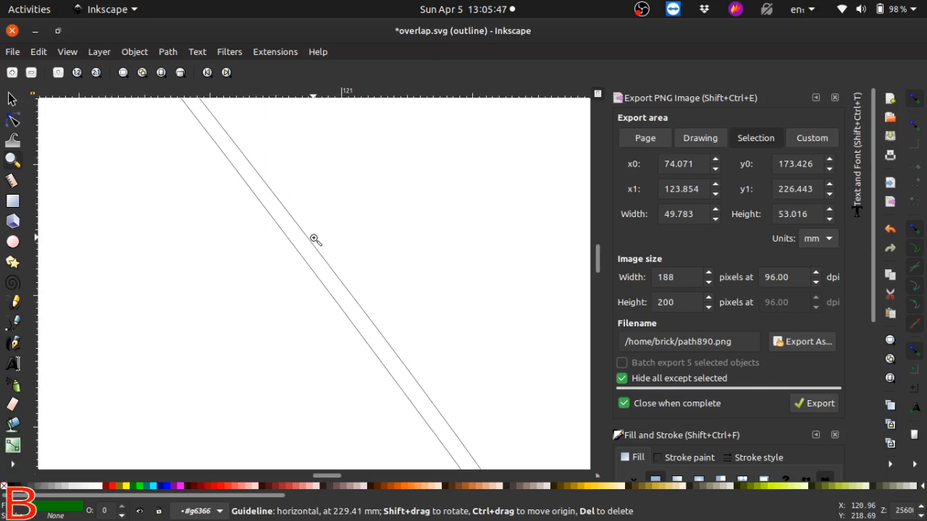
- Look over the whole interlocked OS in outline view, checking its path edges and crossings
{"action": "key", "text": "super"}
{"action": "key", "text": "super"}
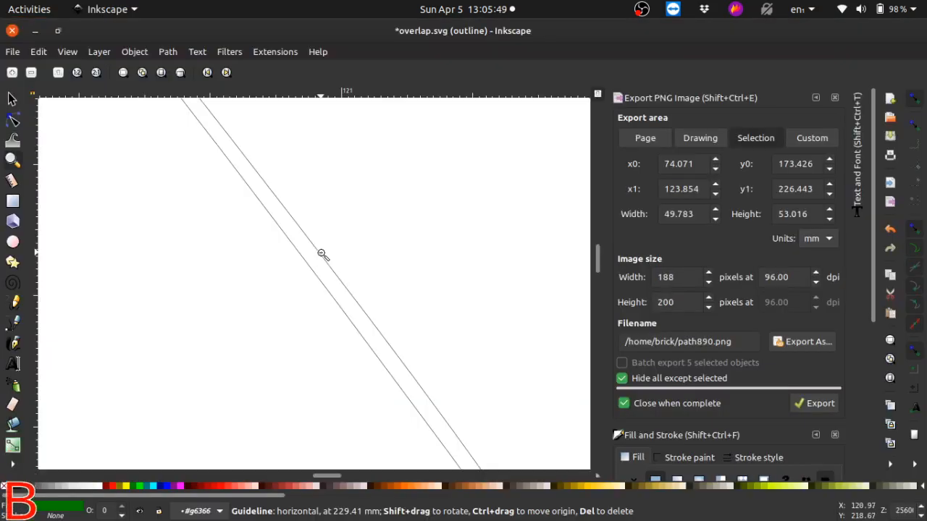
{"action": "left_click", "coordinate": [320, 253], "text": "shift"}
{"action": "left_click", "coordinate": [321, 253], "text": "shift"}
{"action": "left_click", "coordinate": [320, 252], "text": "shift"}
{"action": "left_click", "coordinate": [321, 252], "text": "shift"}
{"action": "left_click", "coordinate": [323, 260], "text": "shift"}
{"action": "left_click", "coordinate": [325, 268], "text": "shift"}
{"action": "left_click", "coordinate": [325, 267], "text": "shift"}
{"action": "left_click", "coordinate": [325, 268], "text": "shift"}
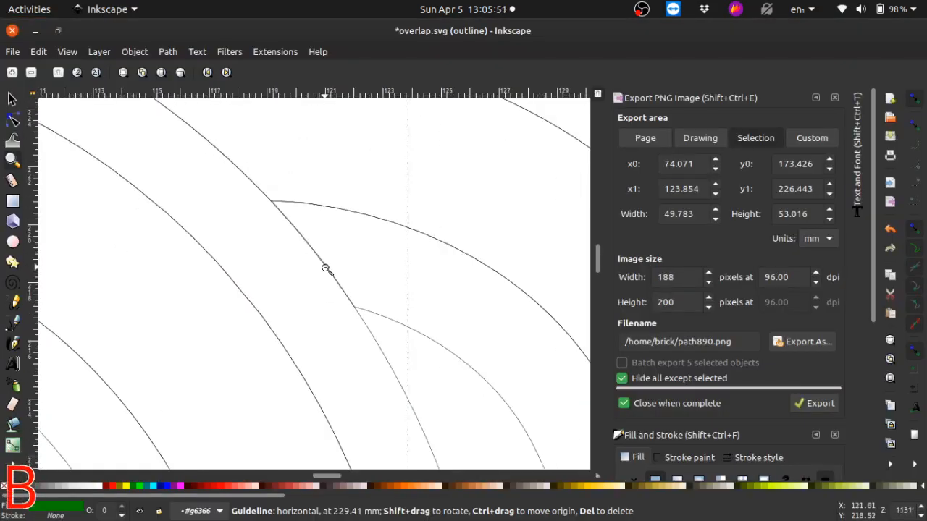
{"action": "left_click", "coordinate": [325, 267], "text": "shift"}
{"action": "left_click", "coordinate": [325, 268], "text": "shift"}
{"action": "left_click", "coordinate": [327, 266], "text": "shift"}
{"action": "left_click", "coordinate": [333, 267], "text": "shift"}
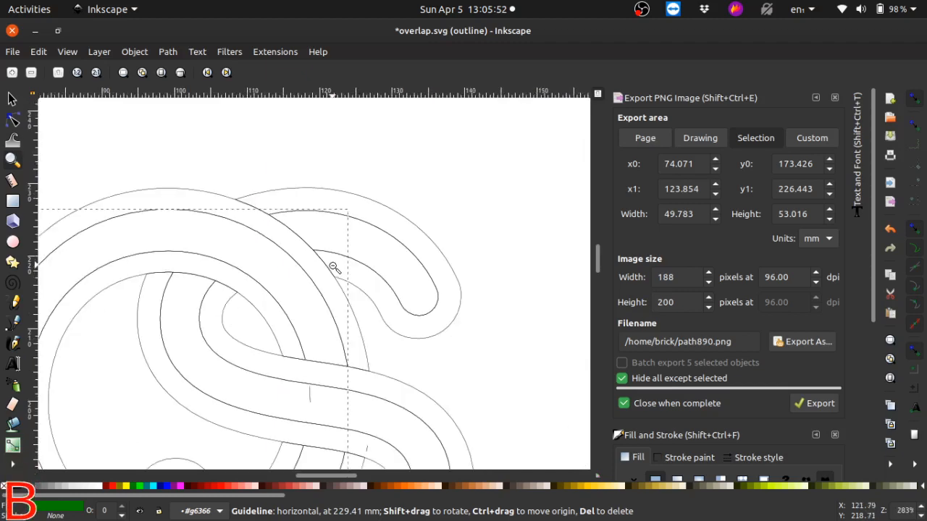
{"action": "left_click", "coordinate": [246, 313], "text": "shift"}
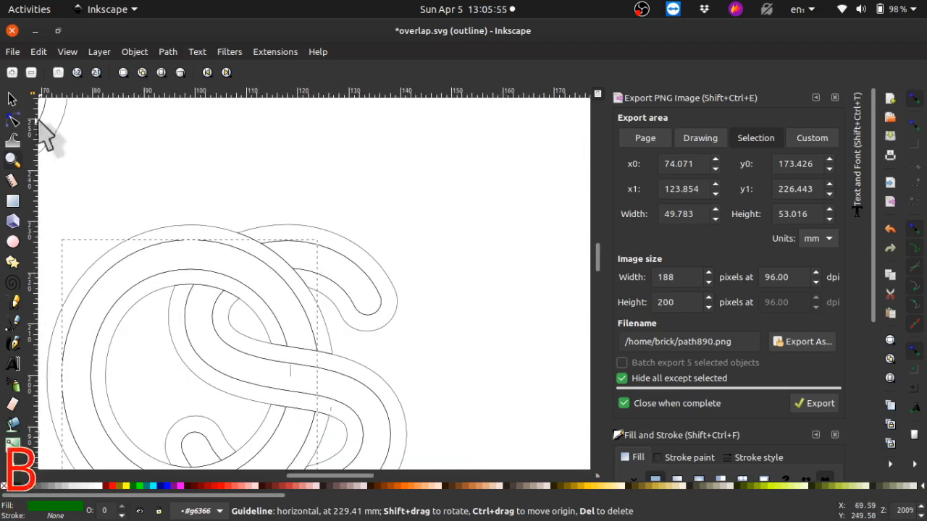
{"action": "left_click", "coordinate": [10, 99]}
{"action": "scroll", "coordinate": [282, 340], "scroll_direction": "down", "scroll_amount": 3}
{"action": "scroll", "coordinate": [281, 339], "scroll_direction": "up", "scroll_amount": 2}
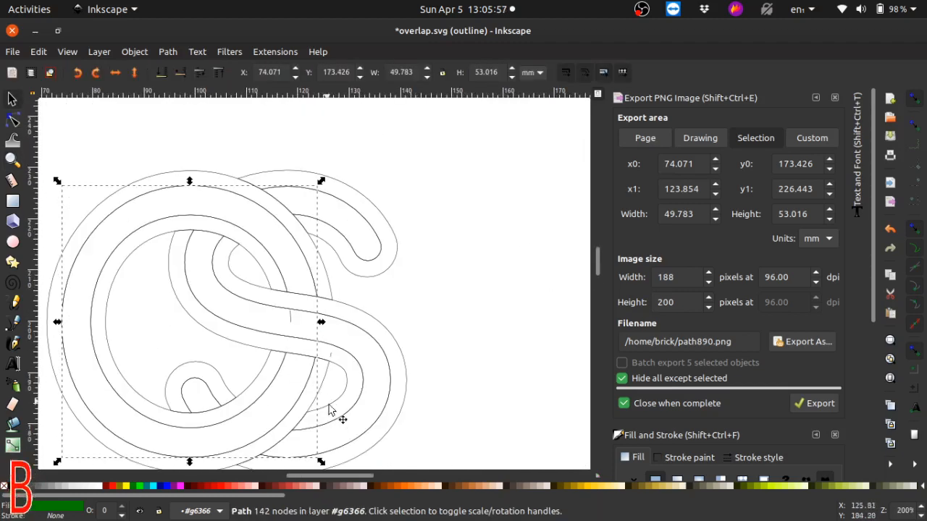
{"action": "scroll", "coordinate": [341, 474], "scroll_direction": "left", "scroll_amount": 2}
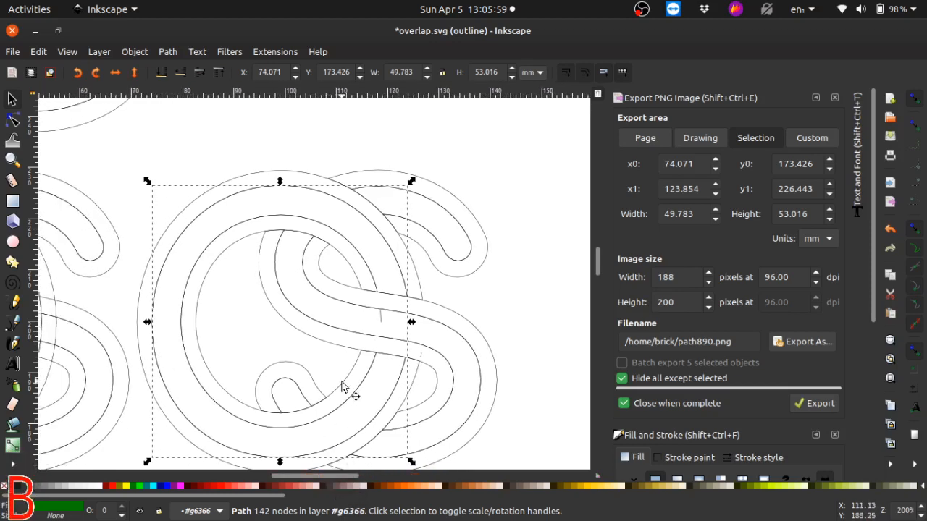
{"action": "scroll", "coordinate": [341, 387], "scroll_direction": "down", "scroll_amount": 2}
{"action": "scroll", "coordinate": [343, 386], "scroll_direction": "up", "scroll_amount": 1}
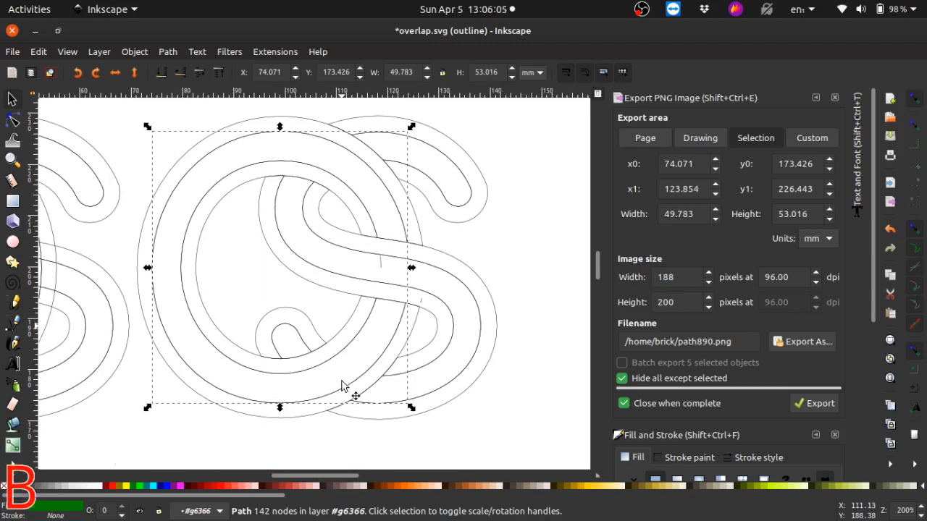
- Return the display mode to Normal and clear the selection
{"action": "left_click", "coordinate": [65, 52]}
{"action": "mouse_move", "coordinate": [75, 67]}
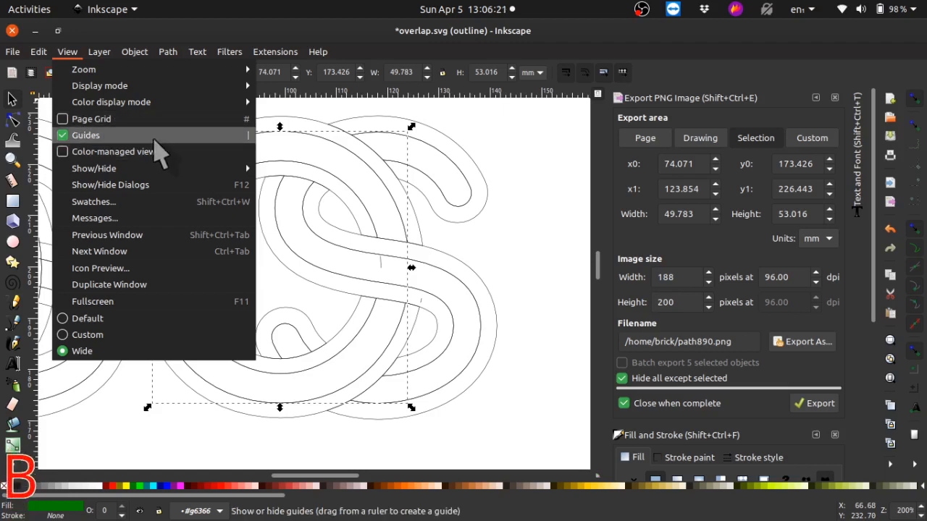
{"action": "mouse_move", "coordinate": [149, 89]}
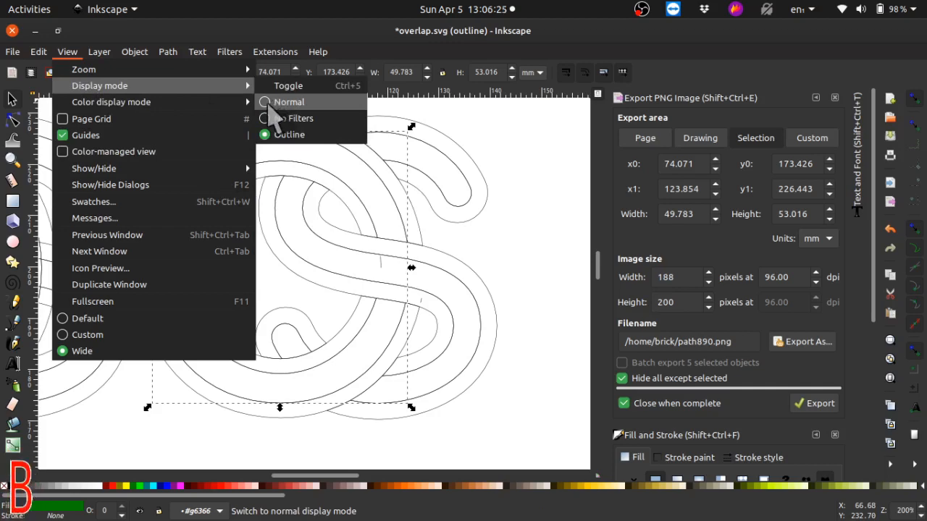
{"action": "left_click", "coordinate": [270, 103]}
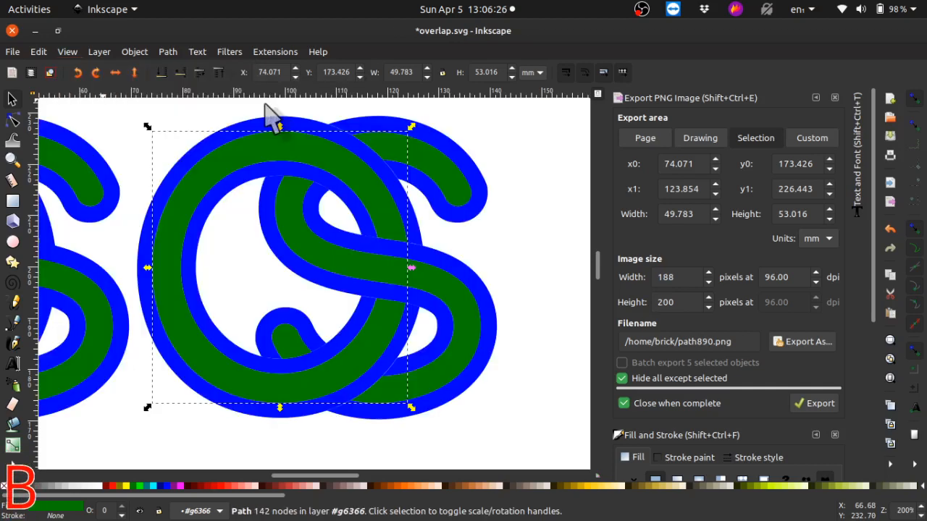
{"action": "left_click", "coordinate": [565, 217]}
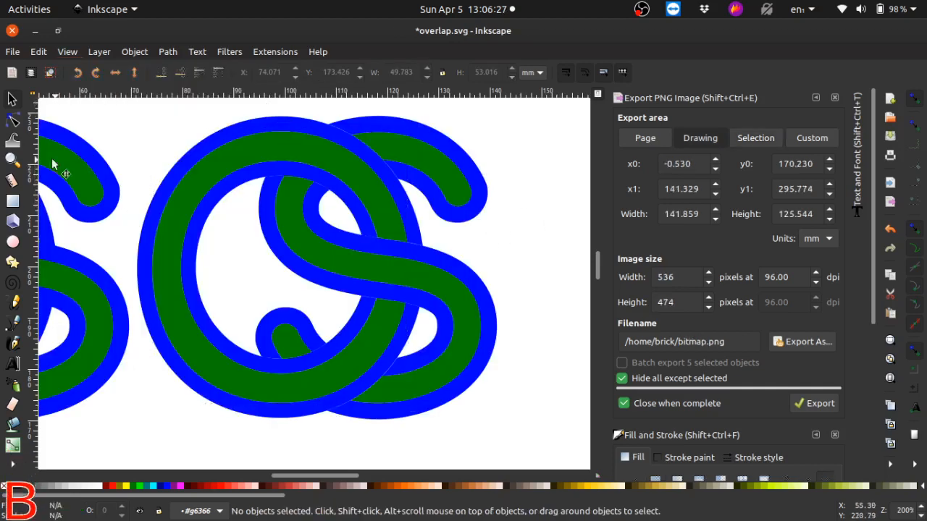
{"action": "left_click", "coordinate": [411, 128]}
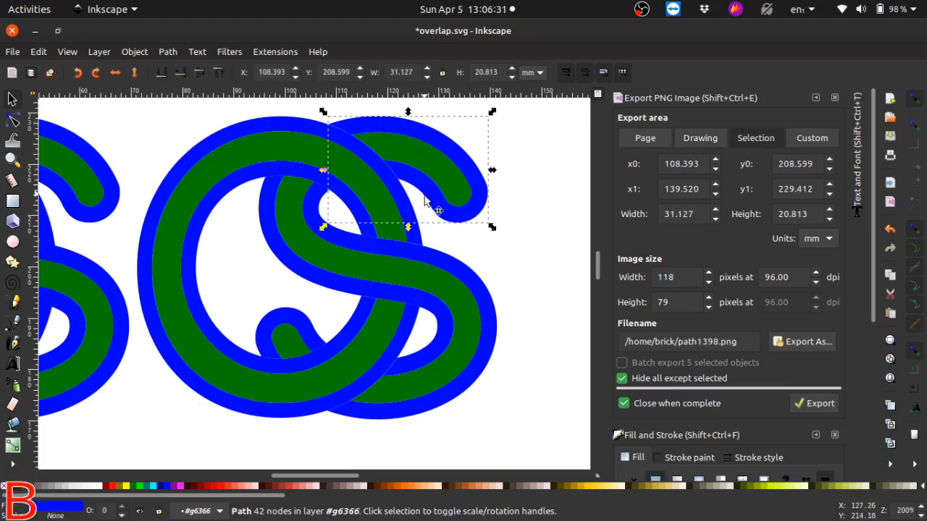
{"action": "left_click", "coordinate": [321, 221], "text": "shift"}
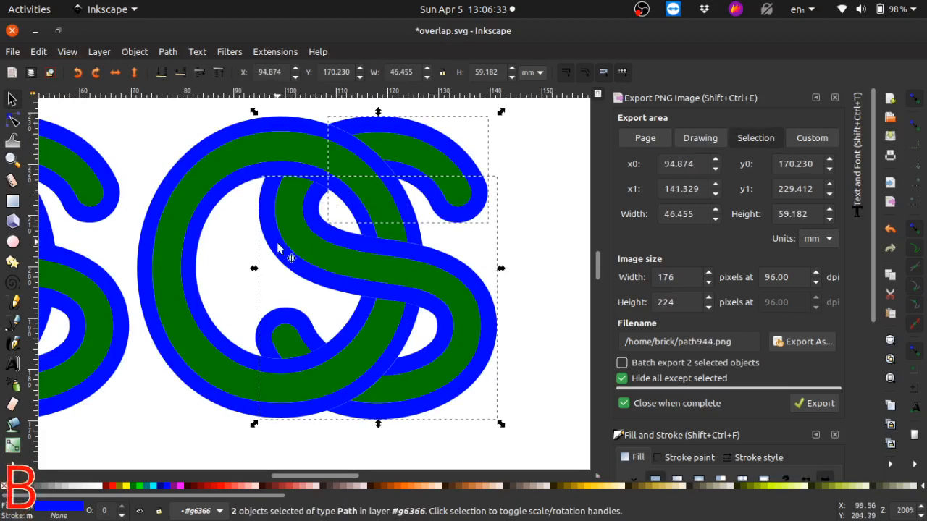
{"action": "left_click", "coordinate": [286, 264], "text": "shift"}
{"action": "left_click", "coordinate": [301, 269], "text": "shift"}
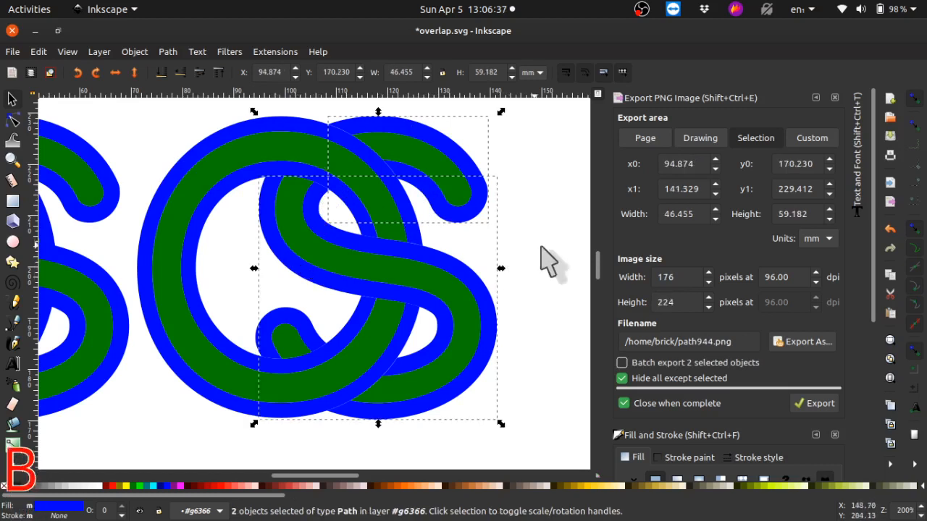
{"action": "left_click", "coordinate": [573, 259]}
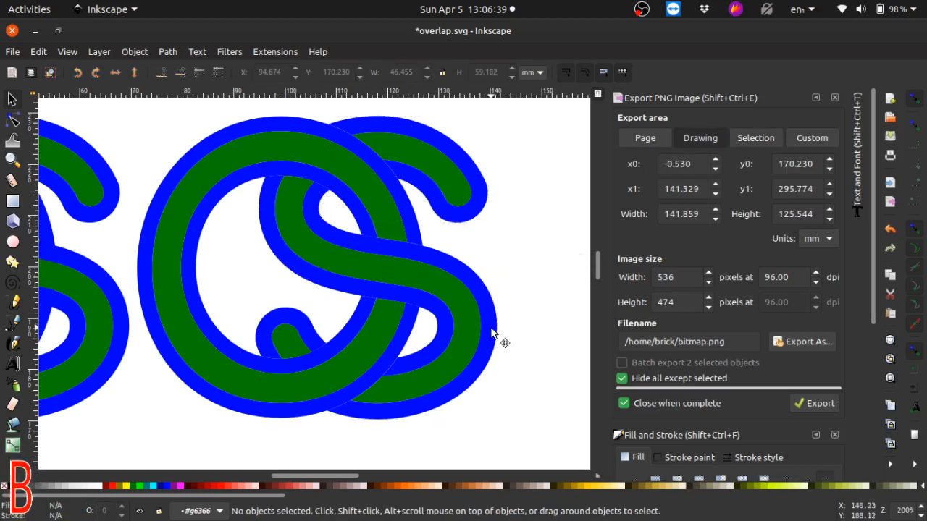
- Recolour the three outline pieces of the S in the cut OS design fuchsia (#FF00FF)
{"action": "left_click", "coordinate": [491, 332]}
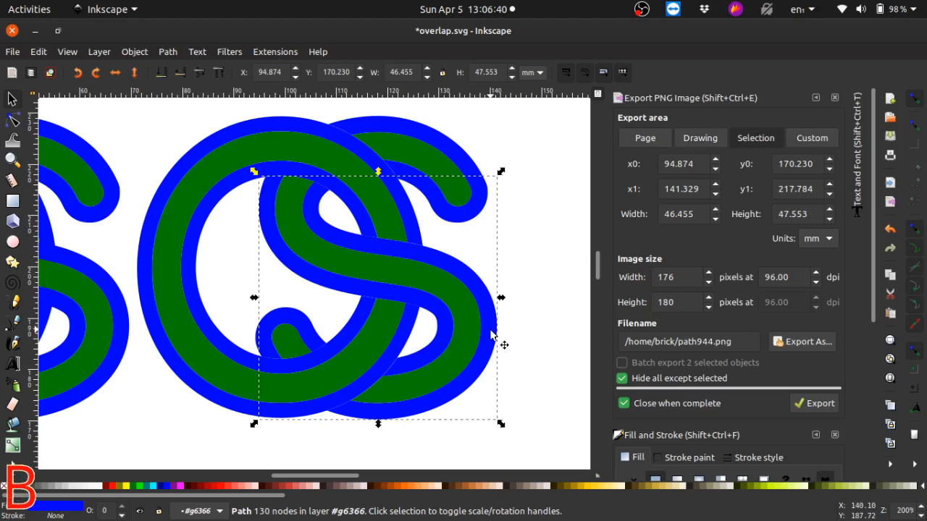
{"action": "left_click", "coordinate": [183, 486]}
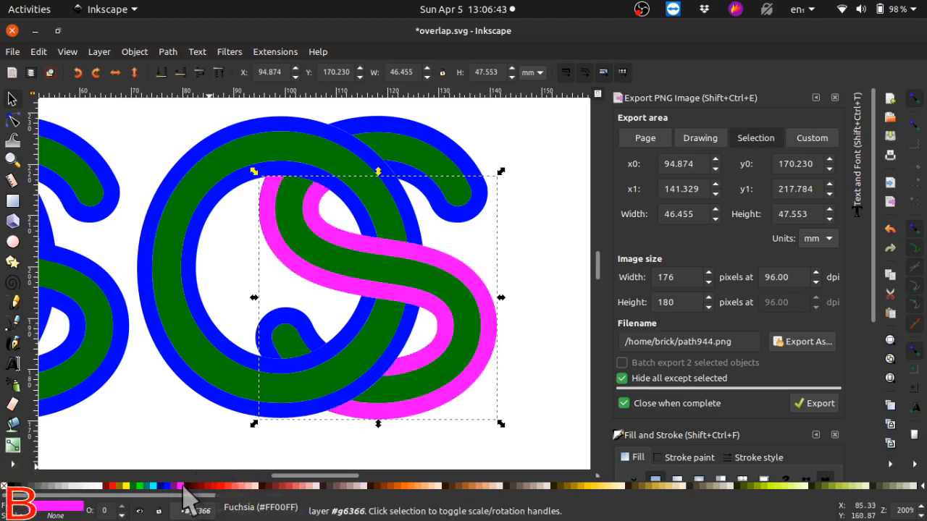
{"action": "left_click", "coordinate": [312, 334], "text": "shift"}
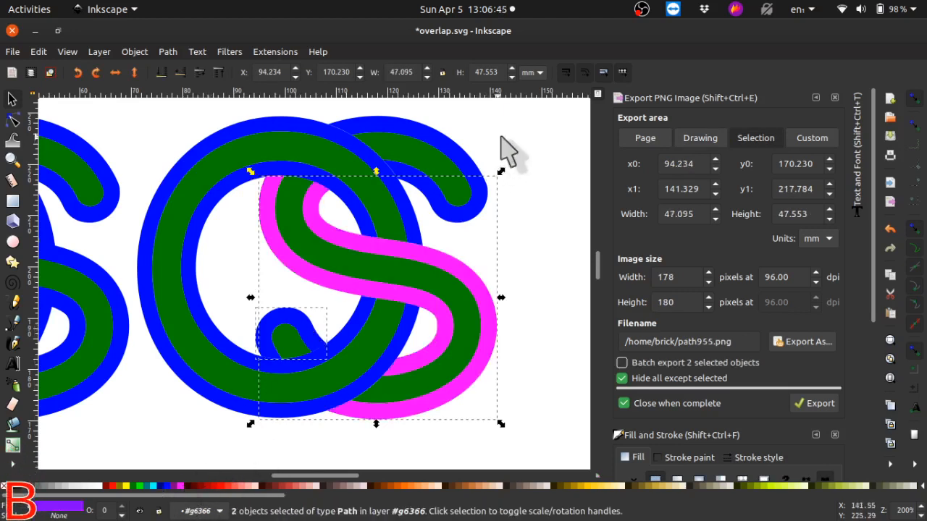
{"action": "left_click", "coordinate": [469, 168], "text": "shift"}
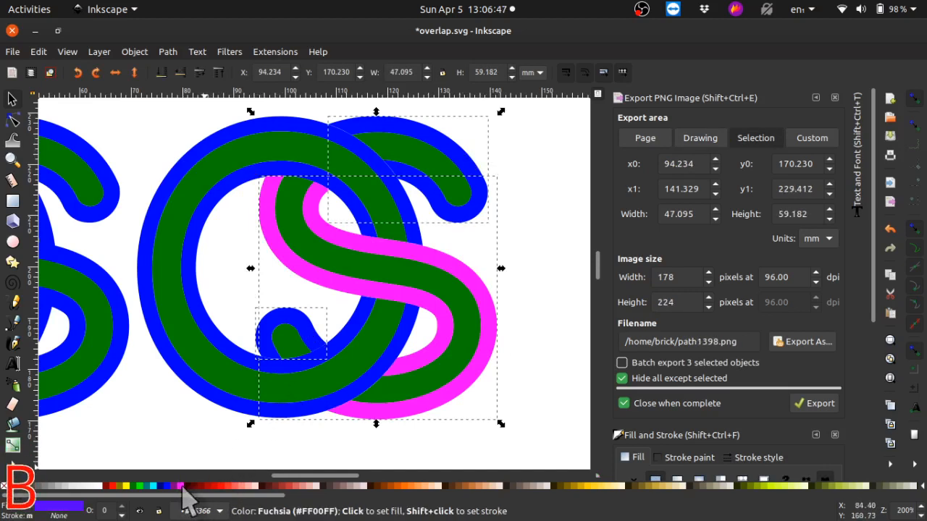
{"action": "left_click", "coordinate": [183, 486]}
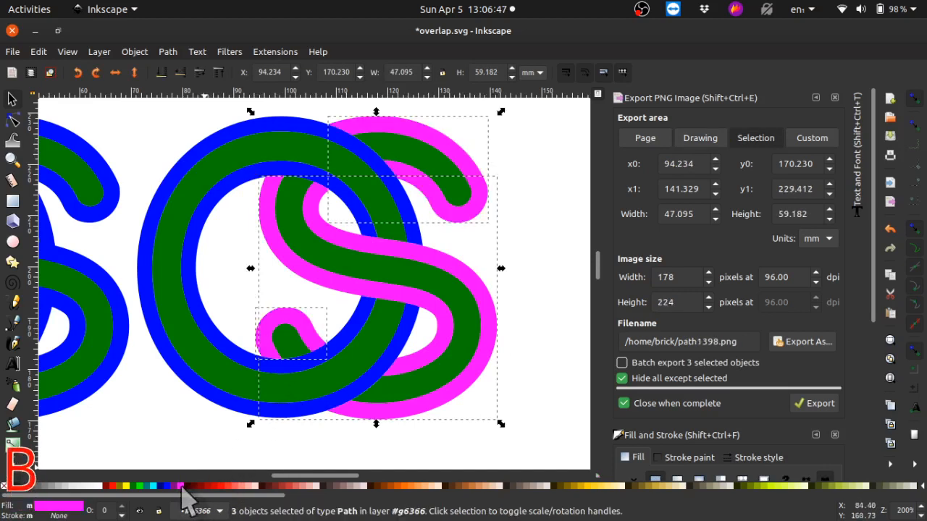
- Recolour the inner and outer outline rings of the cut design's O red (#FF0000)
{"action": "left_click", "coordinate": [224, 196]}
{"action": "left_click", "coordinate": [210, 403], "text": "shift"}
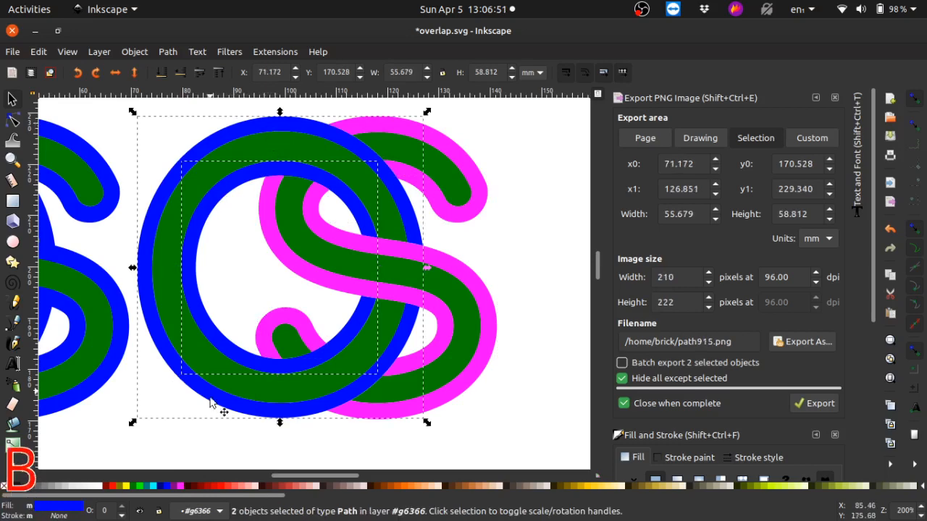
{"action": "left_click", "coordinate": [217, 485]}
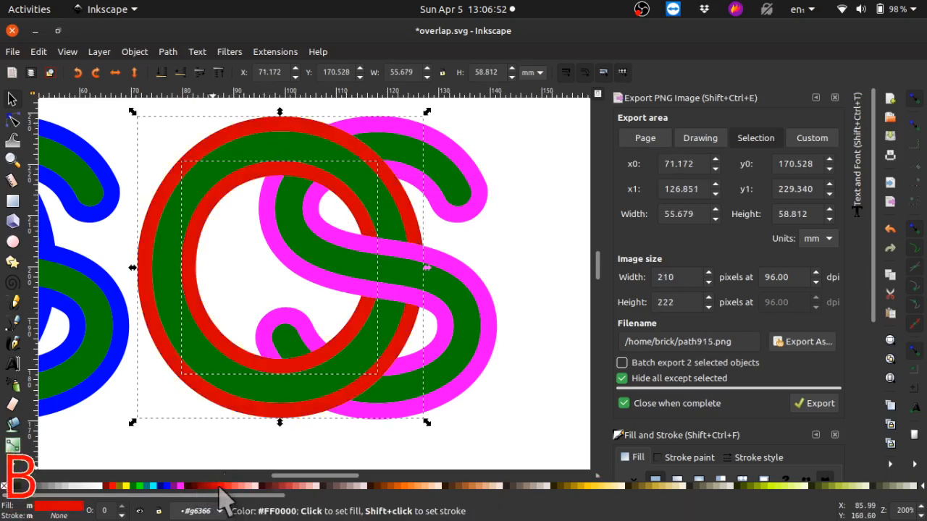
- Recolour the three inner green pieces of the fuchsia-outlined S teal
{"action": "left_click", "coordinate": [542, 257]}
{"action": "left_click", "coordinate": [461, 173]}
{"action": "left_click", "coordinate": [316, 262], "text": "shift"}
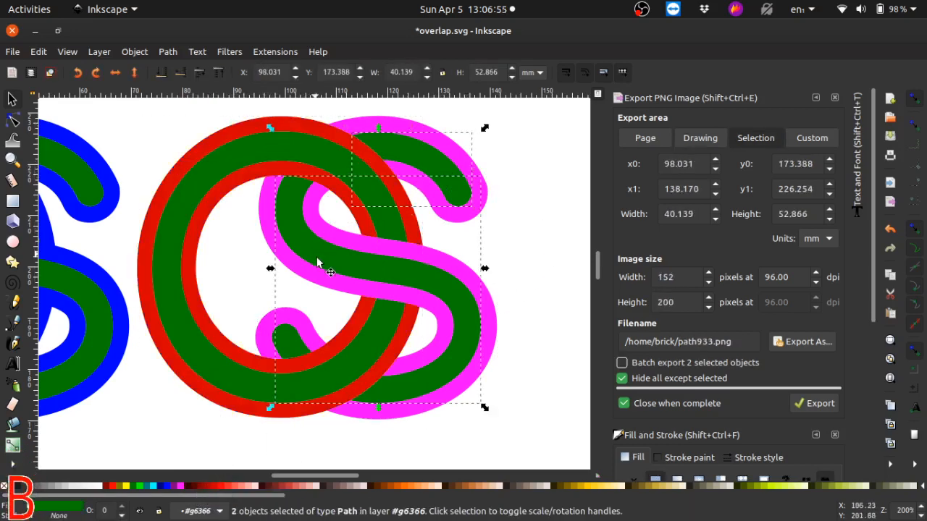
{"action": "left_click", "coordinate": [293, 346], "text": "shift"}
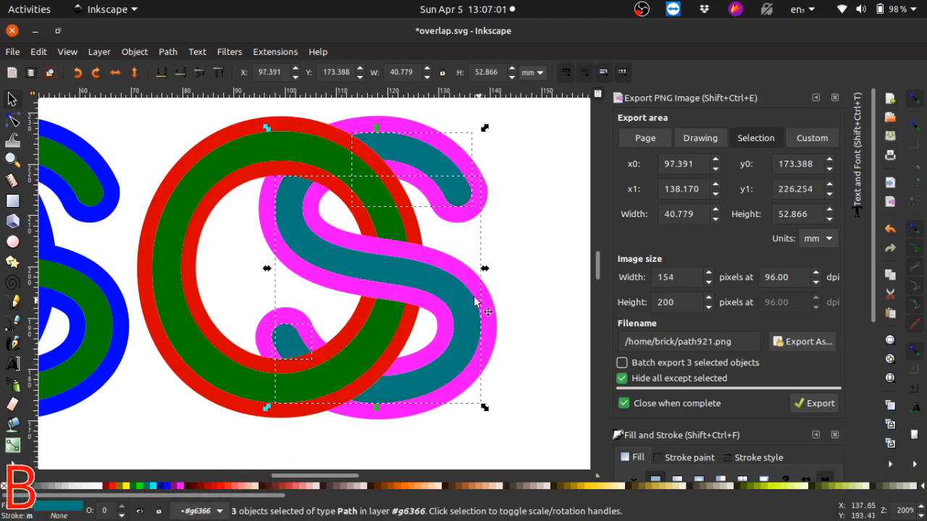
- Recolour the green band of the red-outlined O yellow and clear the selection
{"action": "left_click", "coordinate": [317, 158]}
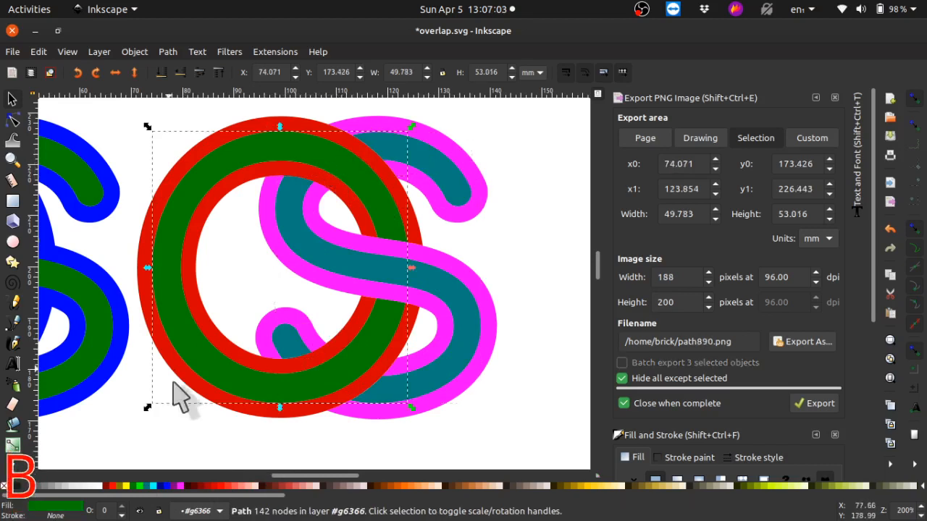
{"action": "left_click", "coordinate": [126, 486]}
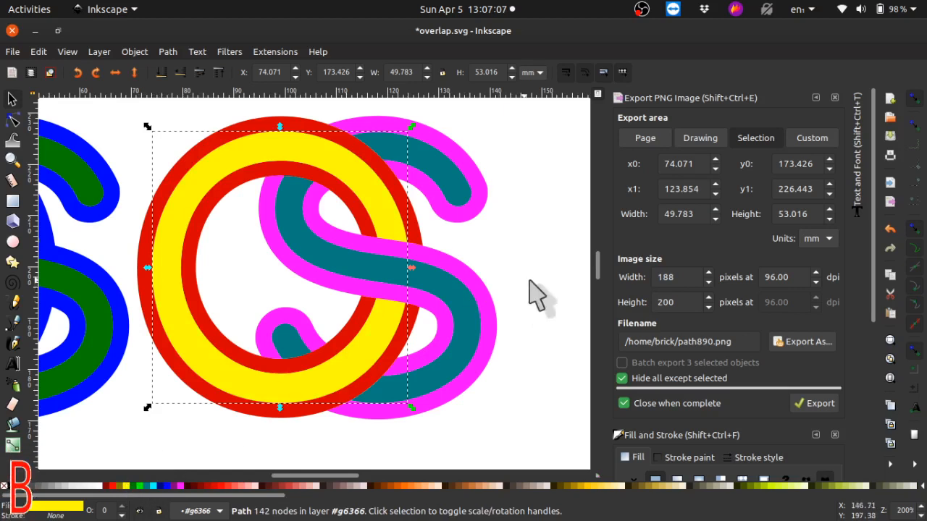
{"action": "key", "text": "Escape"}
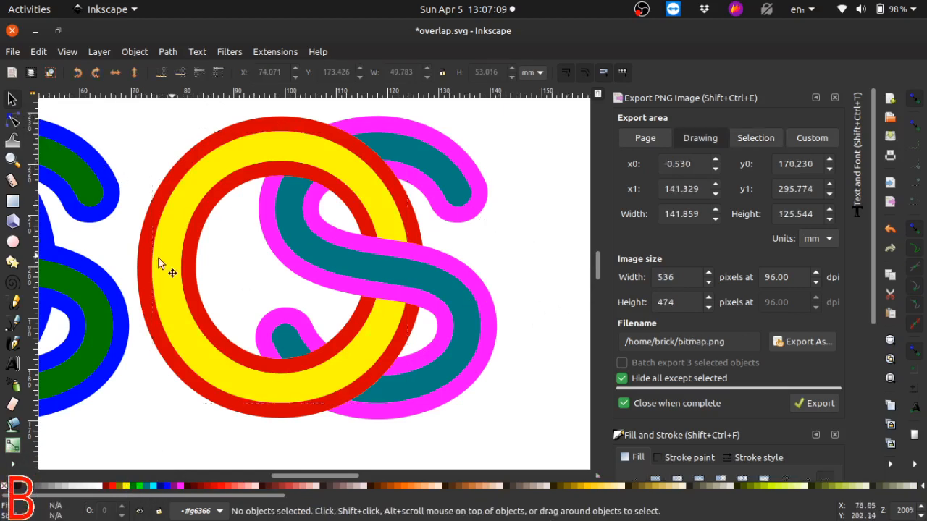
- Move the whole recoloured OS up beside the purple and bright green OS, to about X 79 mm, Y 234 mm
{"action": "left_click", "coordinate": [12, 160]}
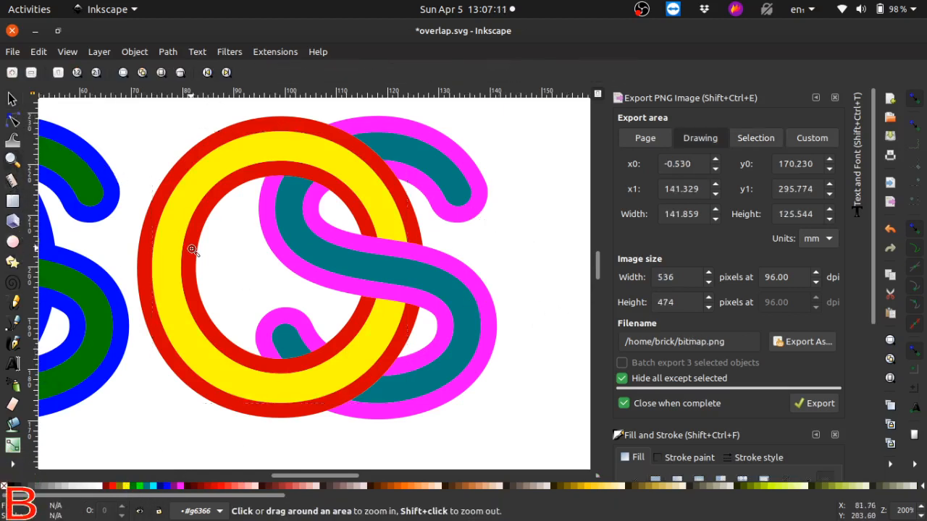
{"action": "key", "text": "super"}
{"action": "left_click", "coordinate": [247, 267]}
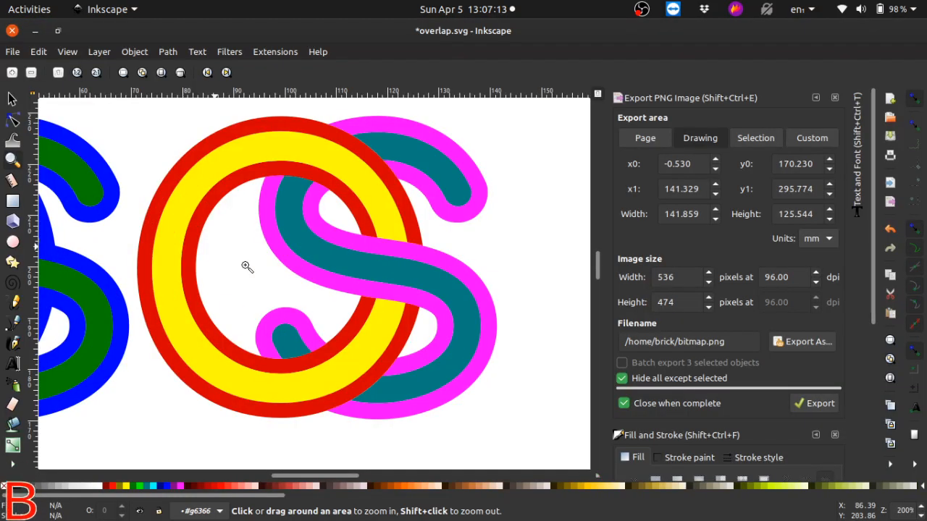
{"action": "left_click", "coordinate": [247, 266], "text": "shift"}
{"action": "left_click", "coordinate": [221, 270], "text": "shift"}
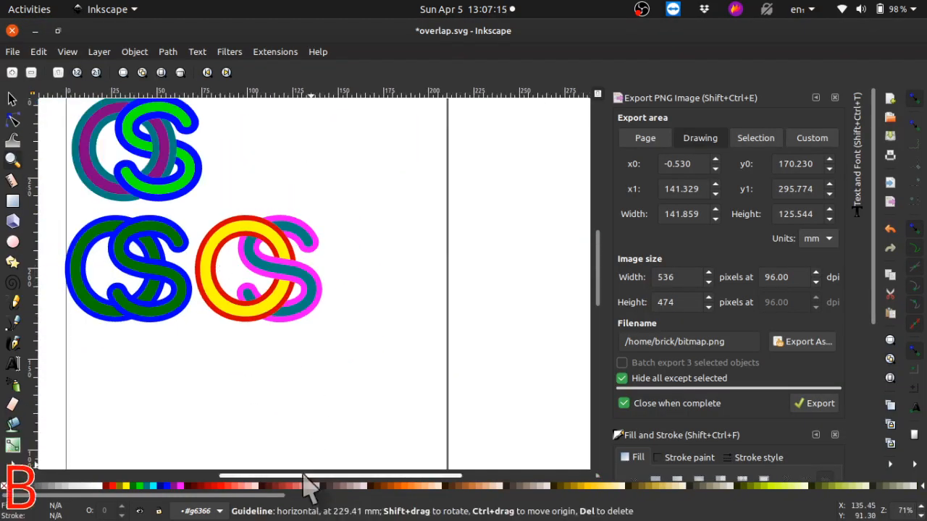
{"action": "left_click", "coordinate": [302, 312]}
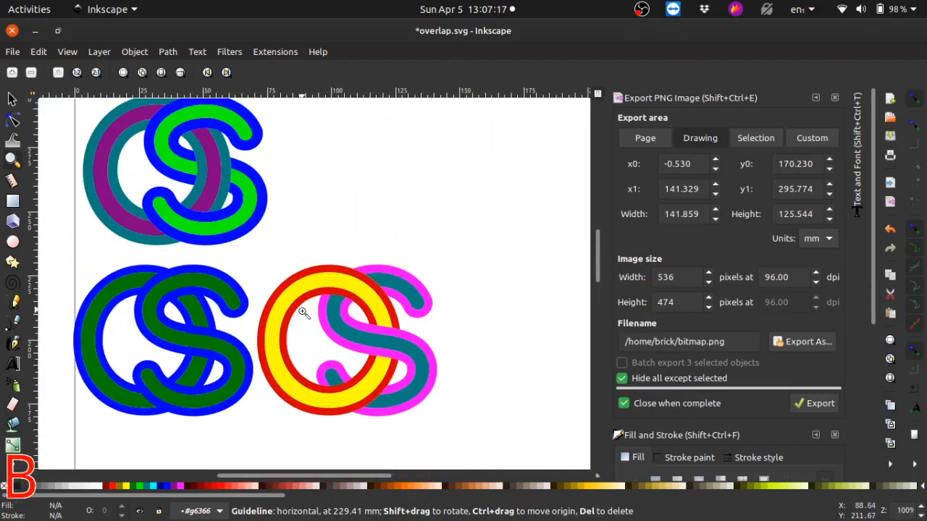
{"action": "scroll", "coordinate": [104, 181], "scroll_direction": "up", "scroll_amount": 1}
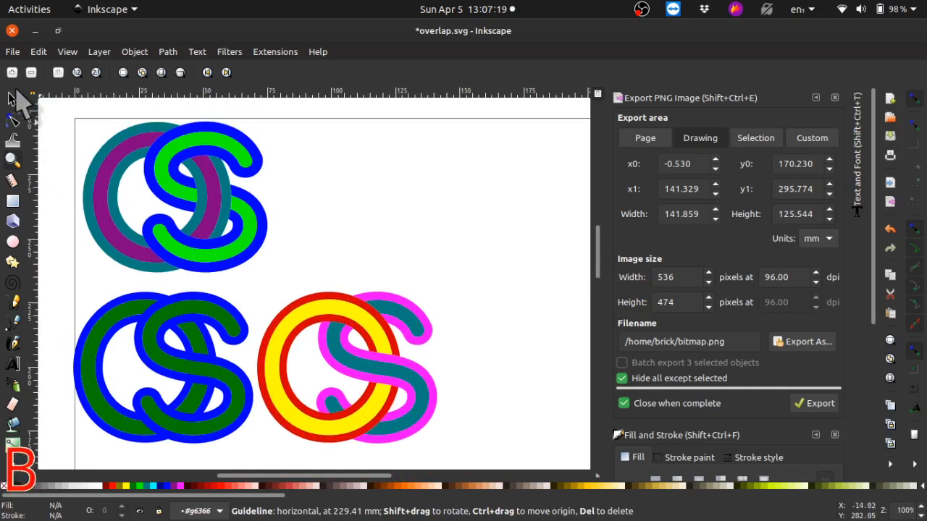
{"action": "left_click", "coordinate": [11, 99]}
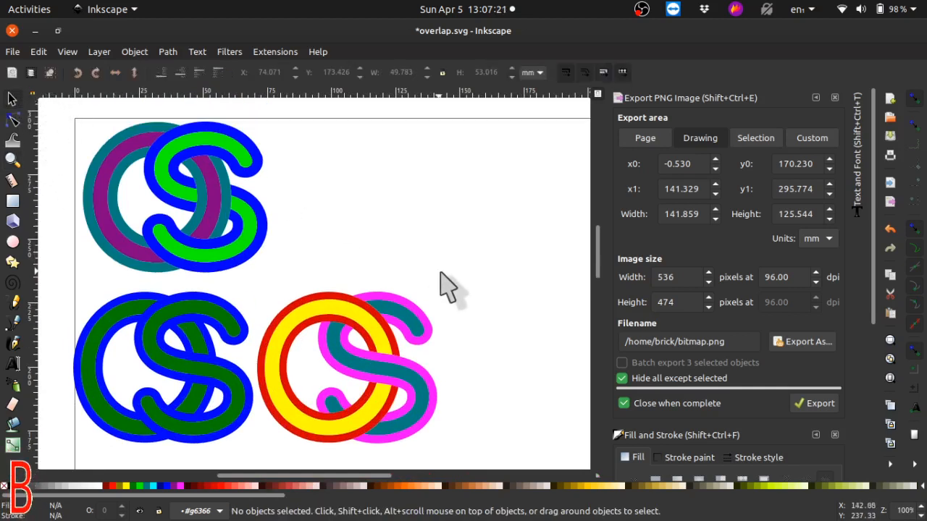
{"action": "left_click_drag", "start_coordinate": [463, 277], "coordinate": [254, 446]}
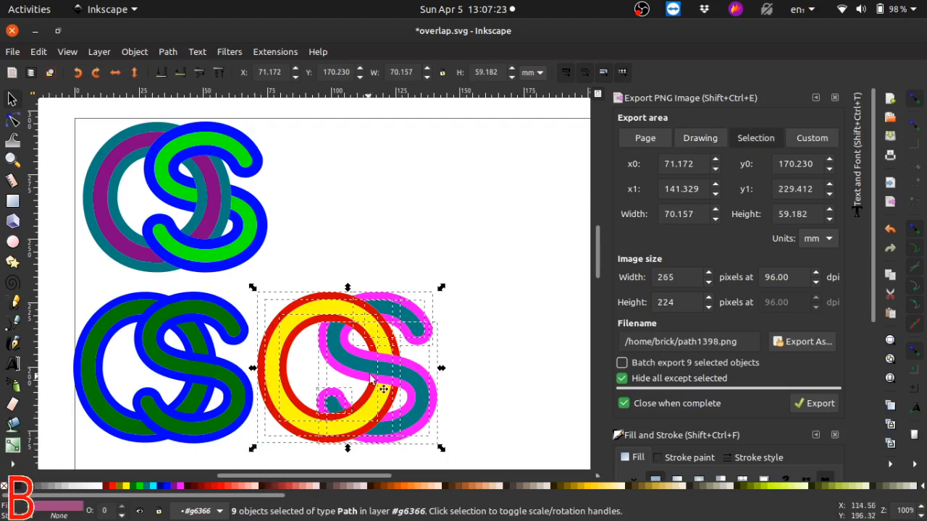
{"action": "mouse_move", "coordinate": [367, 364]}
{"action": "left_mouse_down"}
{"action": "mouse_move", "coordinate": [380, 206]}
{"action": "mouse_move", "coordinate": [389, 200]}
{"action": "left_mouse_up"}
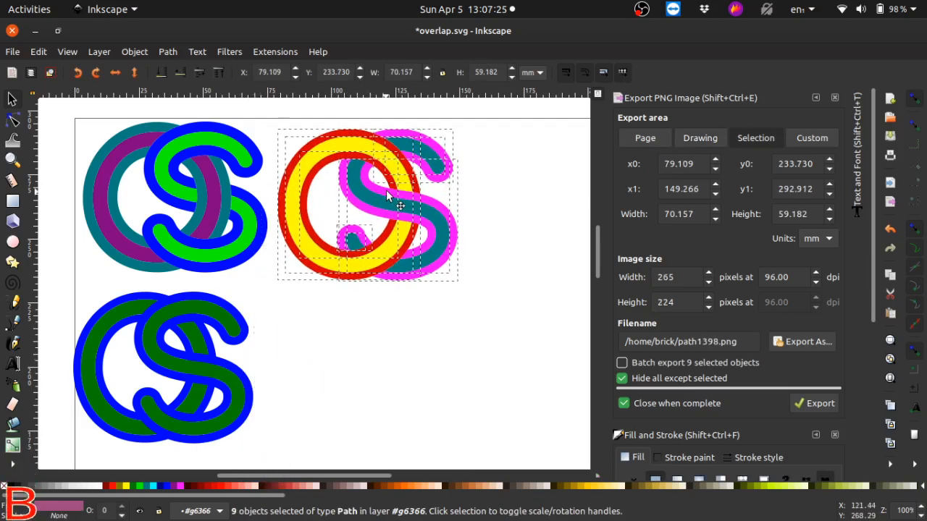
{"action": "left_click", "coordinate": [456, 357]}
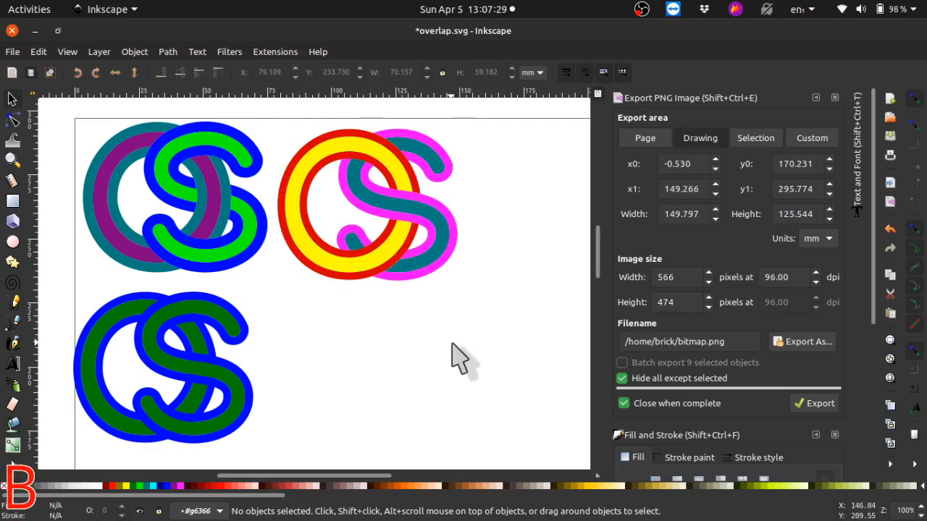
- Move the green OS with blue outlines below and between the other two designs, to about X 45 mm, Y 169 mm
{"action": "left_click_drag", "start_coordinate": [61, 281], "coordinate": [263, 434]}
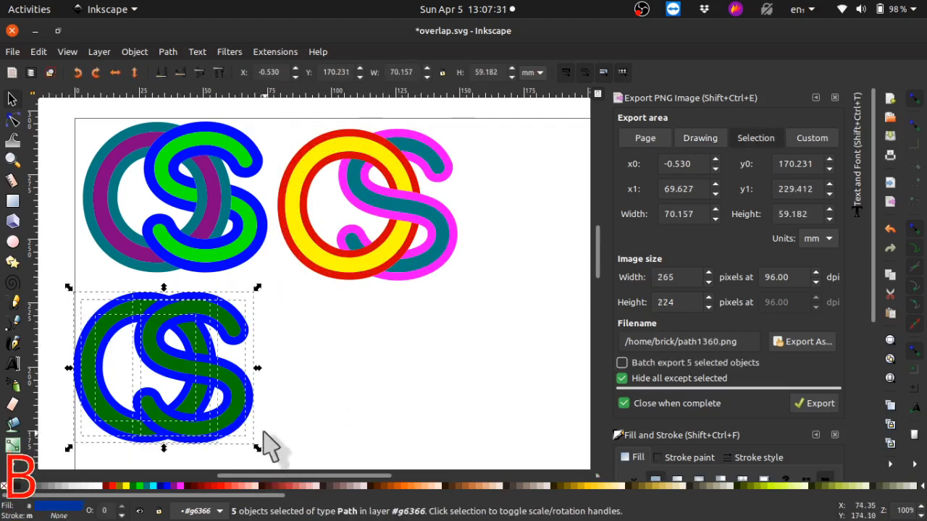
{"action": "left_click_drag", "start_coordinate": [173, 332], "coordinate": [289, 335]}
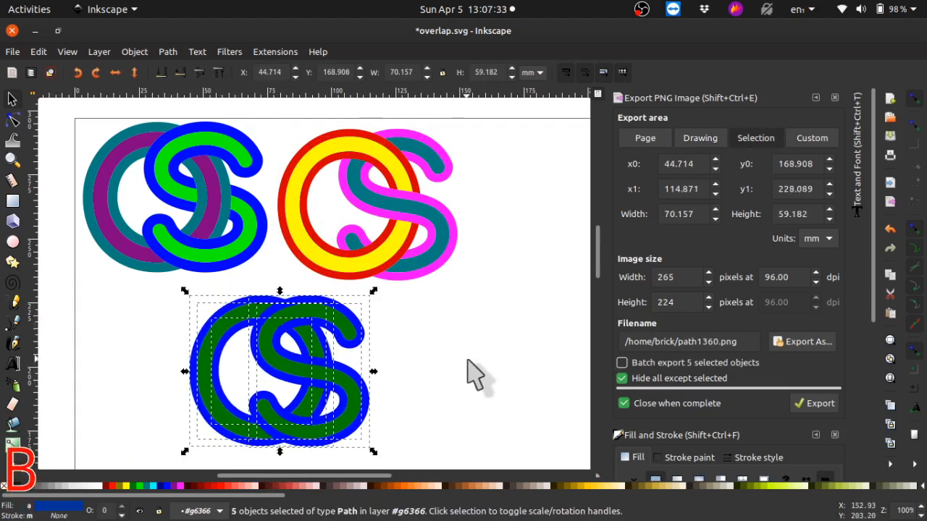
{"action": "left_click", "coordinate": [474, 373]}
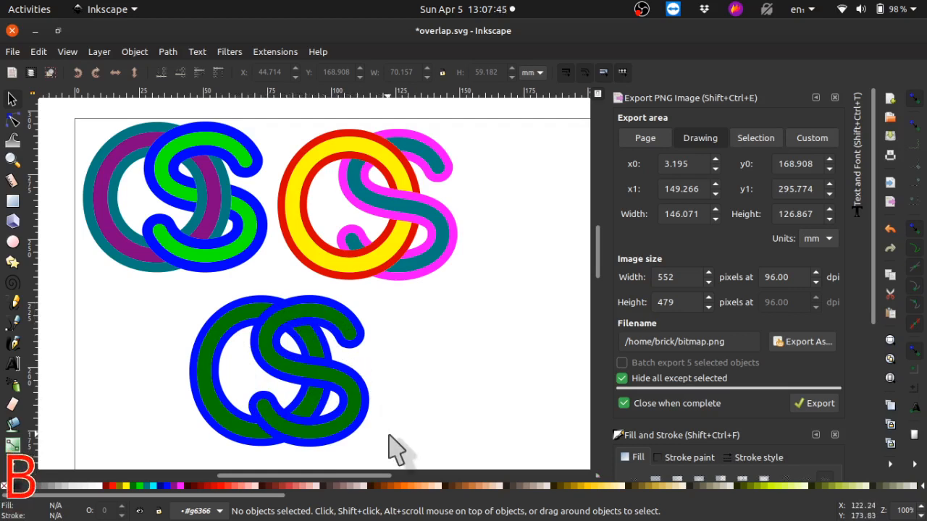
- Duplicate all pieces of the green and blue OS and unite the copy into one solid silhouette
{"action": "scroll", "coordinate": [391, 441], "scroll_direction": "down", "scroll_amount": 1}
{"action": "mouse_move", "coordinate": [394, 431]}
{"action": "left_mouse_down"}
{"action": "mouse_move", "coordinate": [196, 329]}
{"action": "mouse_move", "coordinate": [136, 269]}
{"action": "left_mouse_up"}
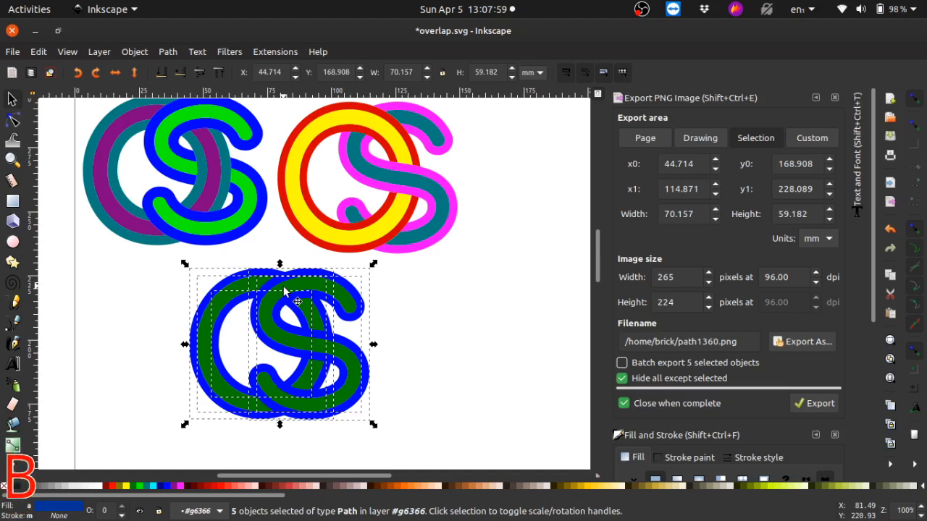
{"action": "left_click", "coordinate": [39, 51]}
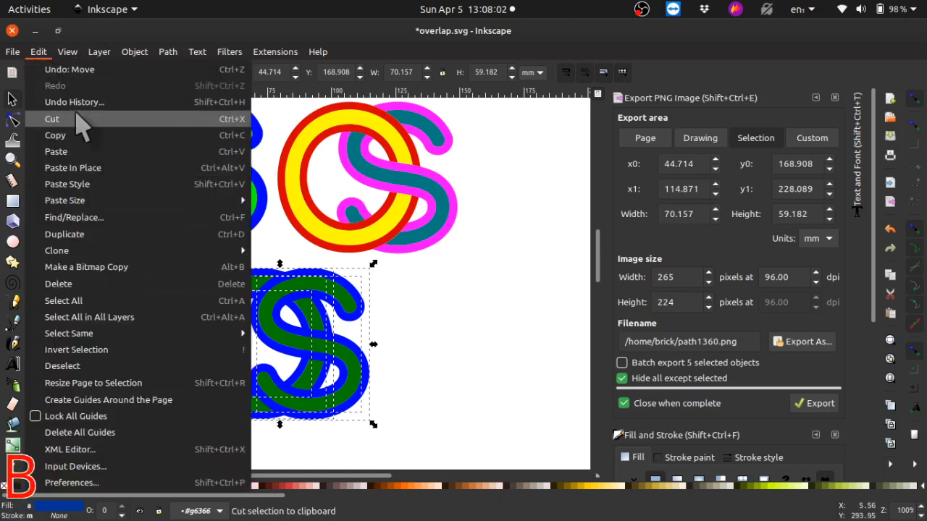
{"action": "left_click", "coordinate": [81, 234]}
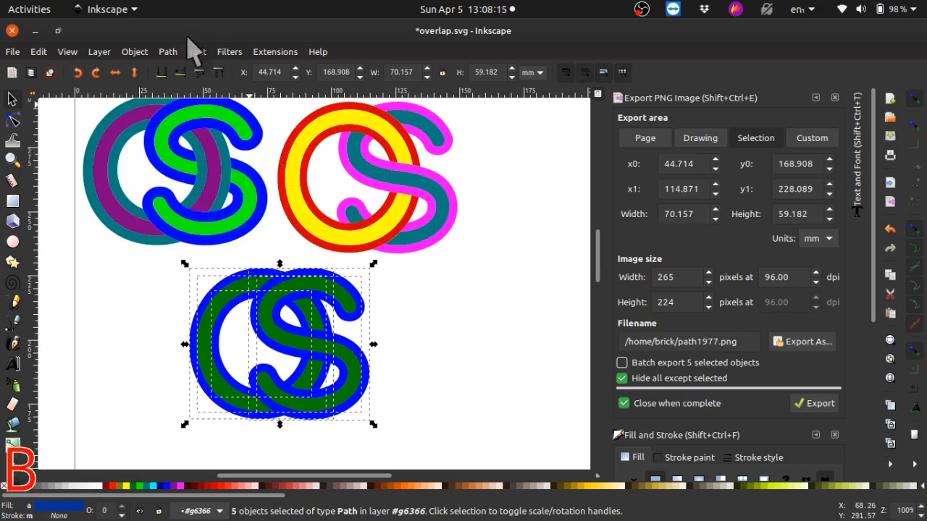
{"action": "left_click", "coordinate": [167, 52]}
{"action": "left_click", "coordinate": [215, 142]}
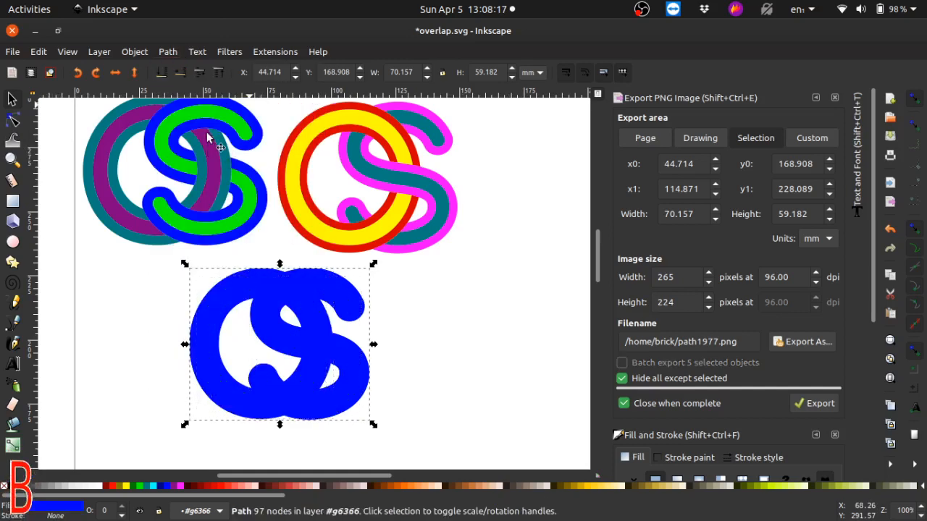
- Select the inner pieces of the recoloured OS, including the S's teal parts and the O's yellow band
{"action": "left_click", "coordinate": [443, 388]}
{"action": "left_click", "coordinate": [429, 190]}
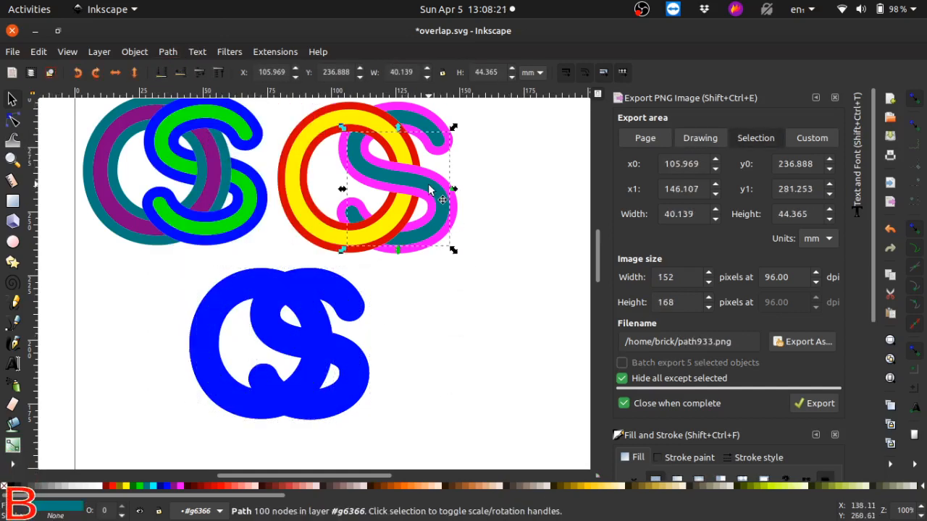
{"action": "left_click", "coordinate": [418, 128], "text": "shift"}
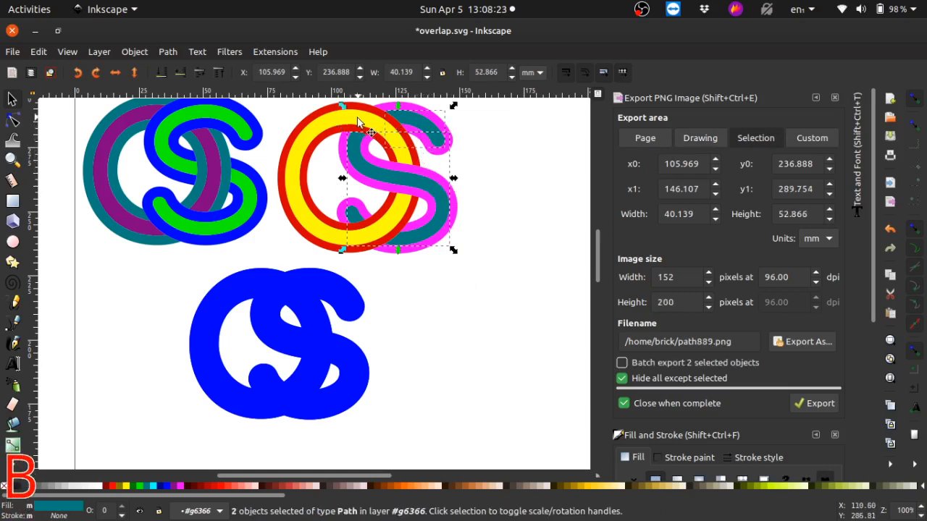
{"action": "left_click", "coordinate": [357, 223], "text": "shift"}
{"action": "left_click", "coordinate": [292, 188], "text": "shift"}
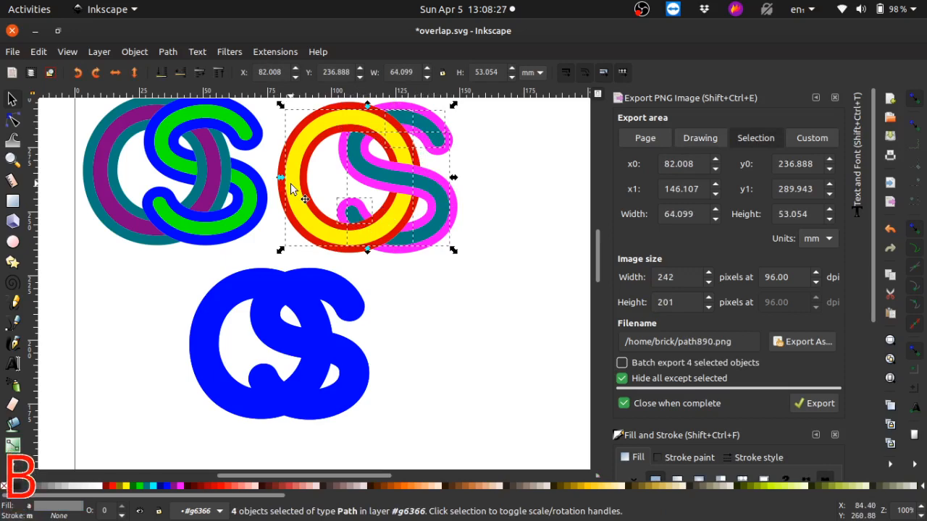
- Try to move the selected inner pieces onto the blue silhouette, and undo the move
{"action": "left_click_drag", "start_coordinate": [357, 123], "coordinate": [272, 312]}
{"action": "left_click", "coordinate": [38, 52]}
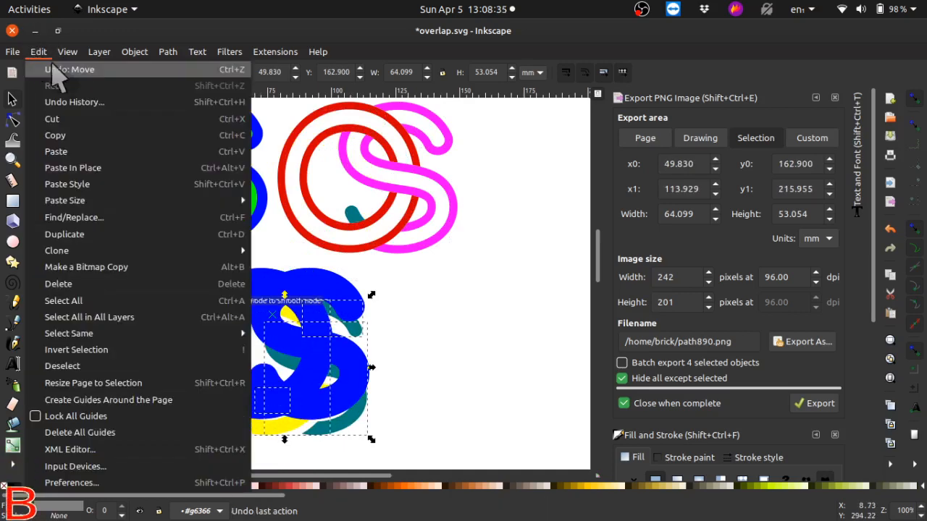
{"action": "left_click", "coordinate": [52, 66]}
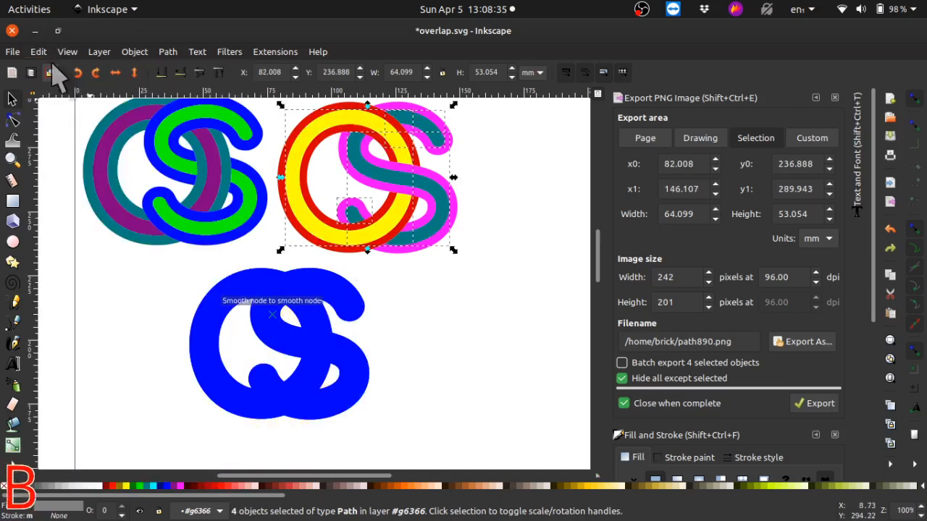
- Raise the selected inner pieces of the recoloured OS to the top, try moving them onto the blue silhouette, and undo the move
{"action": "left_click", "coordinate": [360, 210], "text": "shift"}
{"action": "left_click", "coordinate": [358, 217], "text": "shift"}
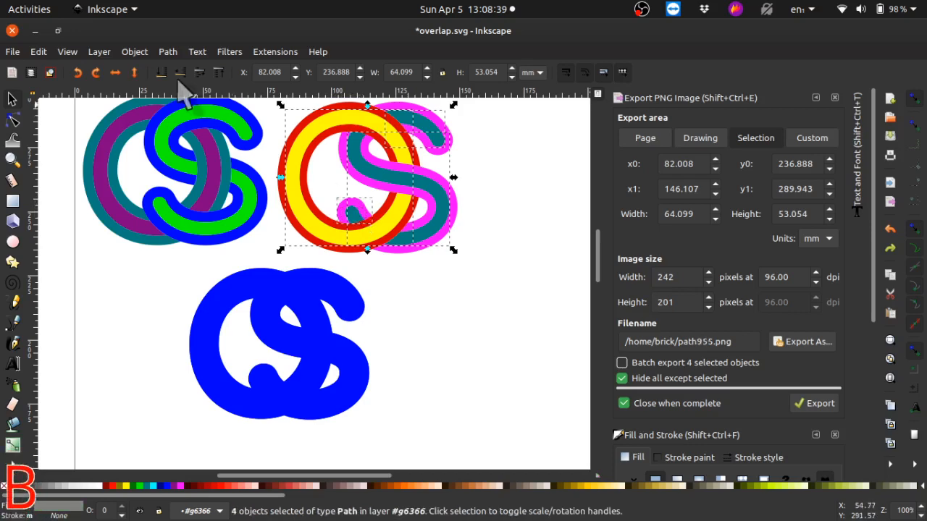
{"action": "left_click", "coordinate": [136, 53]}
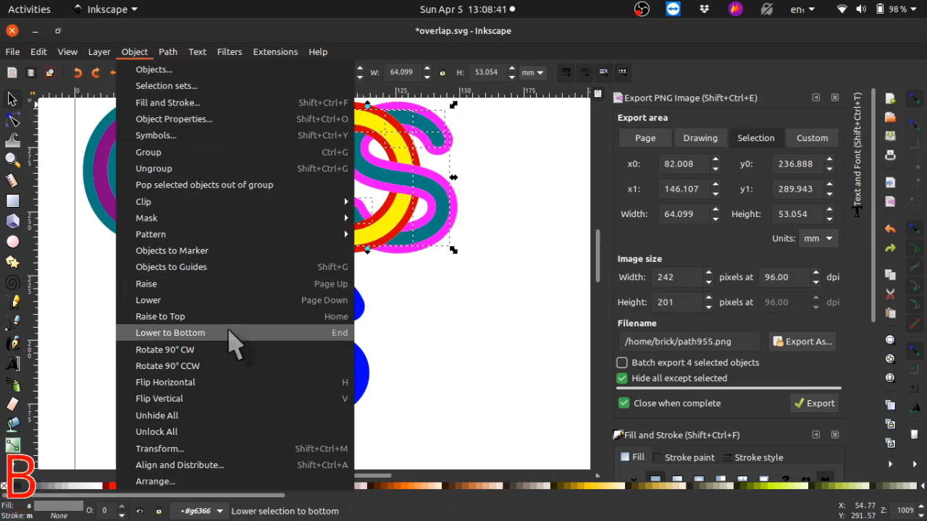
{"action": "left_click", "coordinate": [221, 323]}
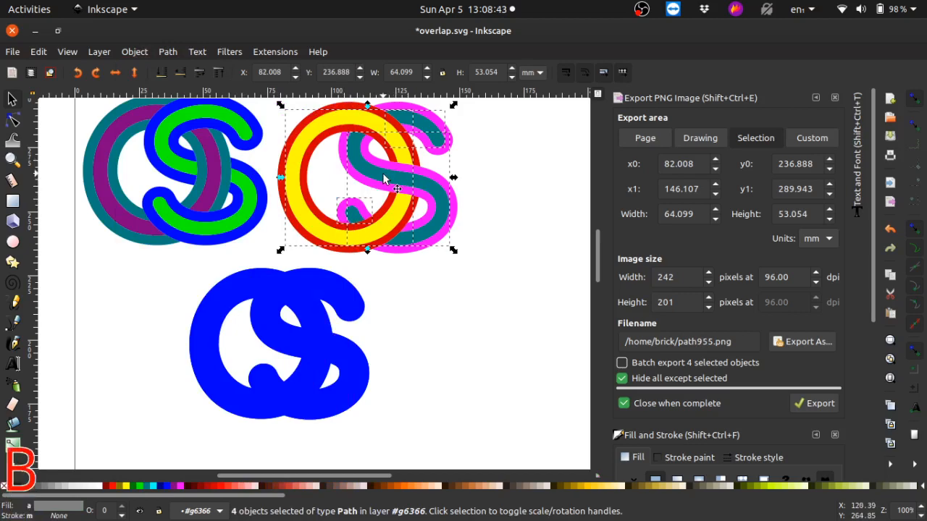
{"action": "left_click_drag", "start_coordinate": [383, 175], "coordinate": [313, 301]}
{"action": "left_click_drag", "start_coordinate": [281, 348], "coordinate": [269, 379]}
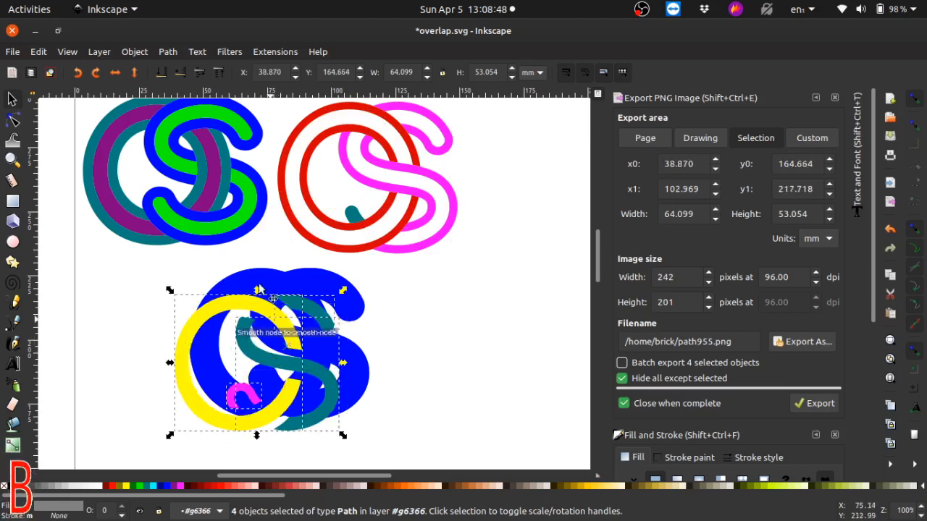
{"action": "left_click", "coordinate": [38, 51]}
{"action": "left_click", "coordinate": [58, 70]}
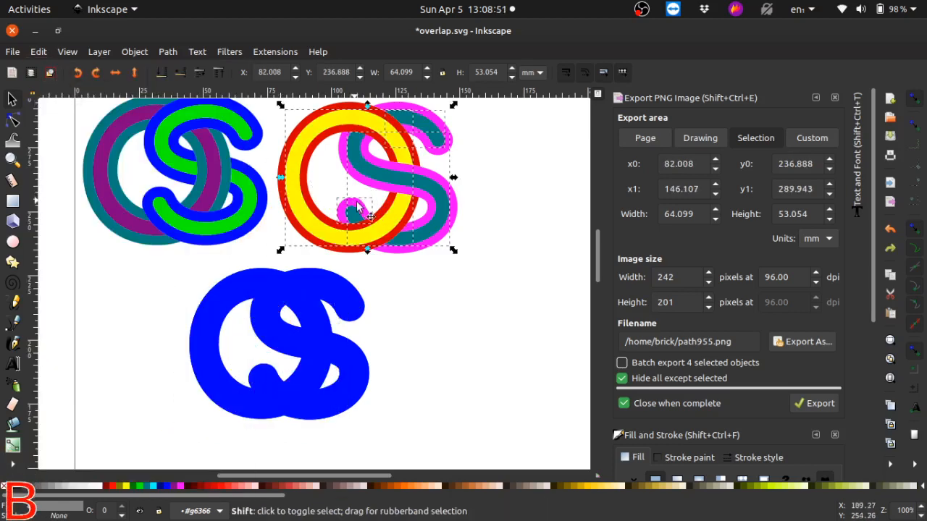
- Reselect four pieces of the recoloured OS, try moving them onto the blue silhouette, and undo the move
{"action": "key", "text": "shift"}
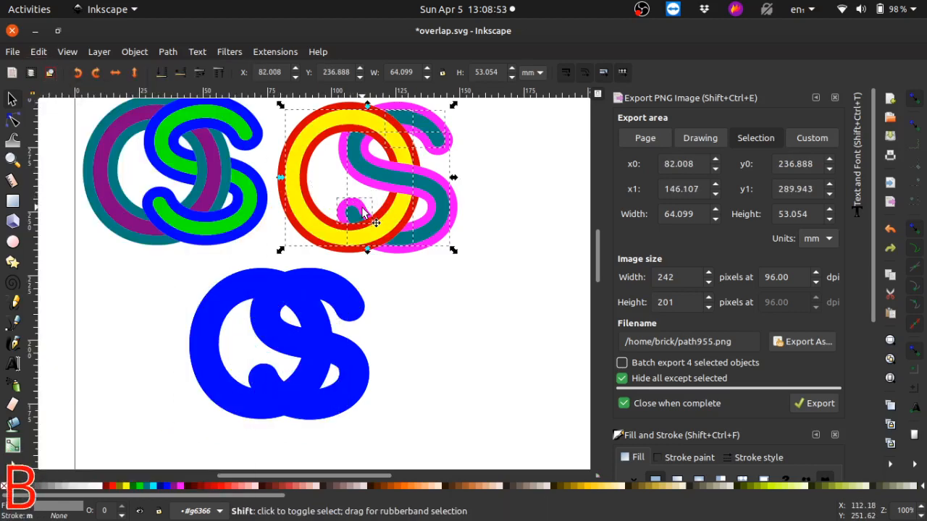
{"action": "left_click", "coordinate": [466, 325]}
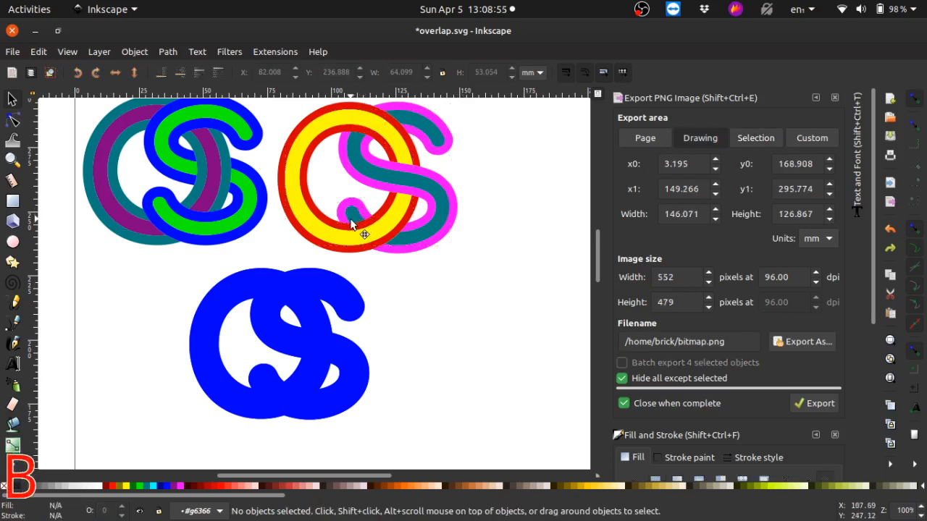
{"action": "left_click", "coordinate": [351, 224]}
{"action": "left_click", "coordinate": [421, 242], "text": "shift"}
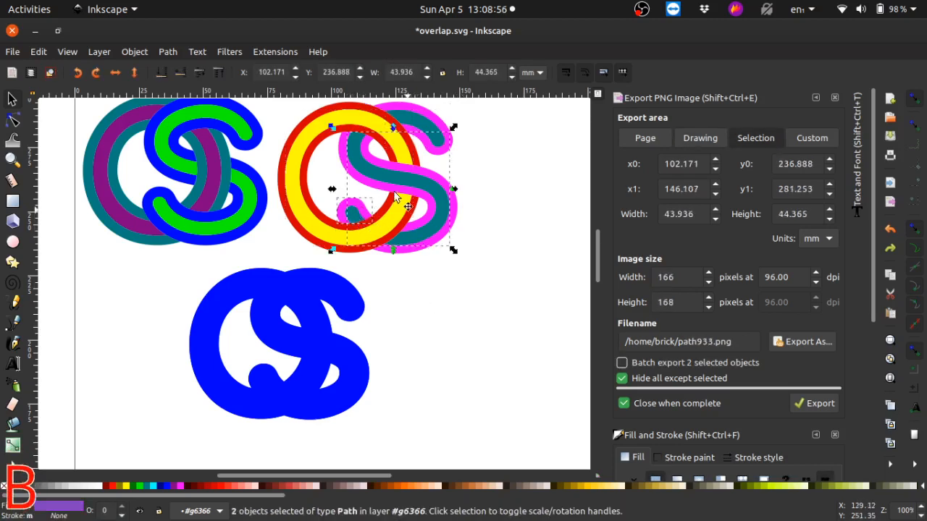
{"action": "left_click", "coordinate": [426, 128], "text": "shift"}
{"action": "left_click", "coordinate": [360, 124], "text": "shift"}
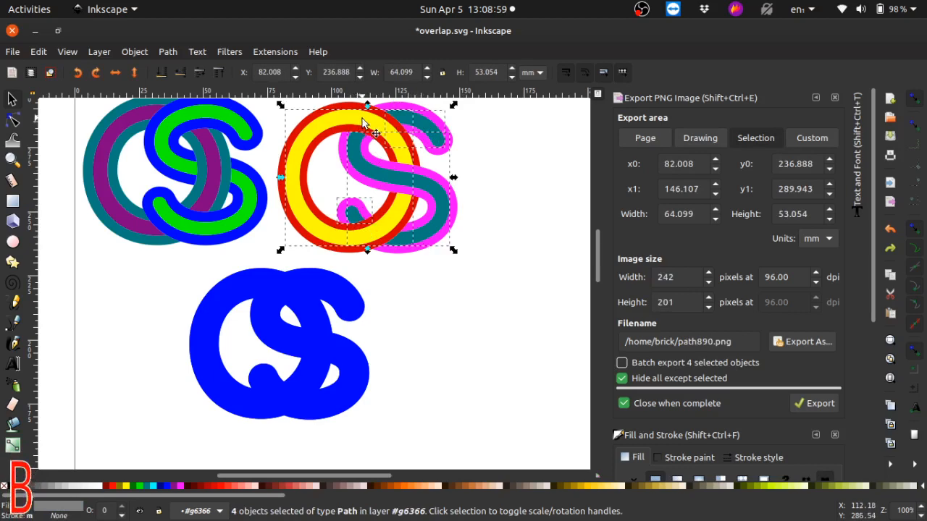
{"action": "left_click", "coordinate": [135, 52]}
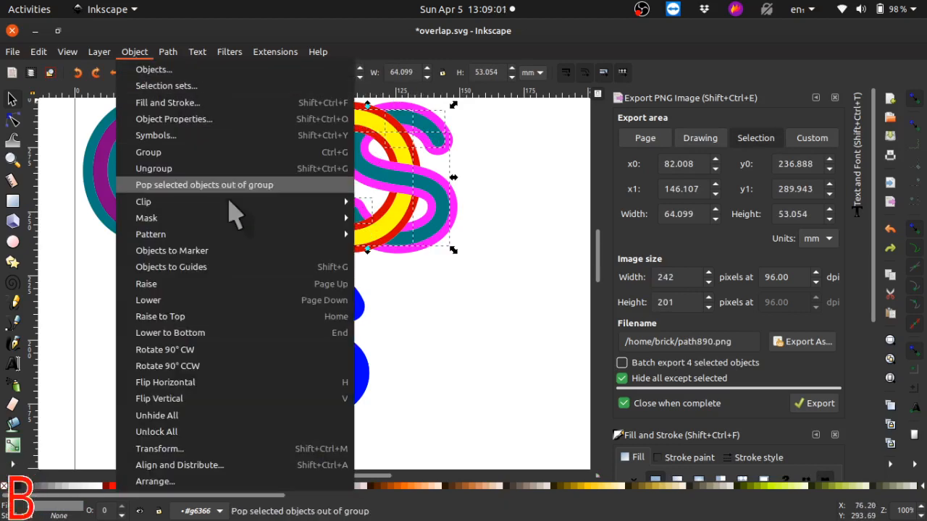
{"action": "left_click", "coordinate": [214, 301]}
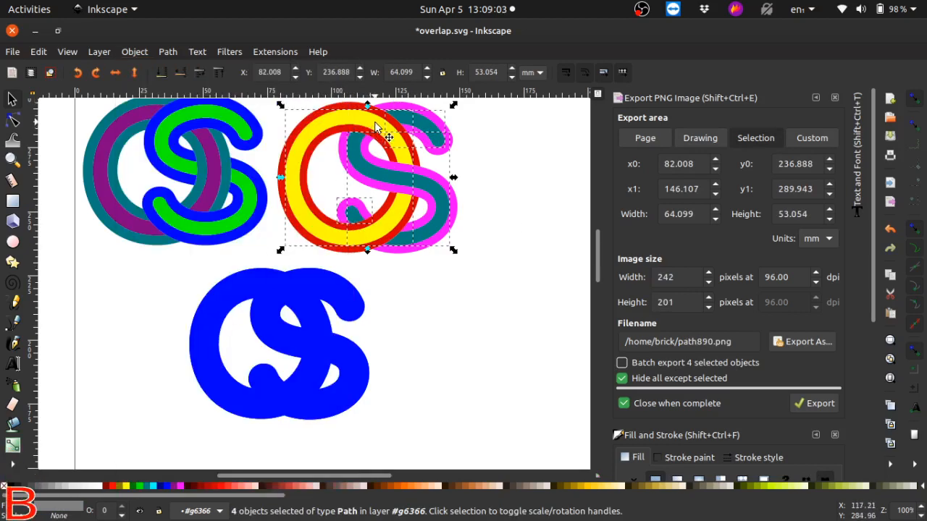
{"action": "left_click_drag", "start_coordinate": [280, 294], "coordinate": [276, 313]}
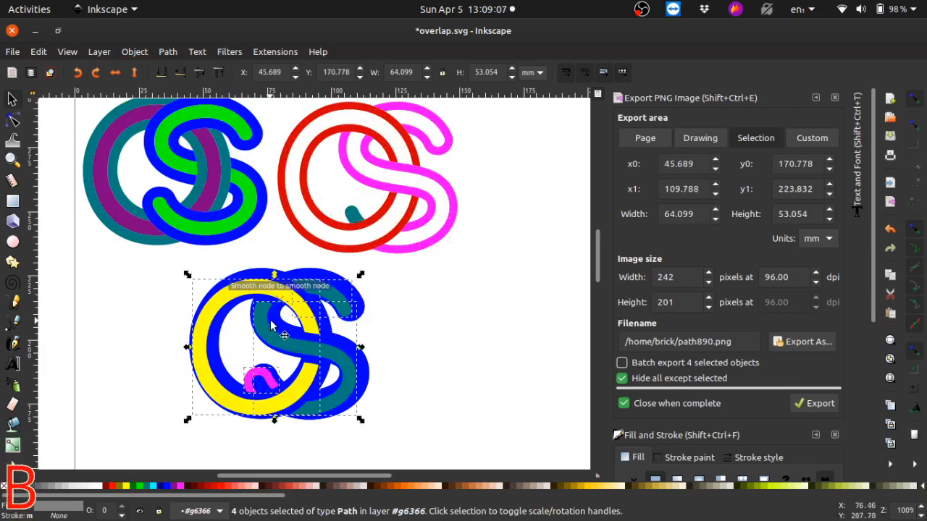
{"action": "left_click", "coordinate": [38, 52]}
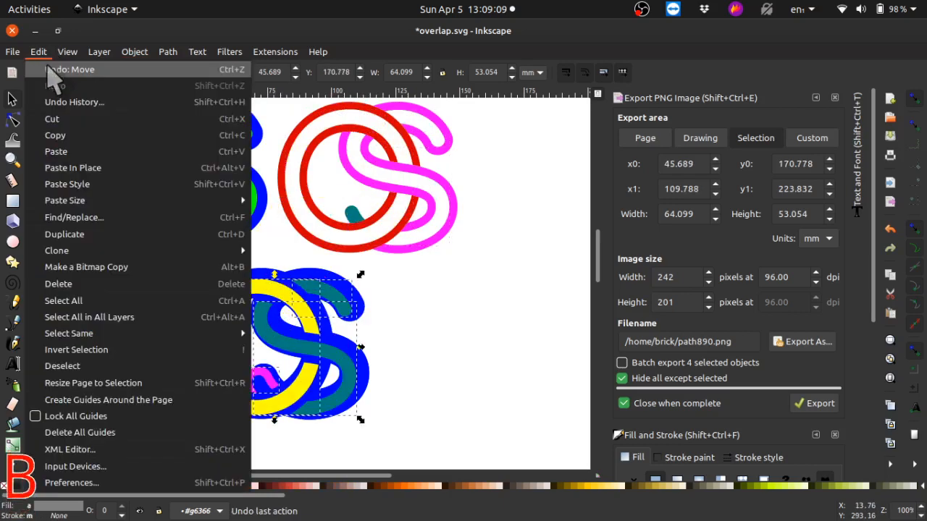
{"action": "left_click", "coordinate": [43, 68]}
- Select the S's three teal inner pieces, including its small lower end, plus the O's yellow band, and raise them to the top
{"action": "left_click", "coordinate": [409, 294]}
{"action": "left_click", "coordinate": [351, 214]}
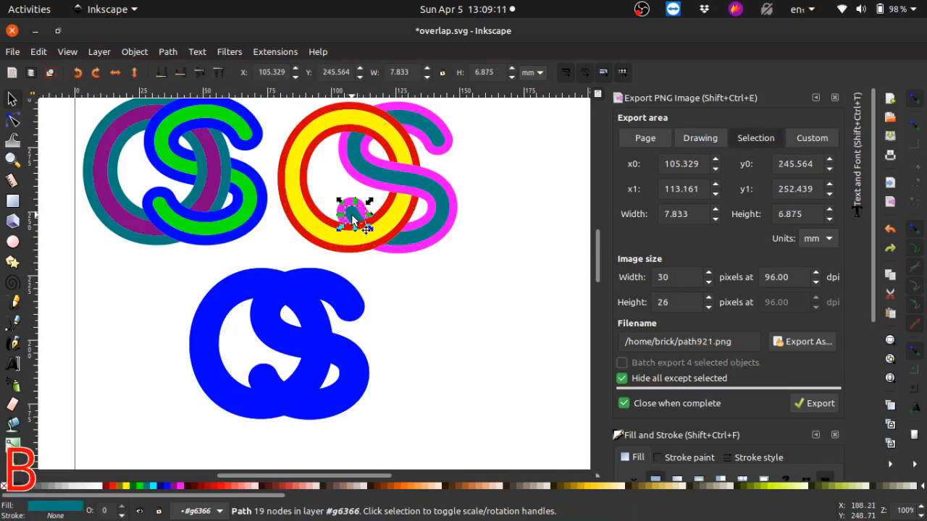
{"action": "left_click", "coordinate": [409, 245], "text": "shift"}
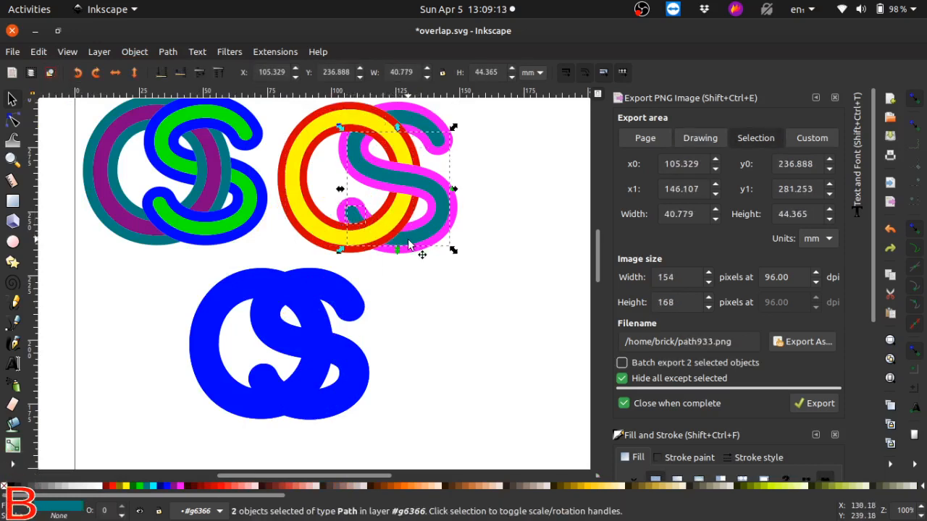
{"action": "left_click", "coordinate": [433, 136], "text": "shift"}
{"action": "left_click", "coordinate": [349, 131], "text": "shift"}
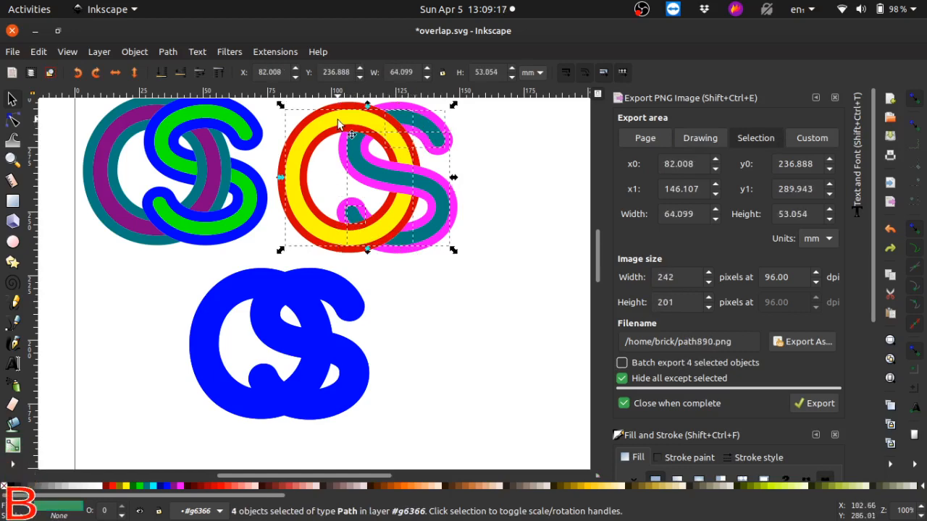
{"action": "left_click", "coordinate": [136, 51]}
{"action": "left_click", "coordinate": [208, 316]}
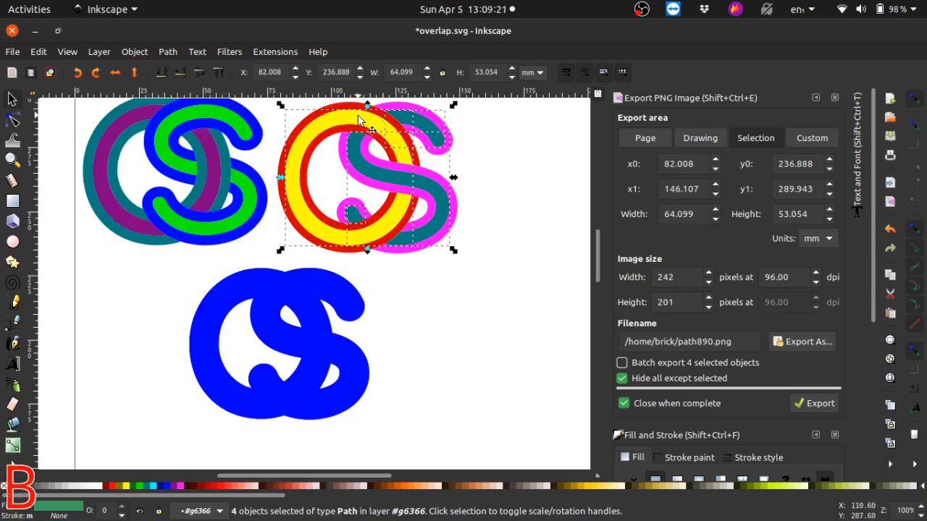
- Move the selected inner pieces onto the blue silhouette and centre them within its outline, at about X 47.8 mm, Y 172.2 mm
{"action": "left_click_drag", "start_coordinate": [264, 295], "coordinate": [258, 307]}
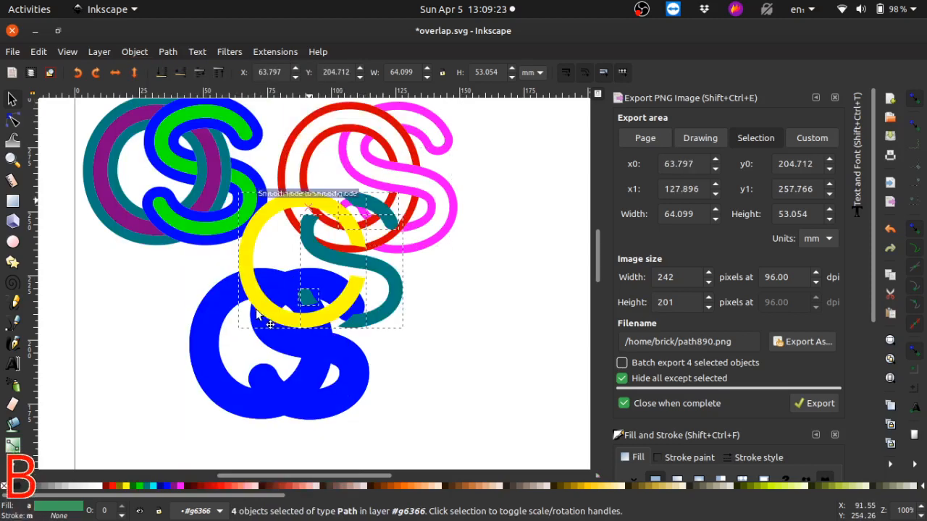
{"action": "left_click_drag", "start_coordinate": [241, 355], "coordinate": [281, 284]}
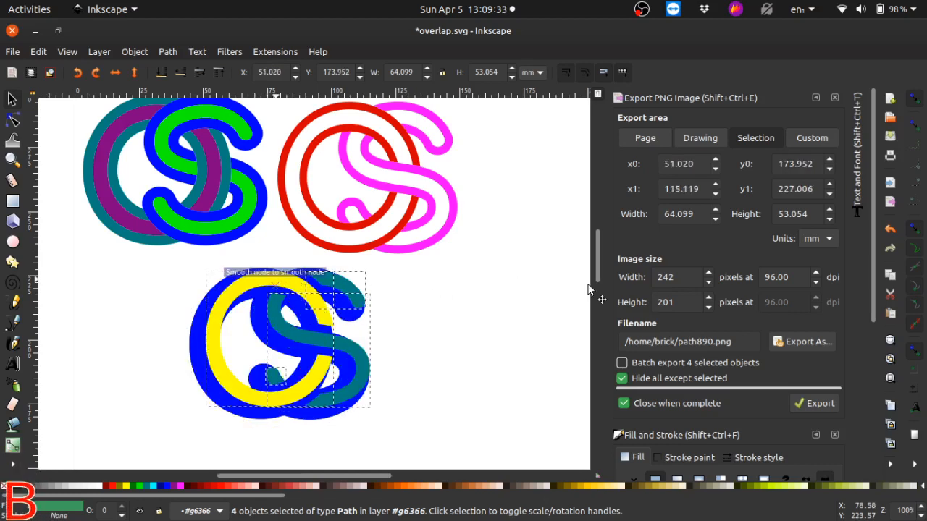
{"action": "key", "text": "Left"}
{"action": "key", "text": "Left"}
{"action": "key", "text": "Left"}
{"action": "key", "text": "Left"}
{"action": "key", "text": "Left"}
{"action": "key", "text": "Left"}
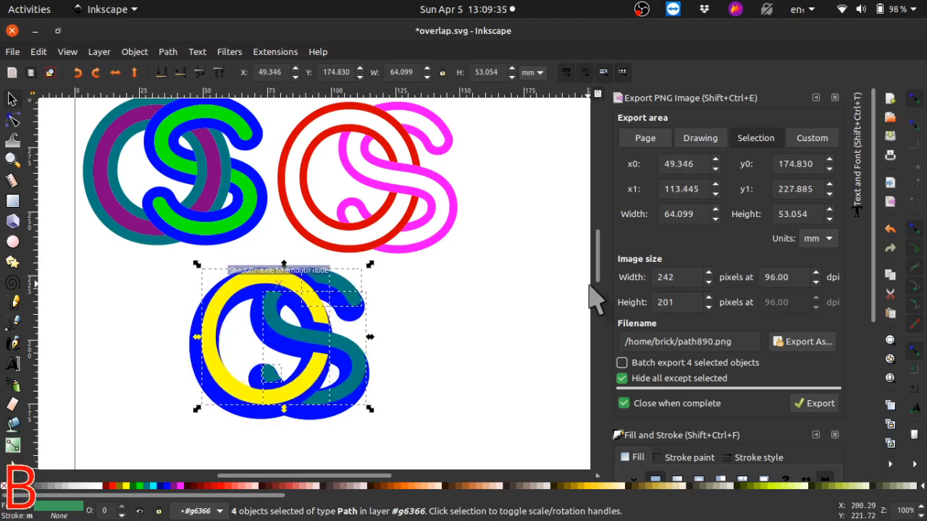
{"action": "key", "text": "Left"}
{"action": "key", "text": "Down"}
{"action": "key", "text": "Down"}
{"action": "key", "text": "Down"}
{"action": "key", "text": "Left"}
{"action": "key", "text": "Down"}
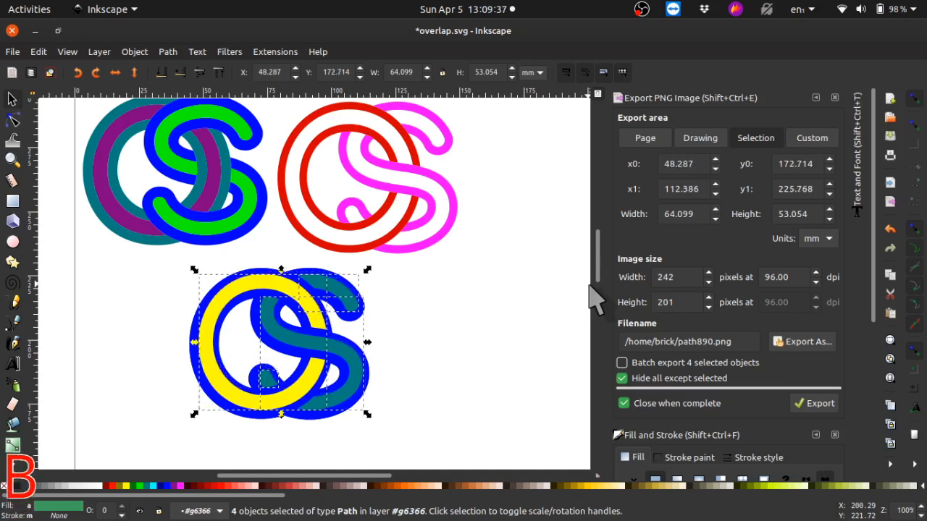
{"action": "key", "text": "Left"}
{"action": "key", "text": "Down"}
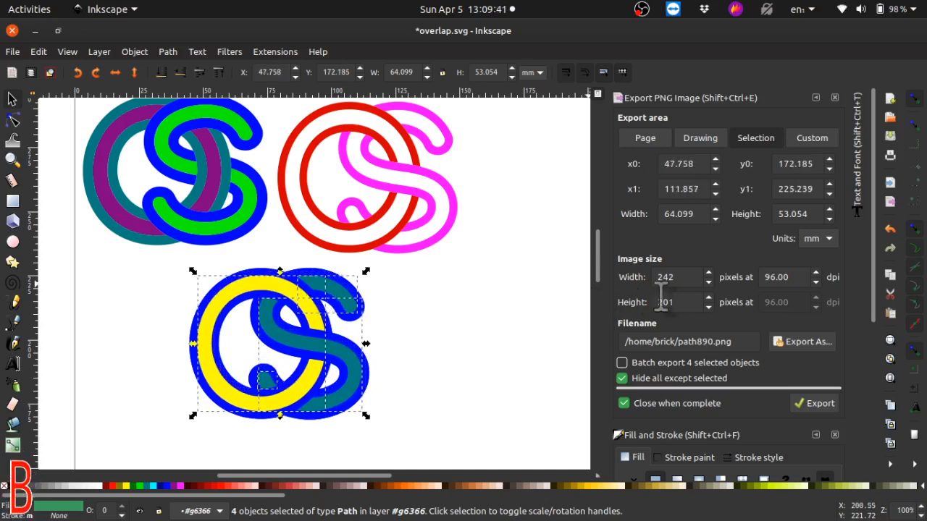
- Fill the selected inner pieces on the blue silhouette with Fuchsia (#FF00FF) and deselect them
{"action": "left_click", "coordinate": [181, 485]}
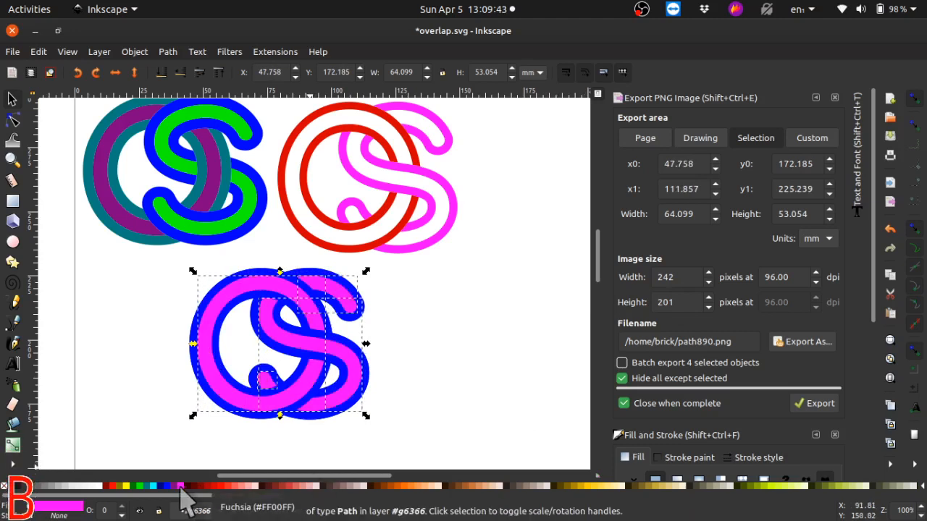
{"action": "left_click", "coordinate": [466, 335]}
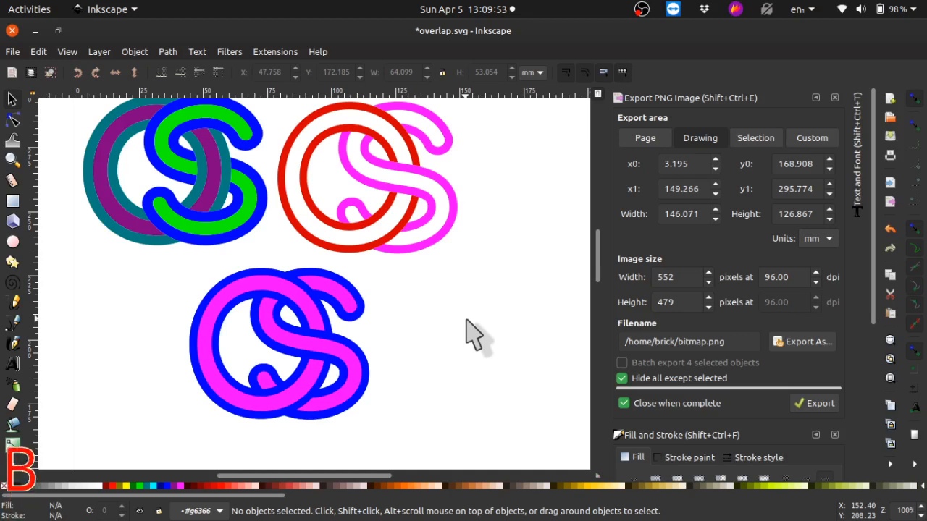
- View the screenshot of the inx-pathops GitLab page in Image Viewer, and return to the Inkscape drawing
{"action": "mouse_move", "coordinate": [402, 506]}
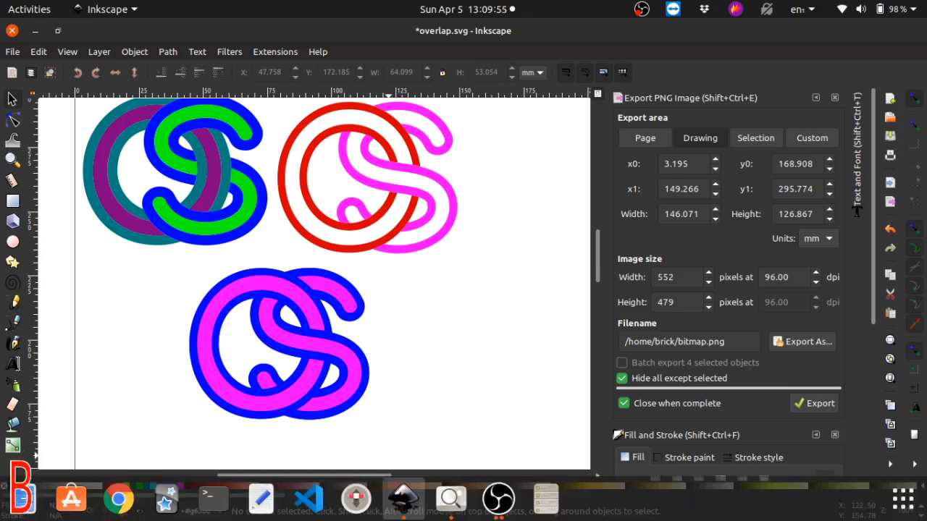
{"action": "left_click", "coordinate": [450, 498]}
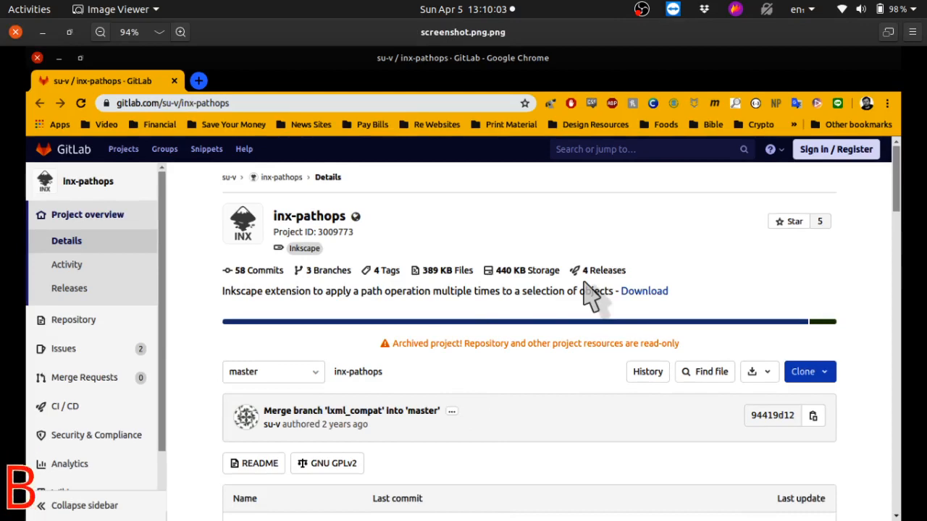
{"action": "mouse_move", "coordinate": [362, 510]}
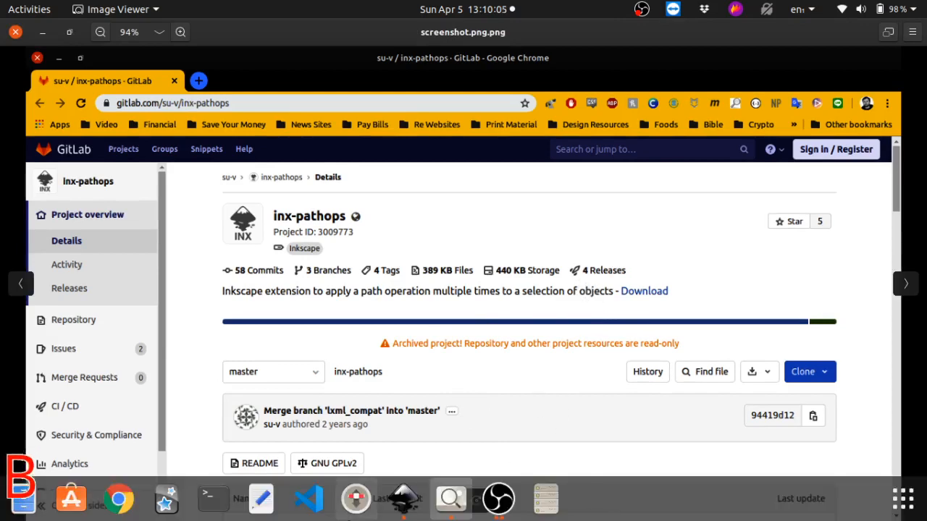
{"action": "left_click", "coordinate": [403, 498]}
{"action": "scroll", "coordinate": [427, 327], "scroll_direction": "up", "scroll_amount": 2}
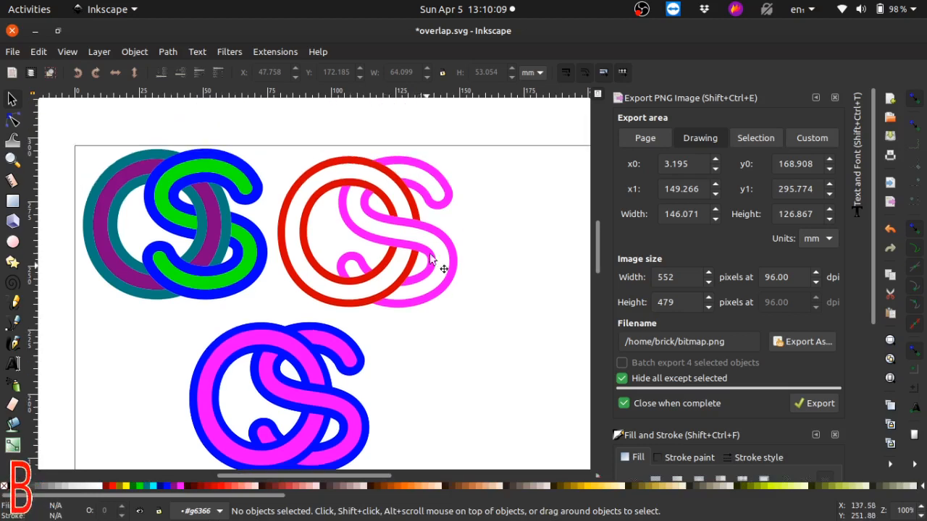
{"action": "scroll", "coordinate": [386, 375], "scroll_direction": "down", "scroll_amount": 1}
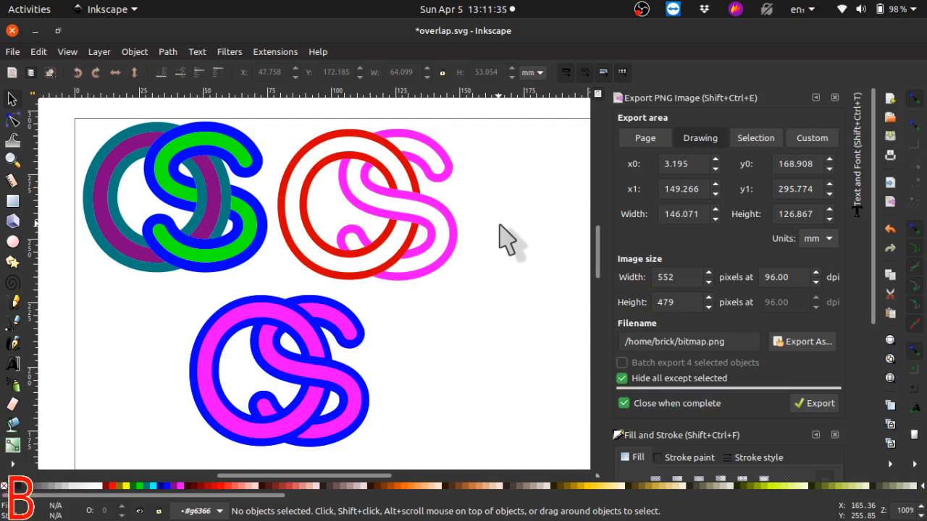
{"action": "left_click", "coordinate": [166, 53]}
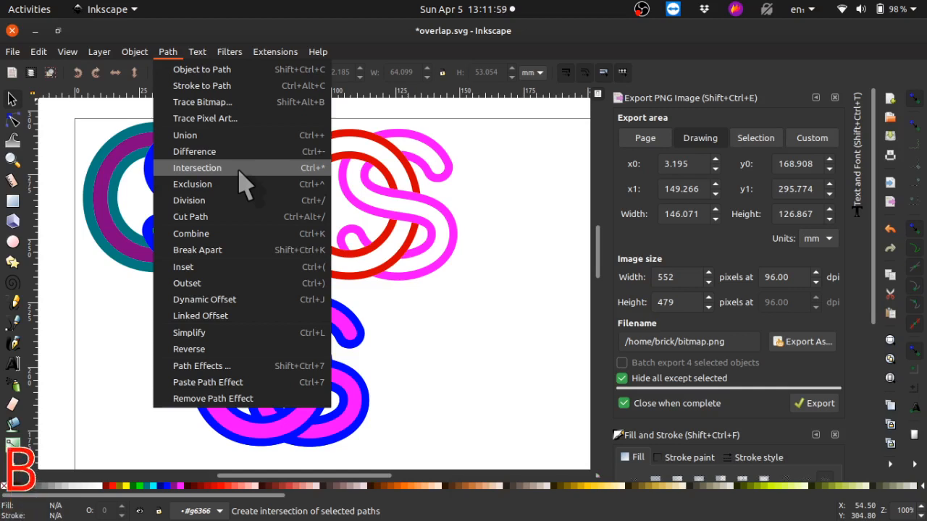
{"action": "left_click", "coordinate": [458, 323]}
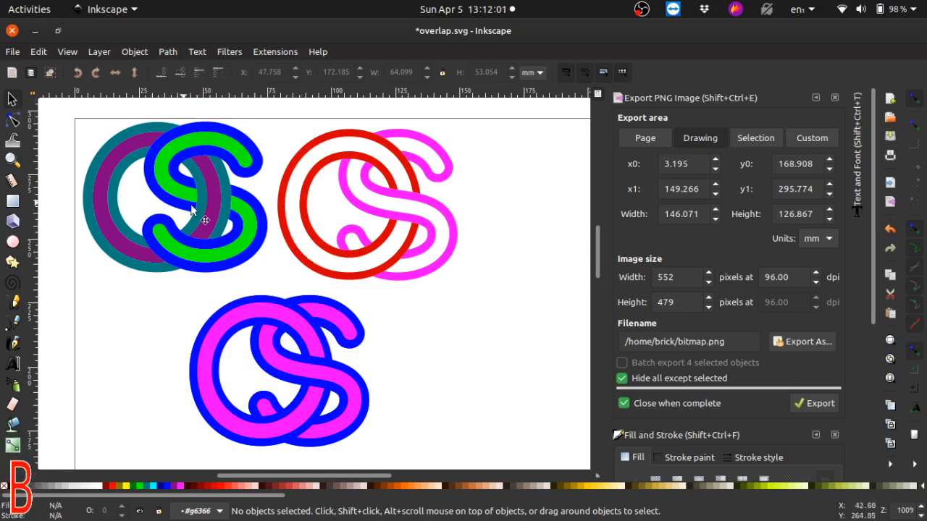